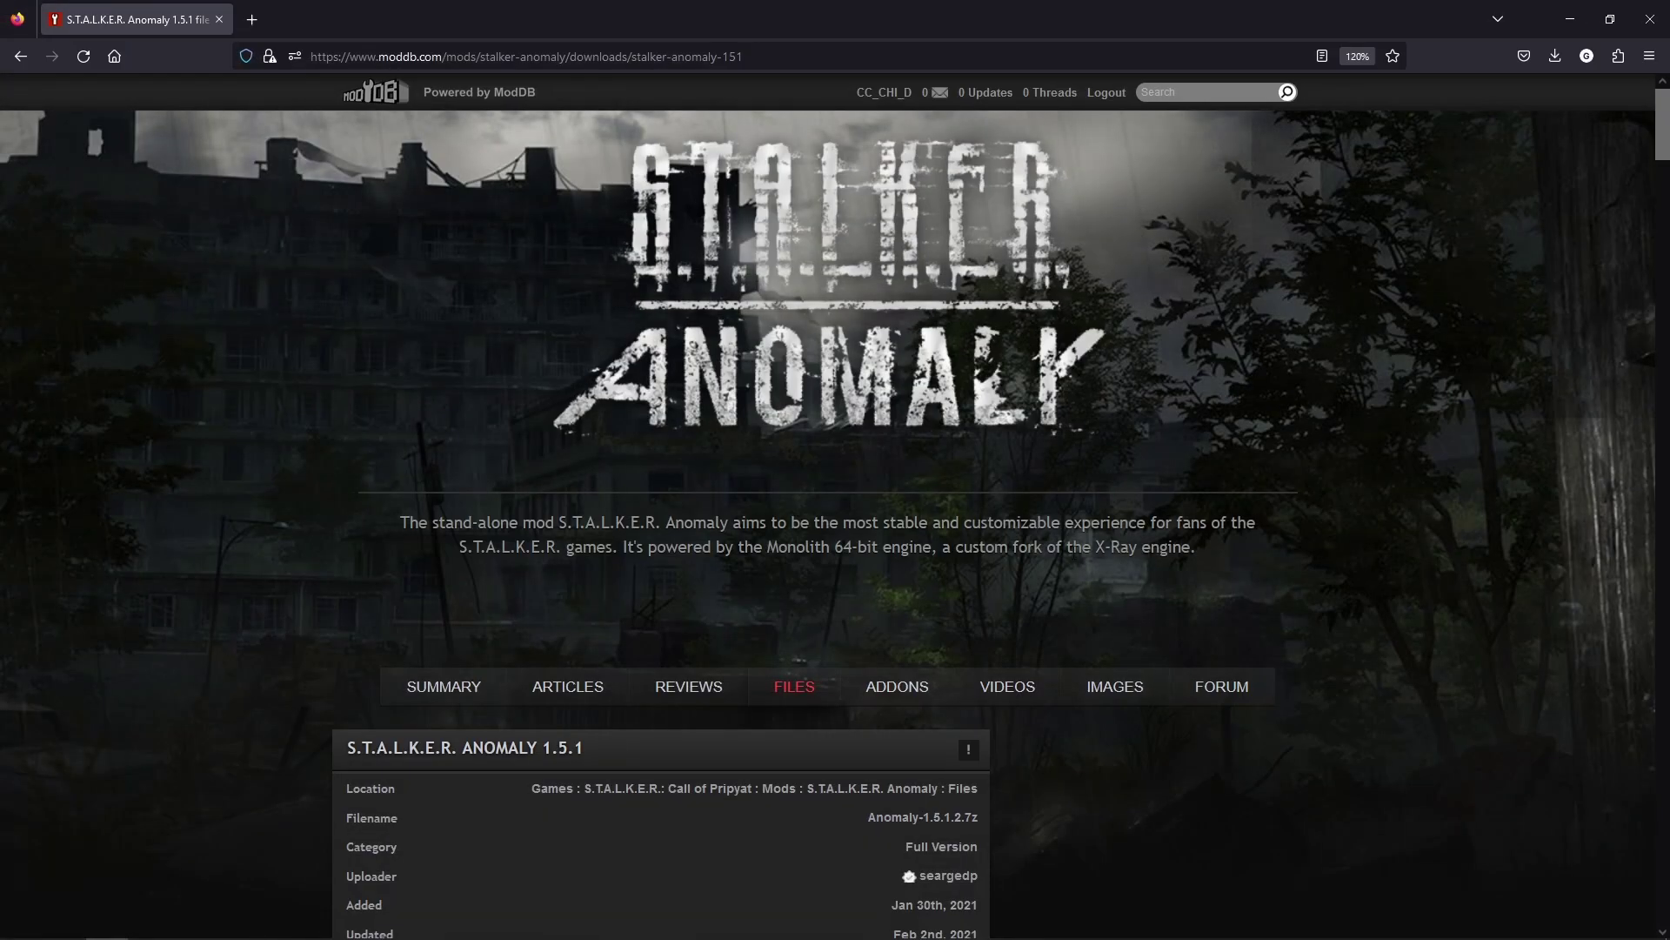
# Step: Open ModDB's S.T.A.L.K.E.R. Anomaly Addons page and scroll through the 3,101 listed addons
pyautogui.scroll(-3, 1150, 574)
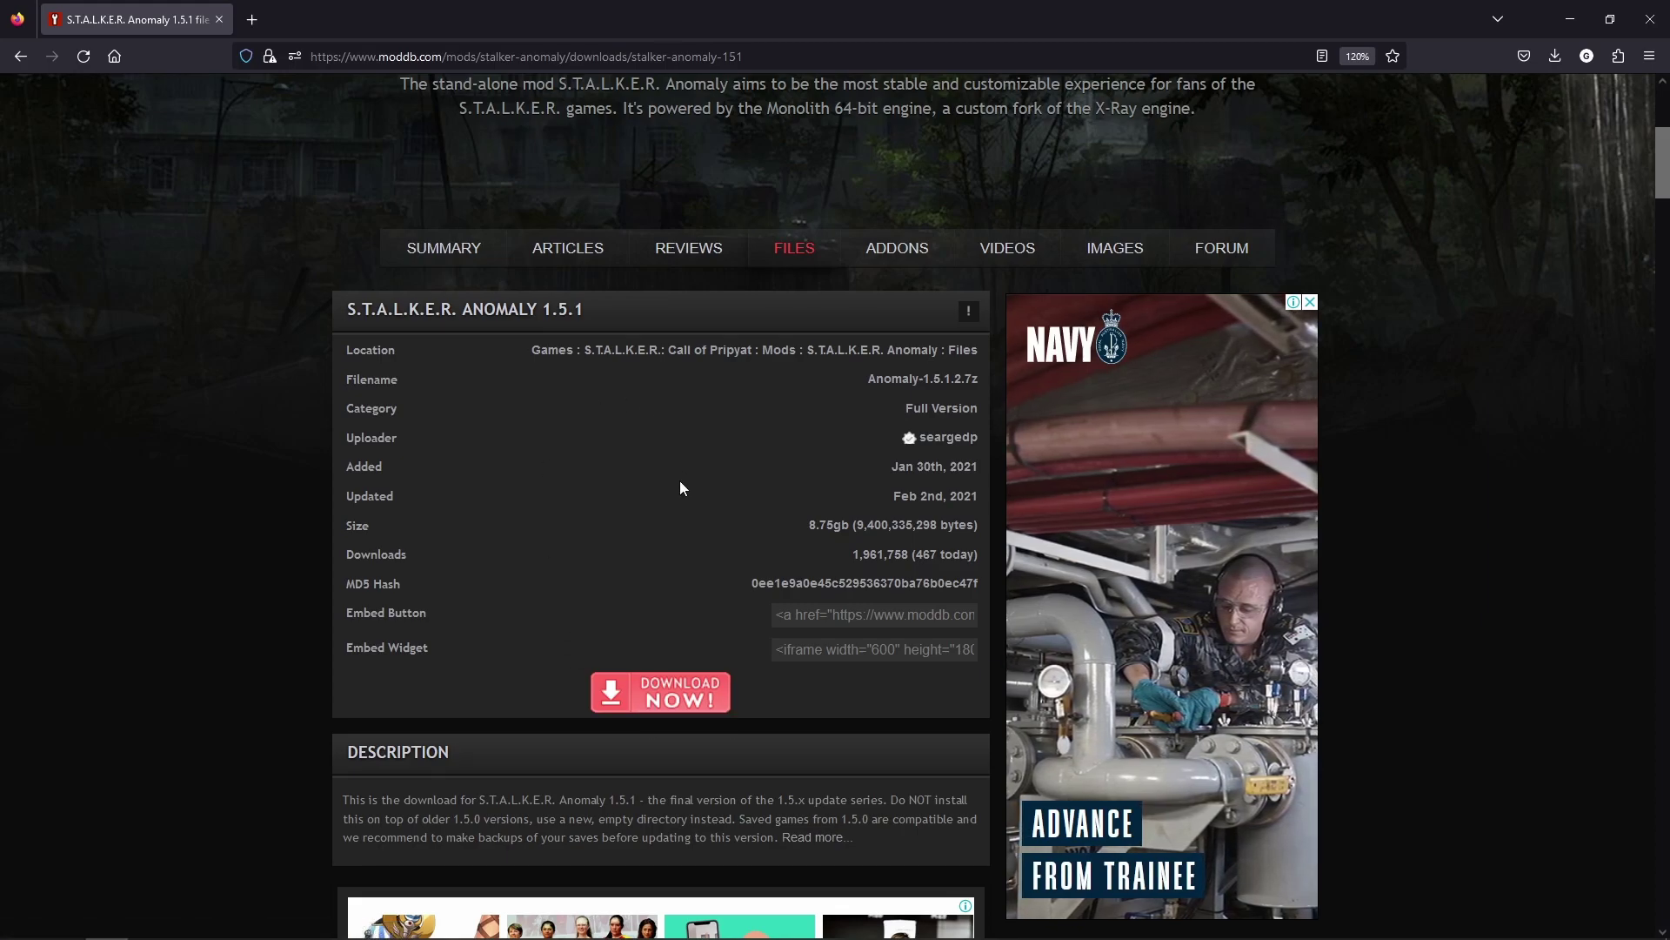
pyautogui.click(900, 252)
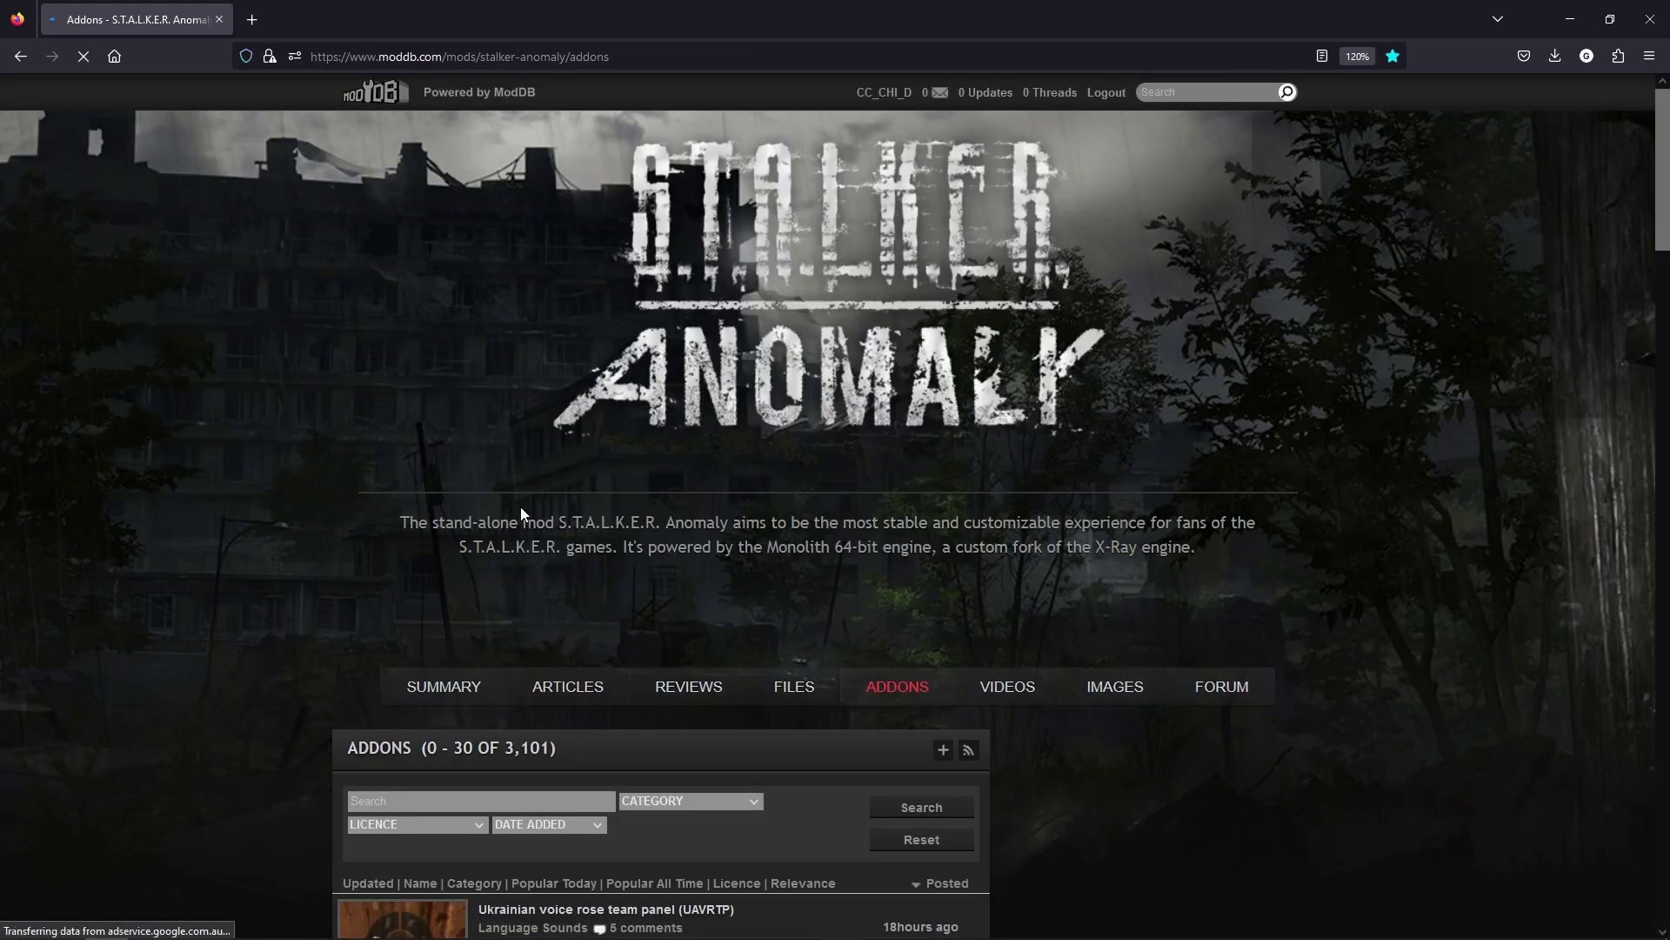
pyautogui.scroll(-6, 365, 566)
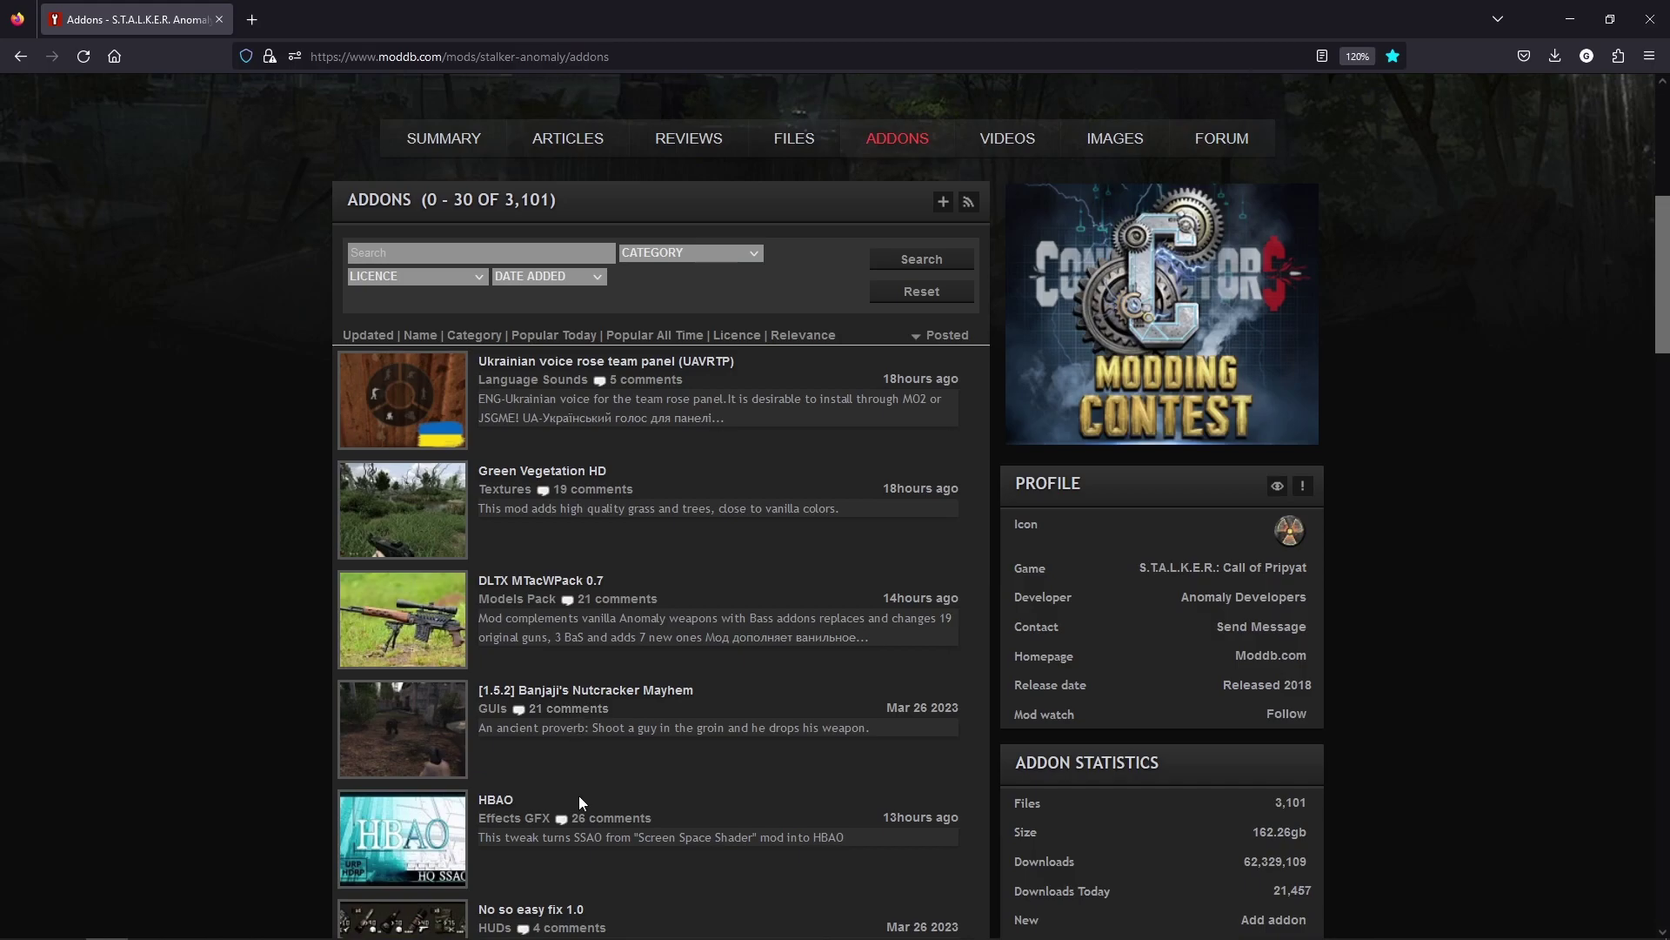
pyautogui.scroll(-4, 597, 795)
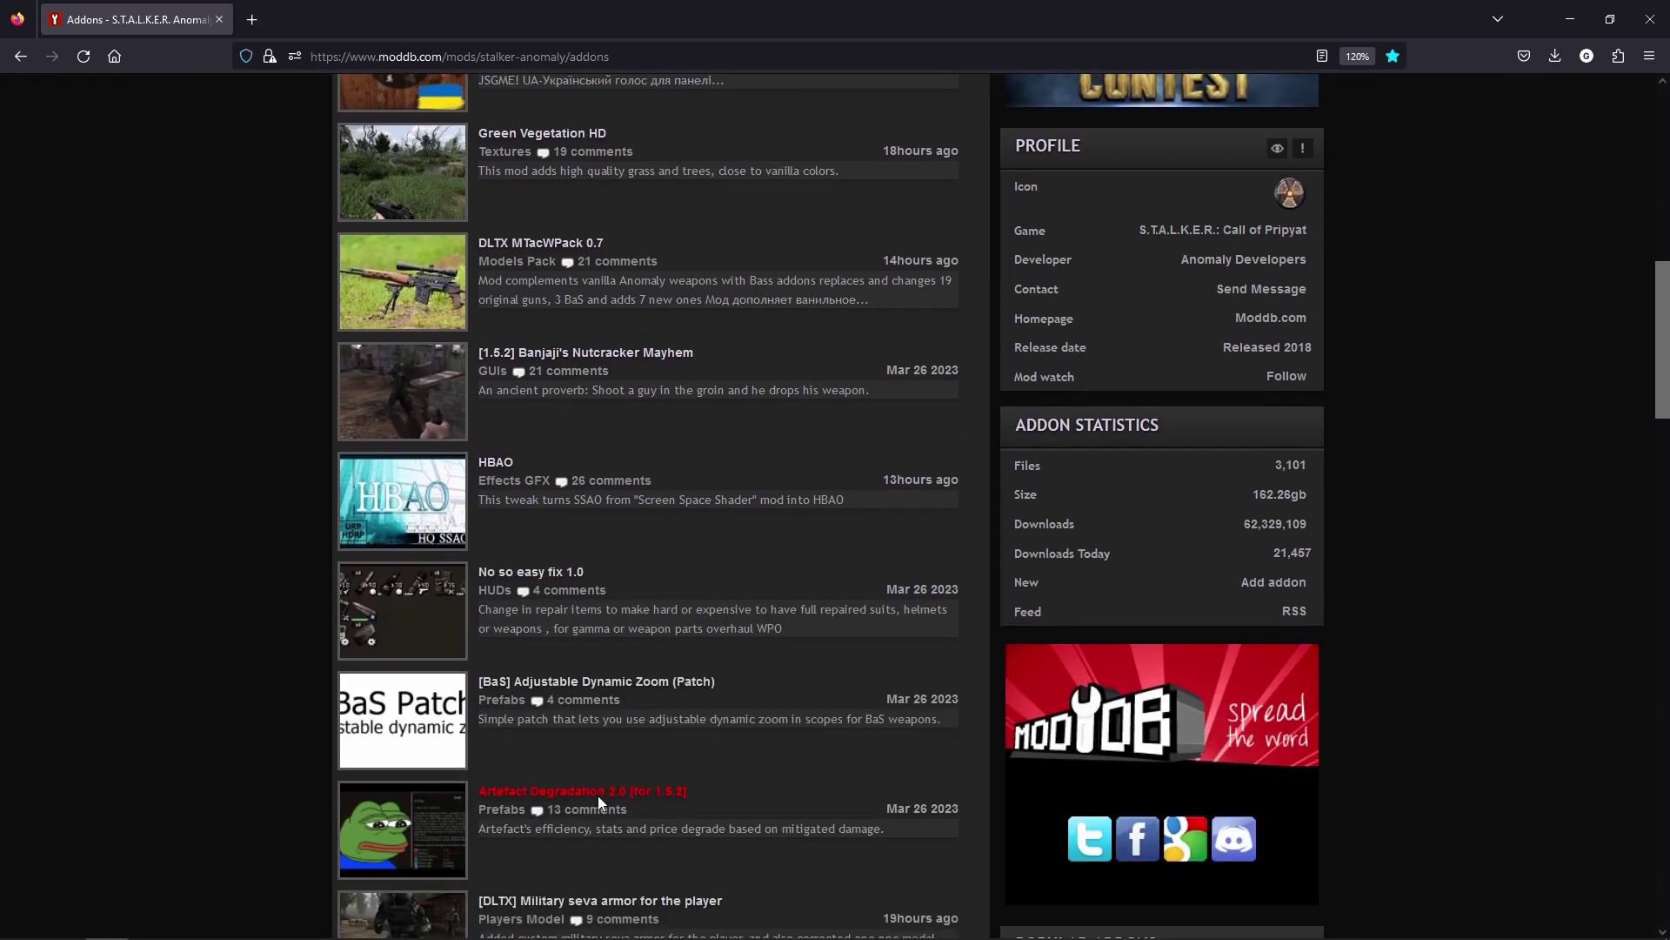
pyautogui.scroll(-5, 598, 795)
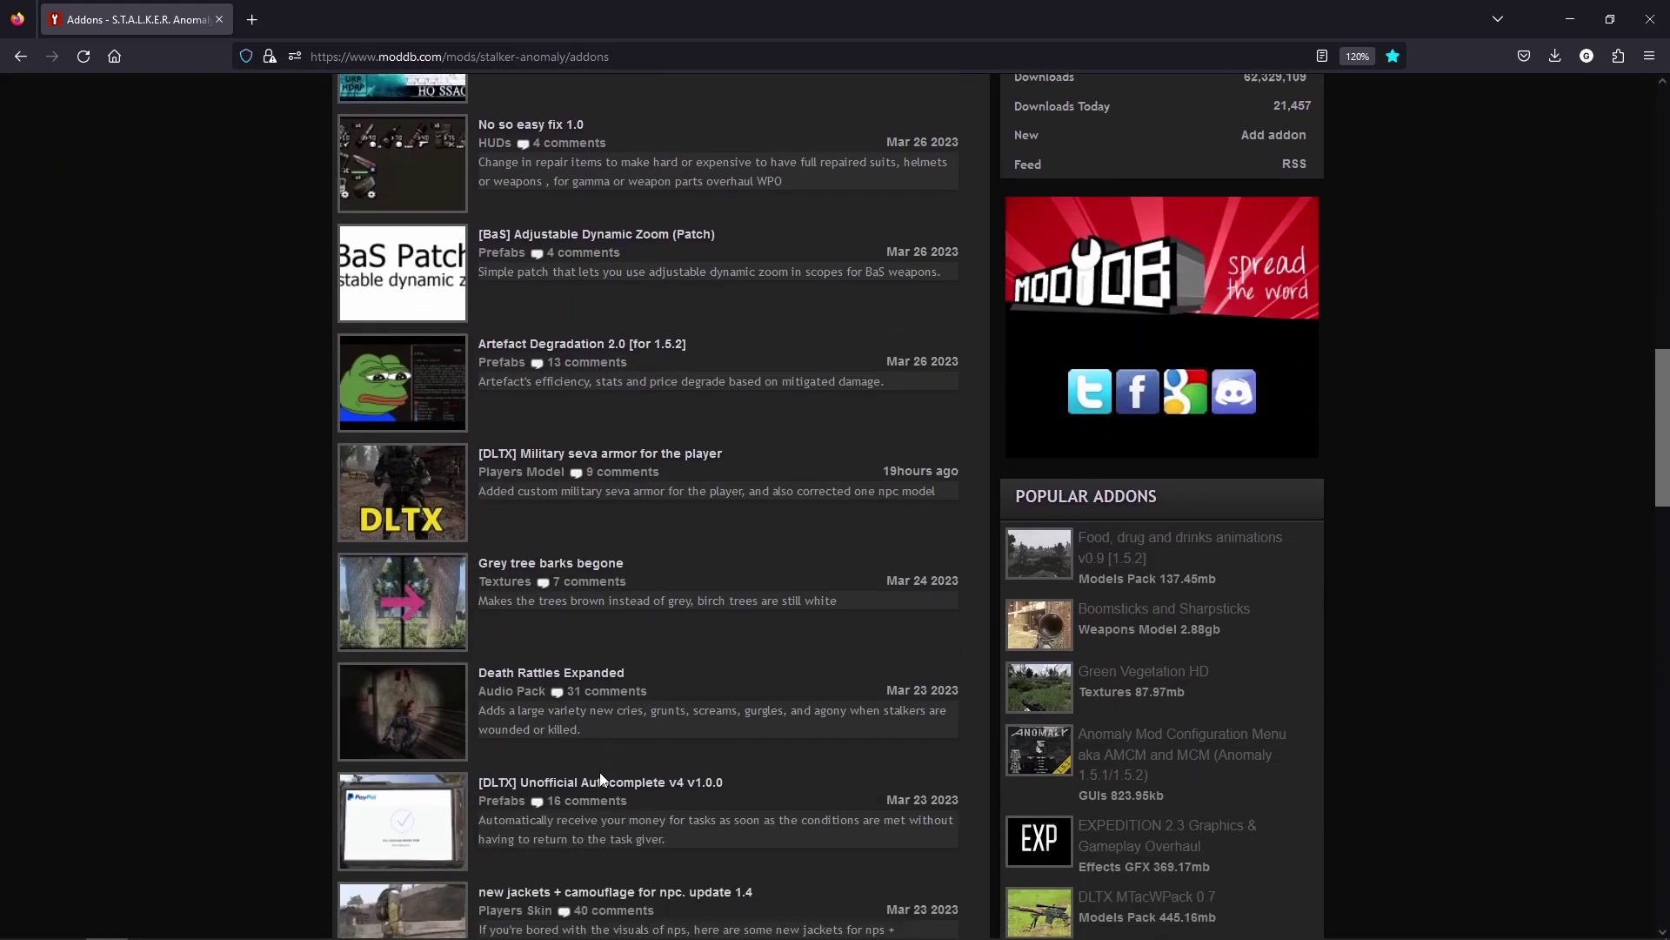
pyautogui.scroll(-13, 599, 771)
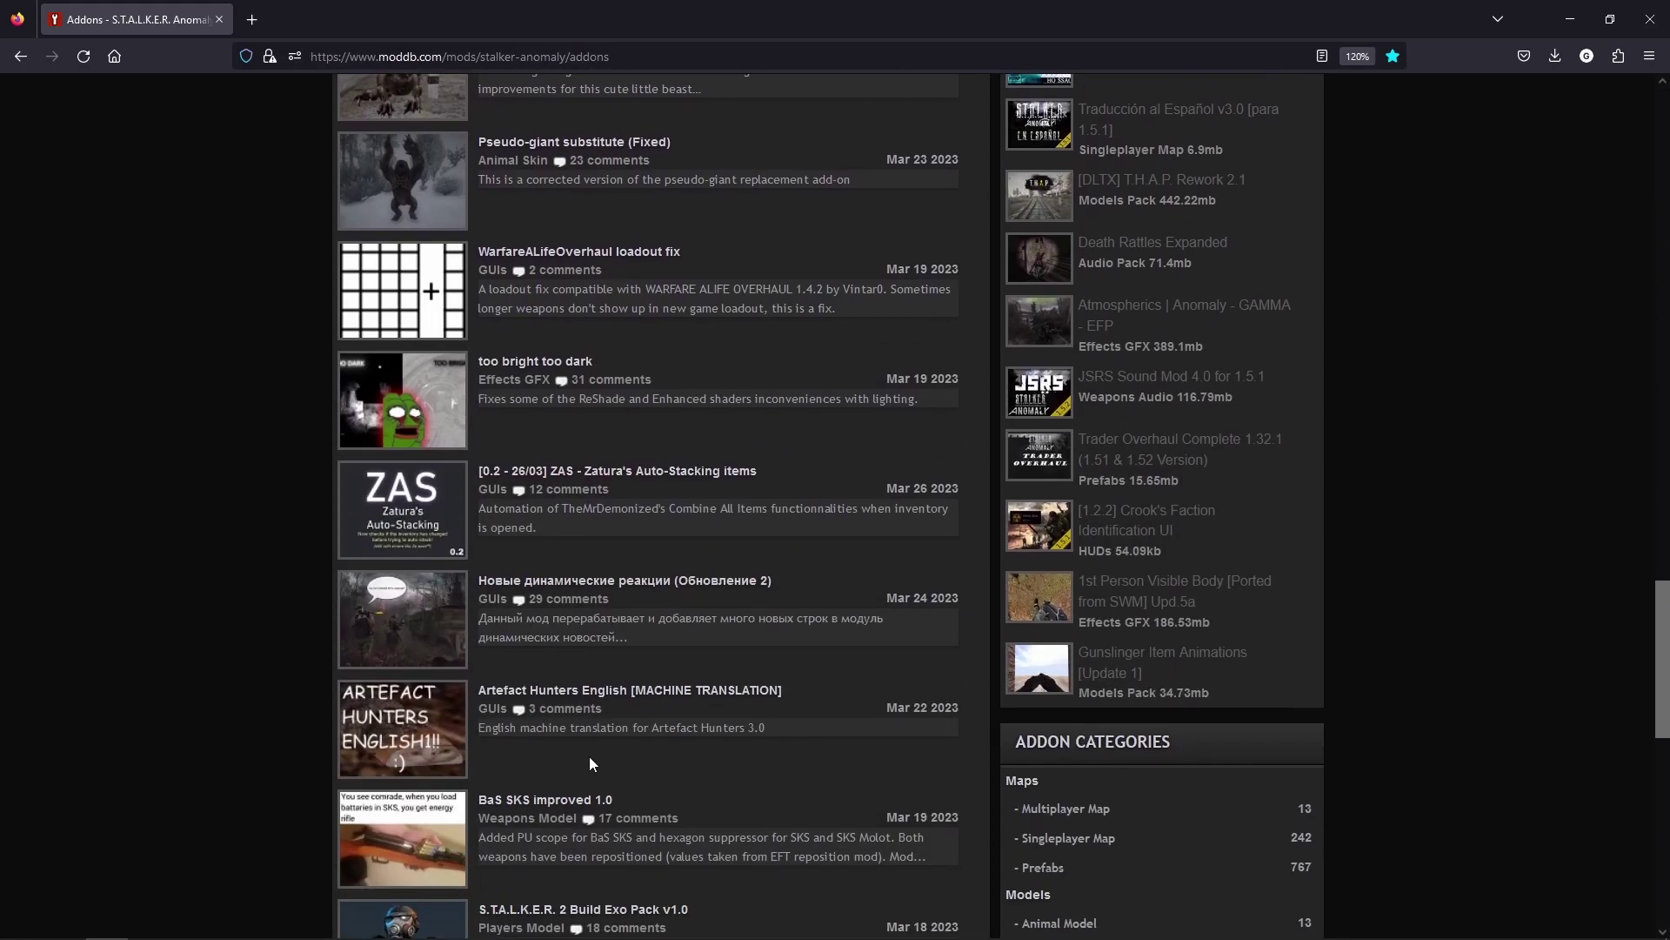
pyautogui.scroll(-10, 588, 755)
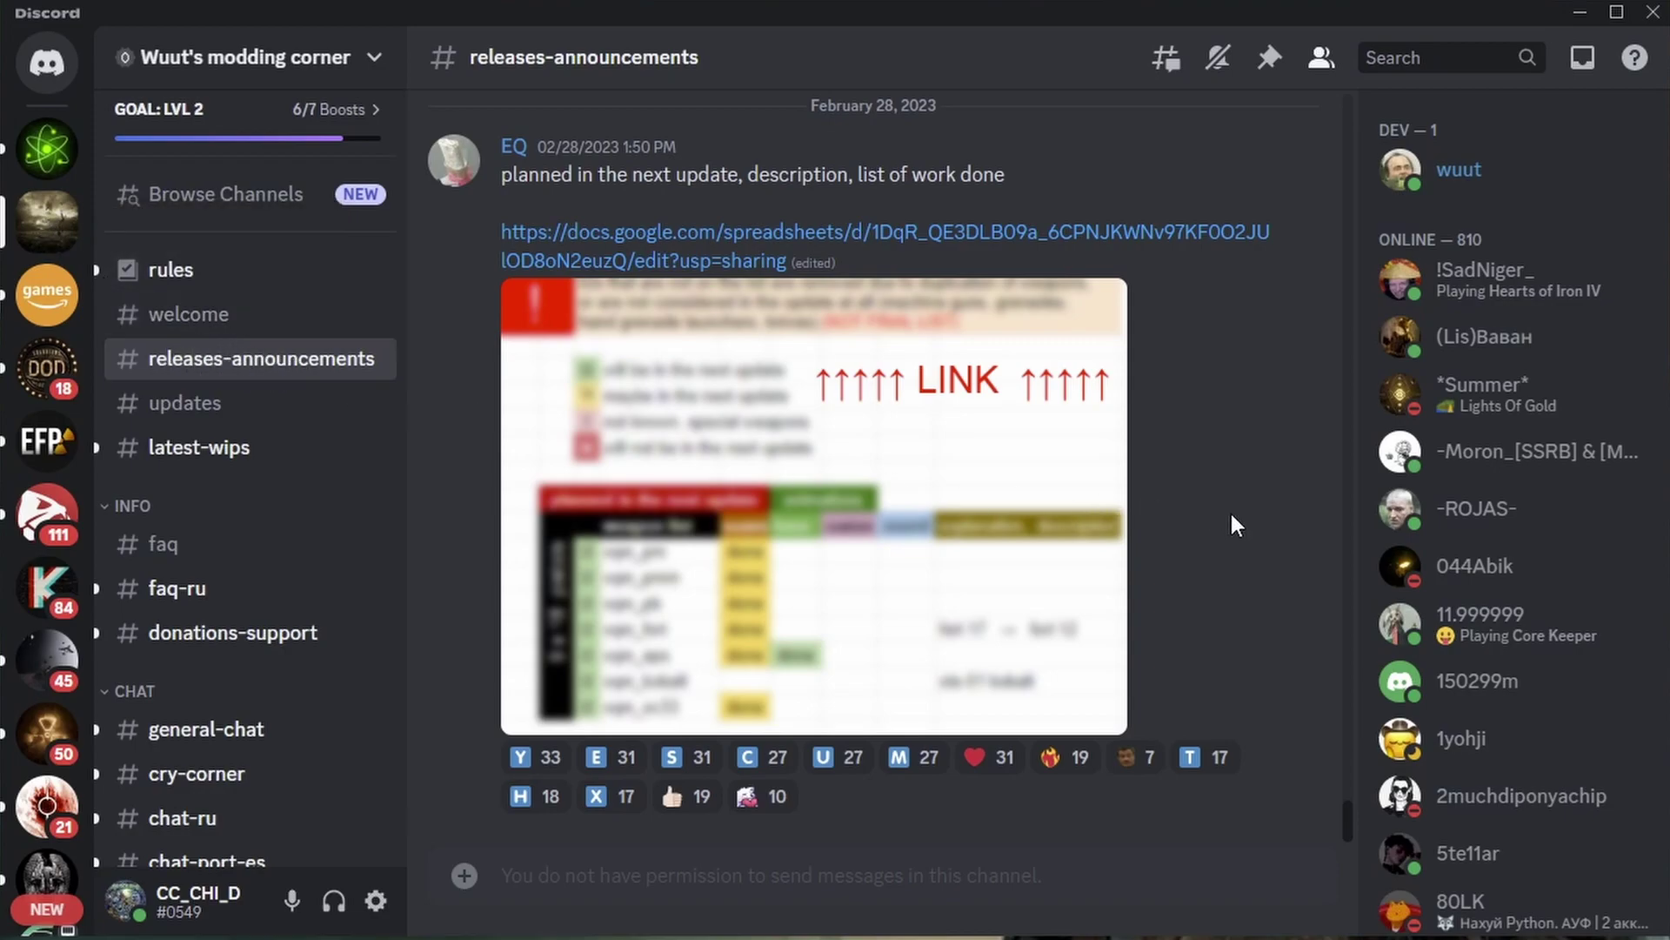
# Step: Scroll the Discord release announcements, then find the Desolation Hotfix 8 post in #updates
pyautogui.scroll(6, 1293, 538)
pyautogui.scroll(10, 1286, 541)
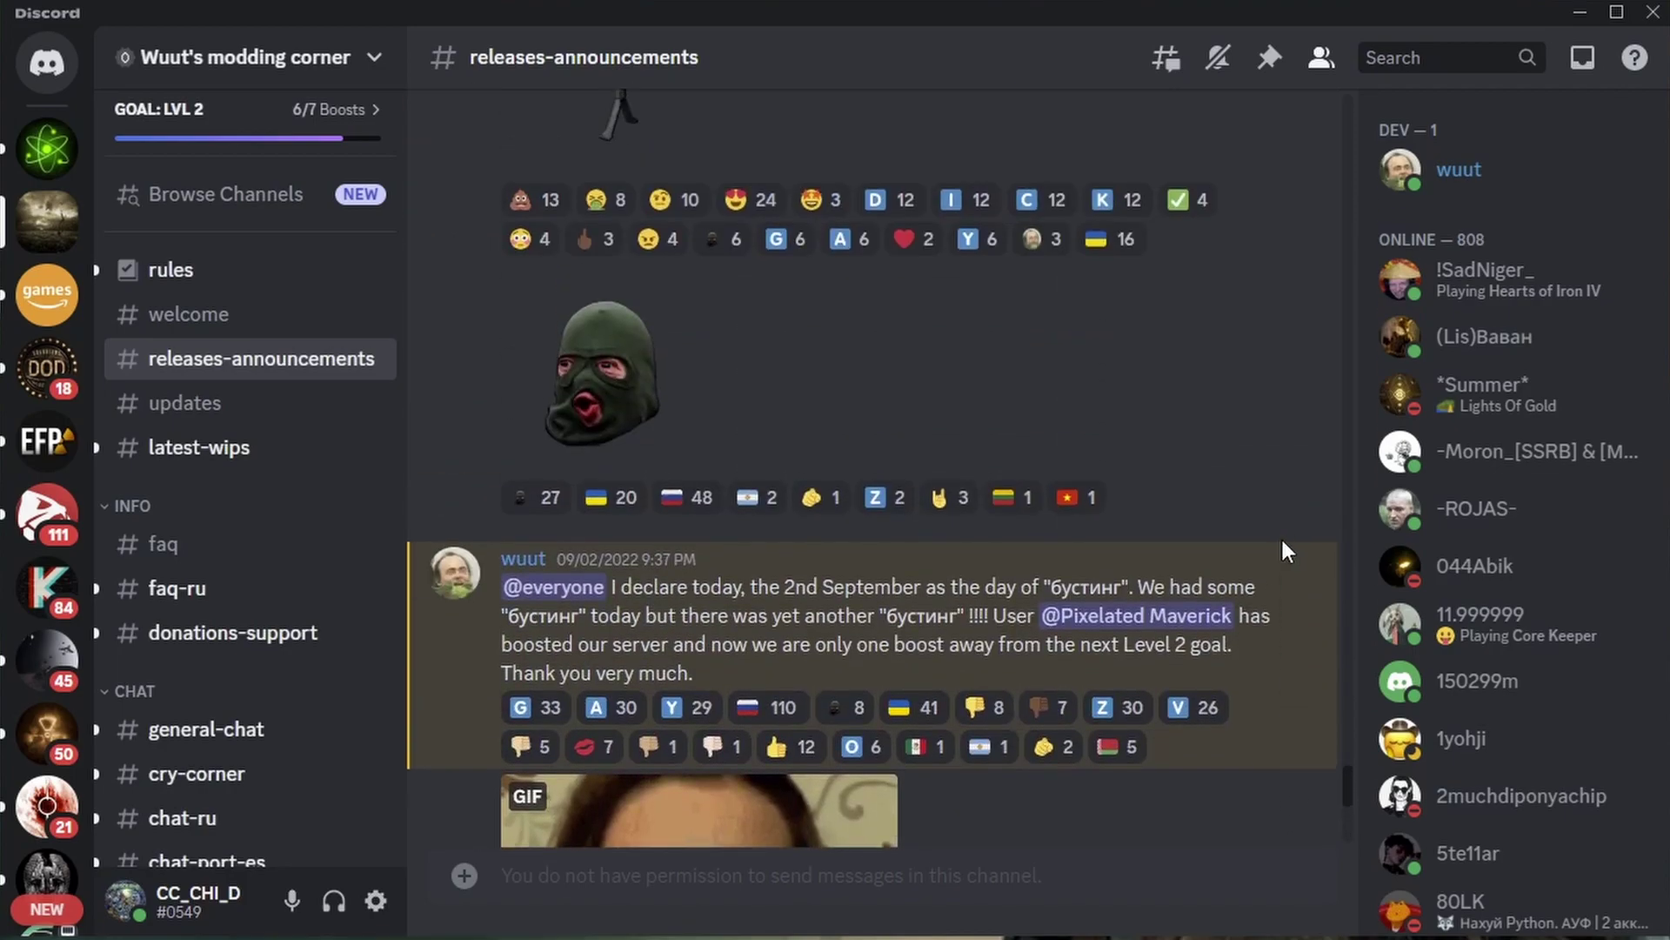
pyautogui.scroll(12, 1261, 536)
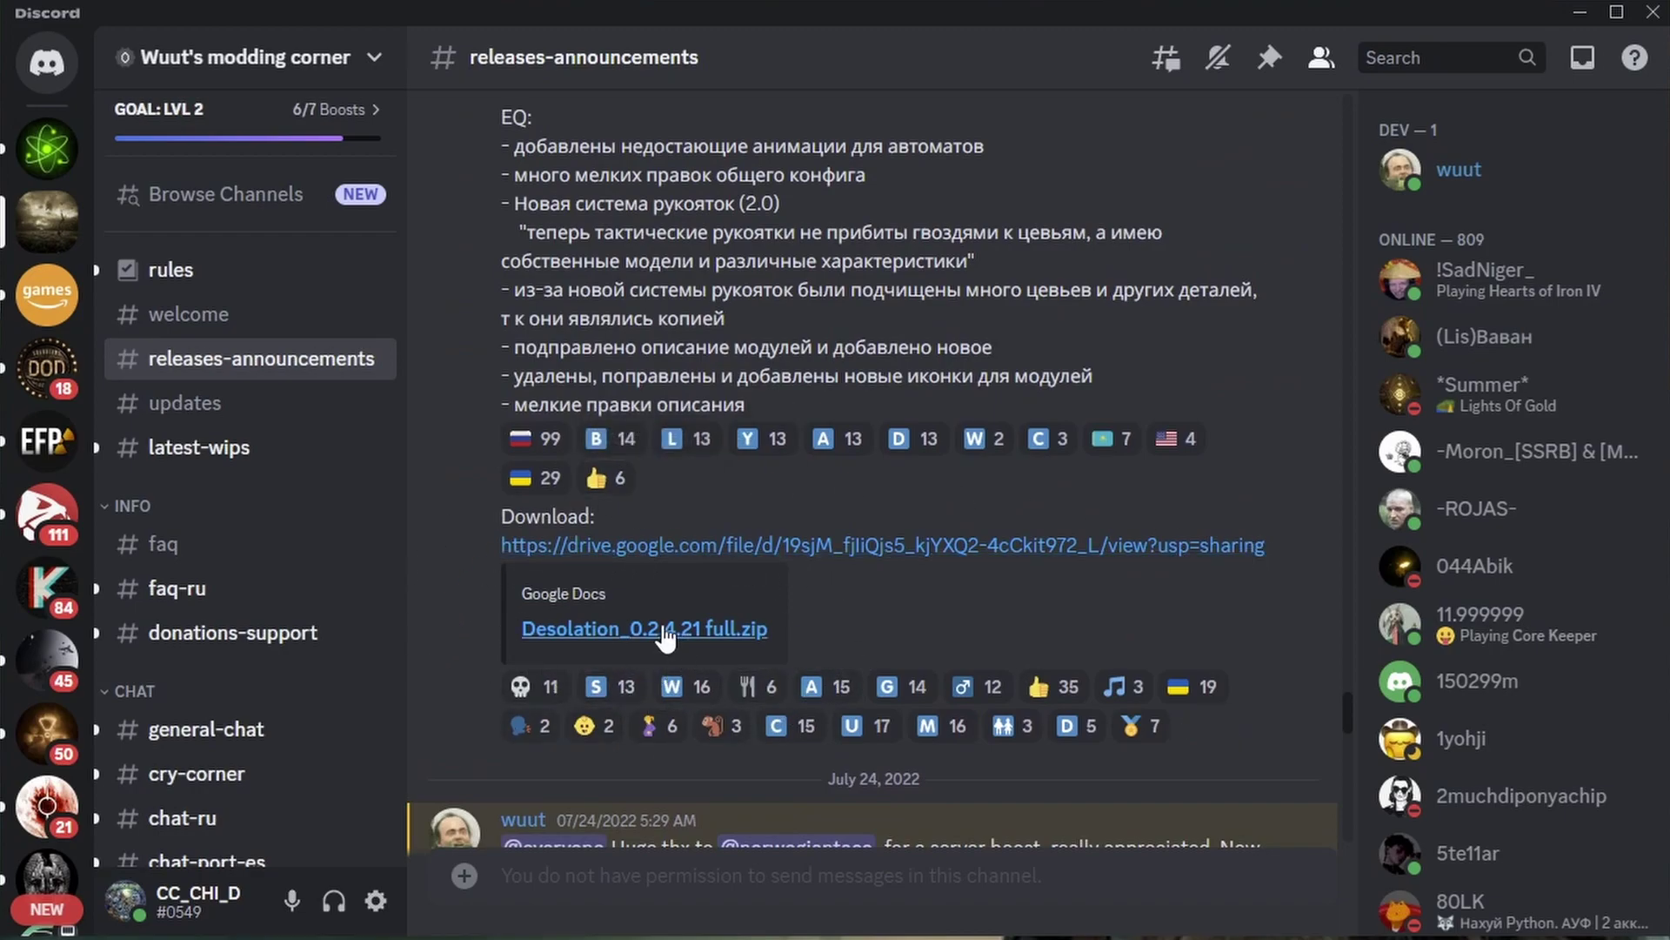
pyautogui.click(205, 411)
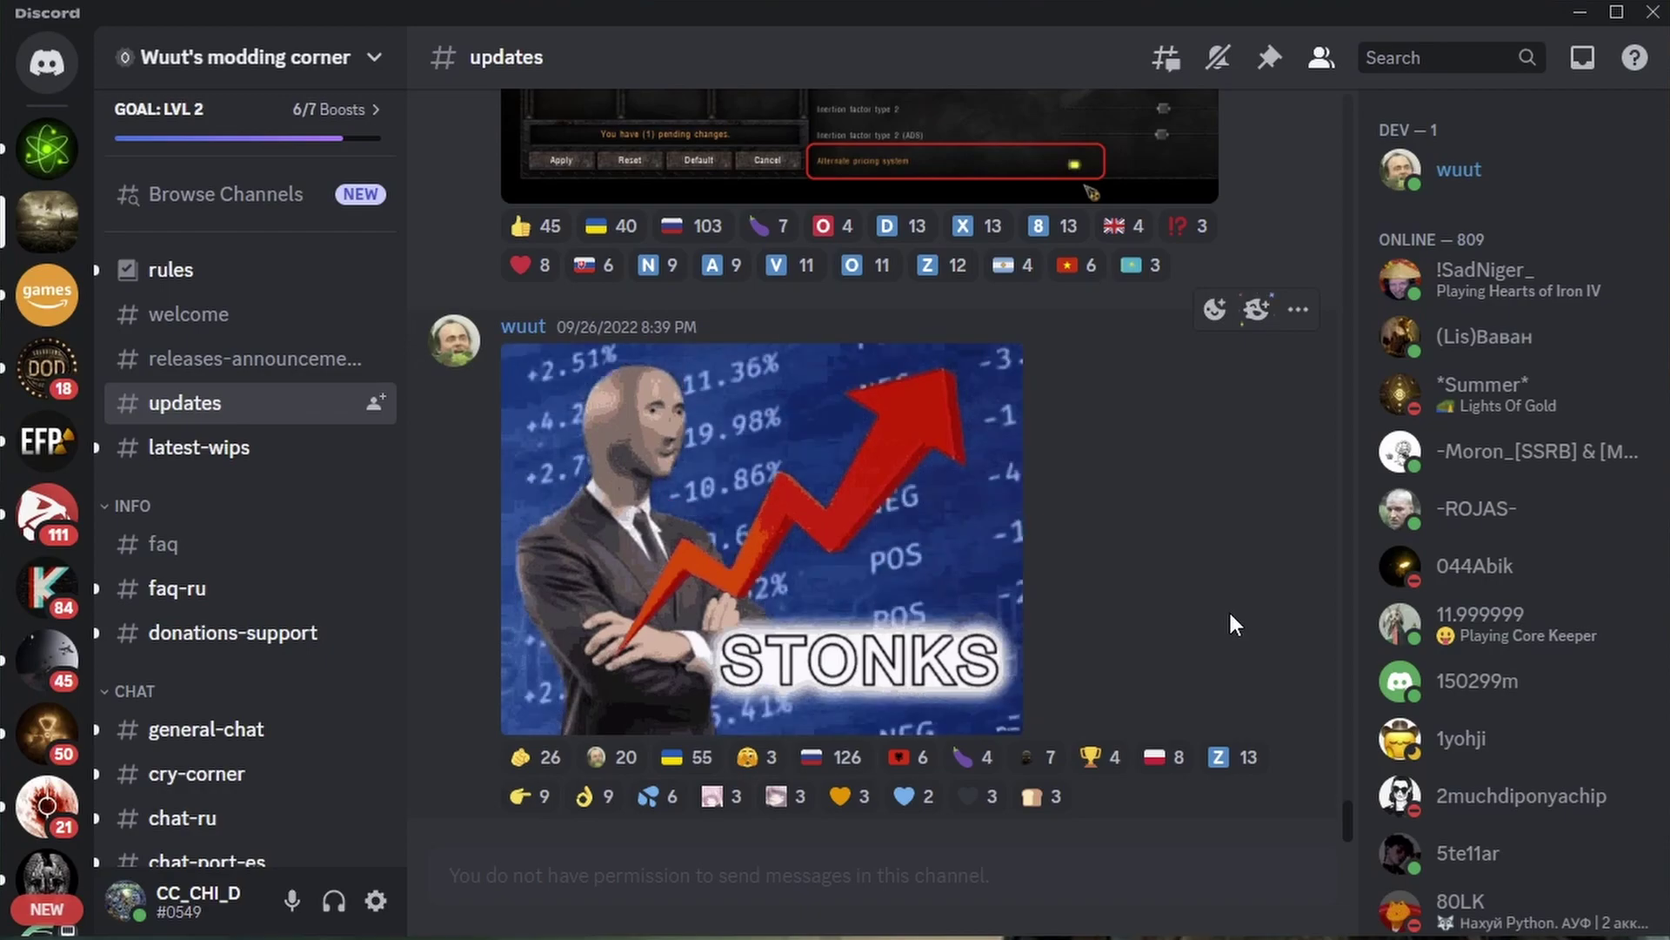
pyautogui.scroll(5, 1230, 616)
pyautogui.scroll(3, 1228, 609)
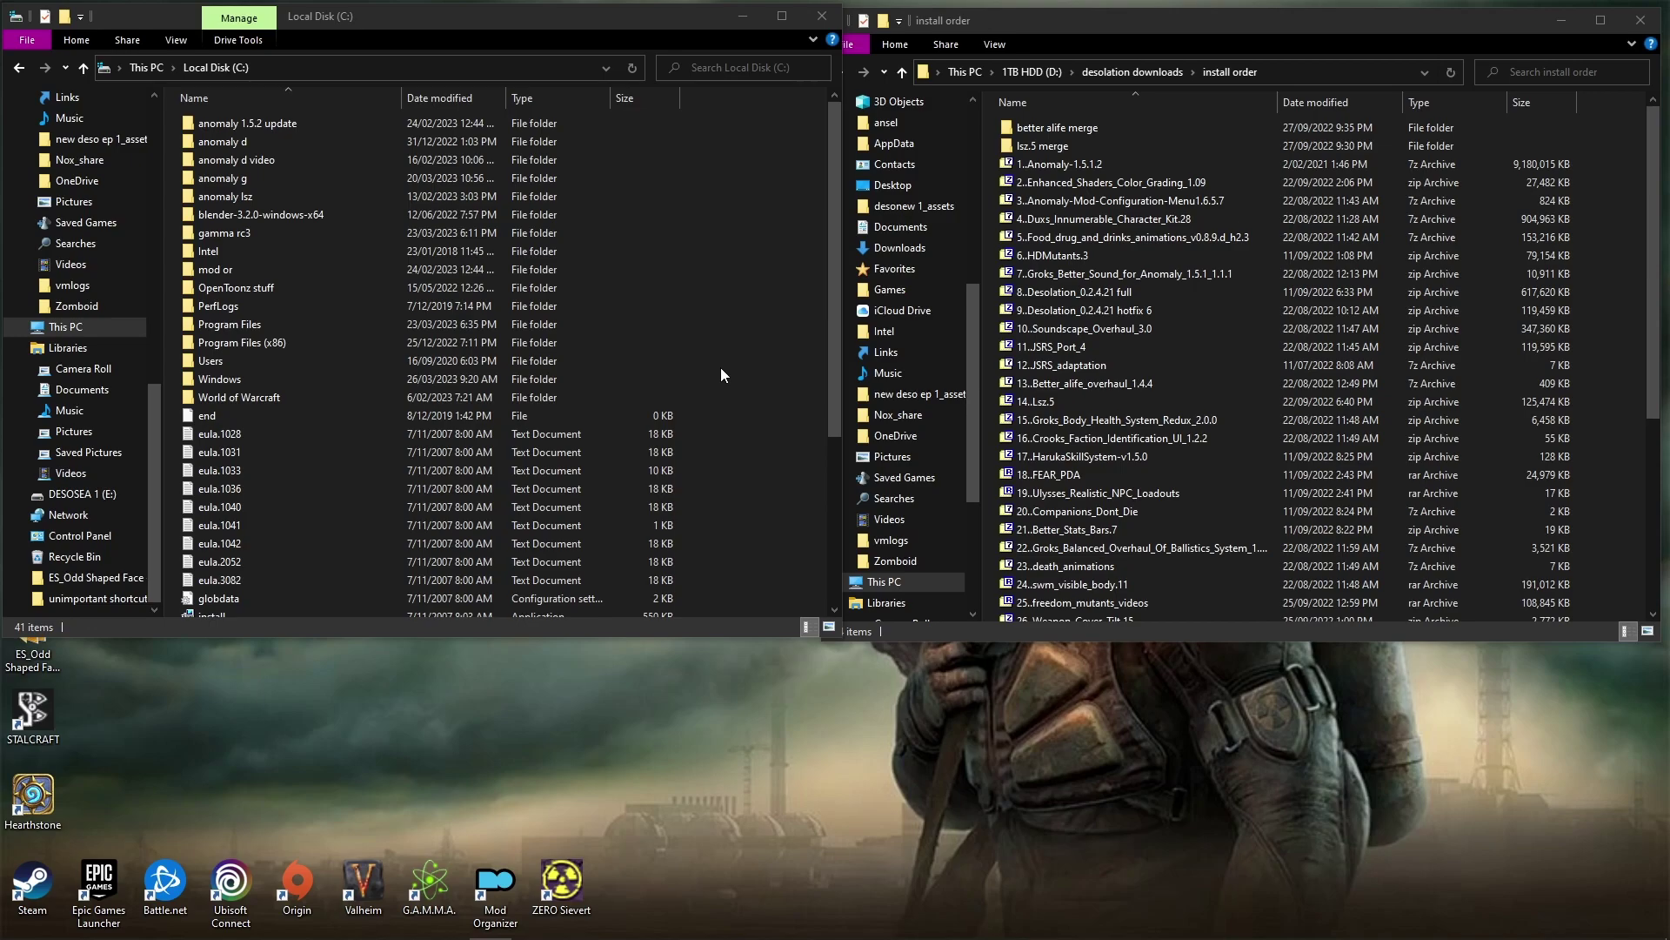
# Step: Create an 'anomaly test' folder on C: and extract the Anomaly 1.5.1 files into it
pyautogui.rightClick(745, 274)
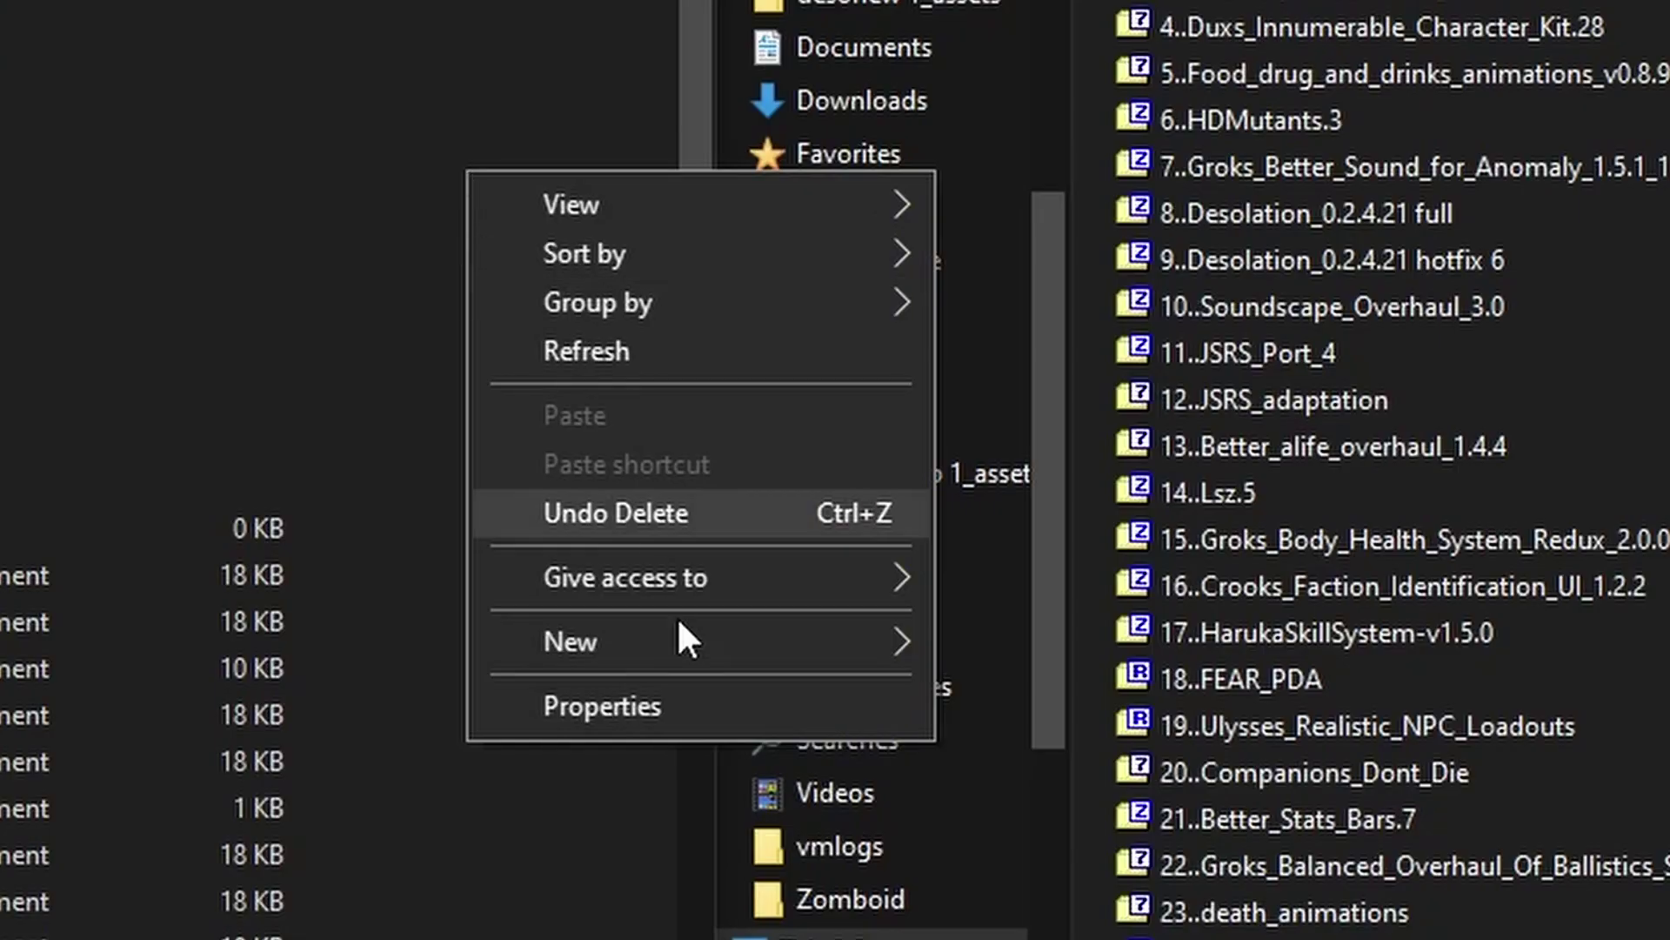
pyautogui.moveTo(776, 645)
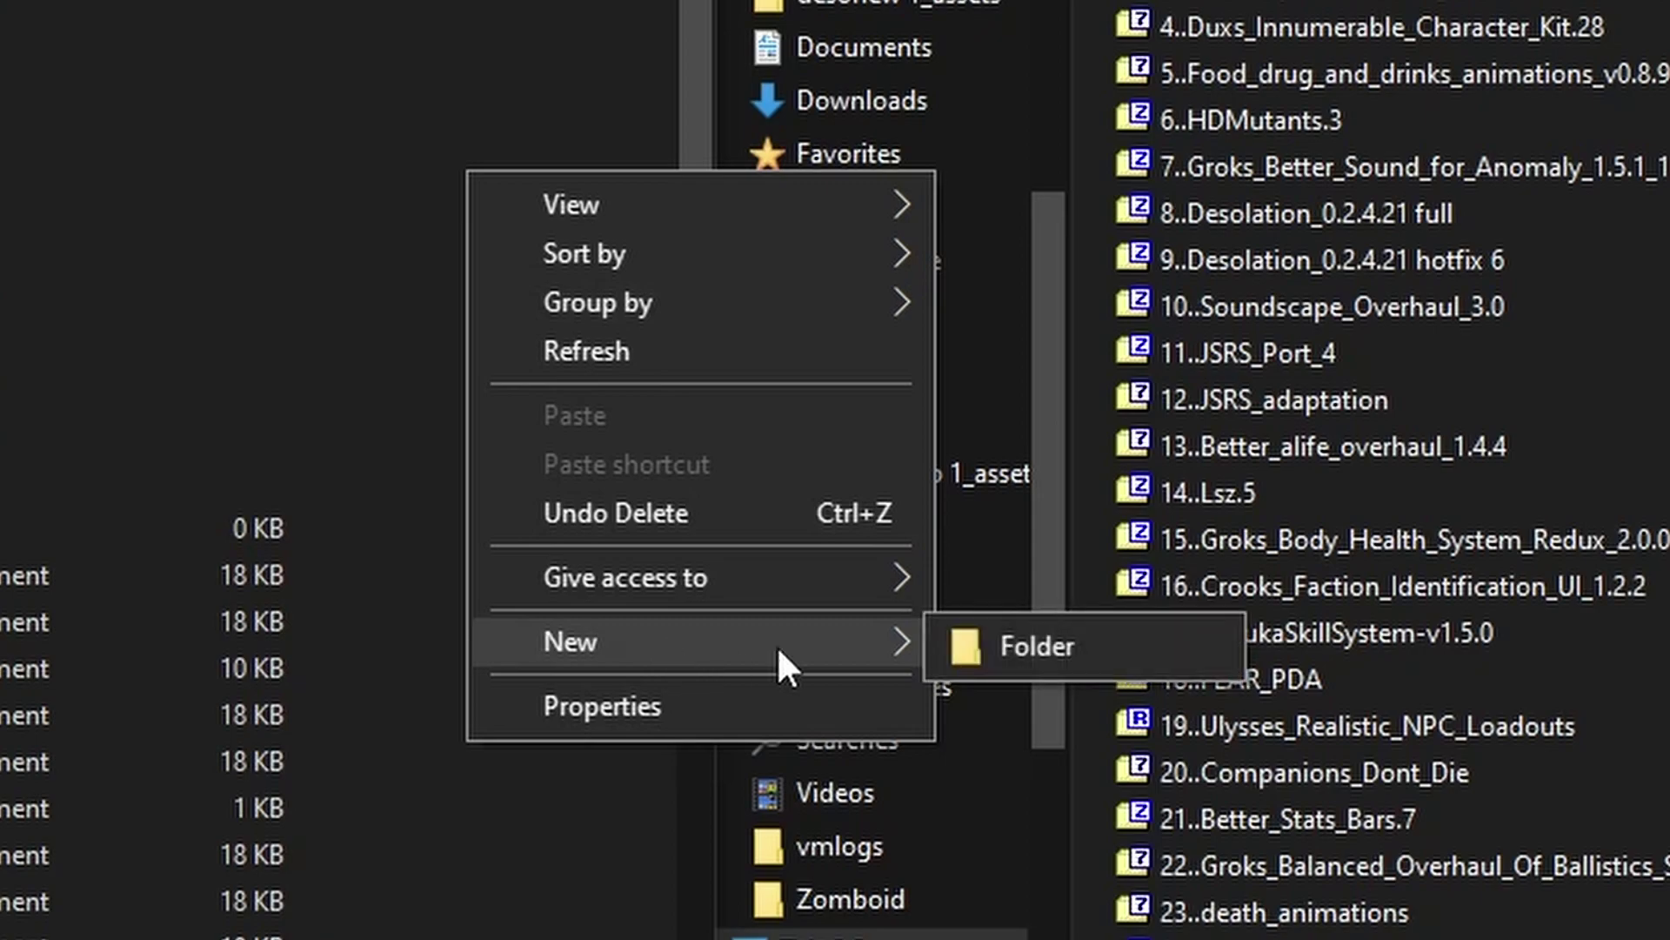
pyautogui.click(1081, 651)
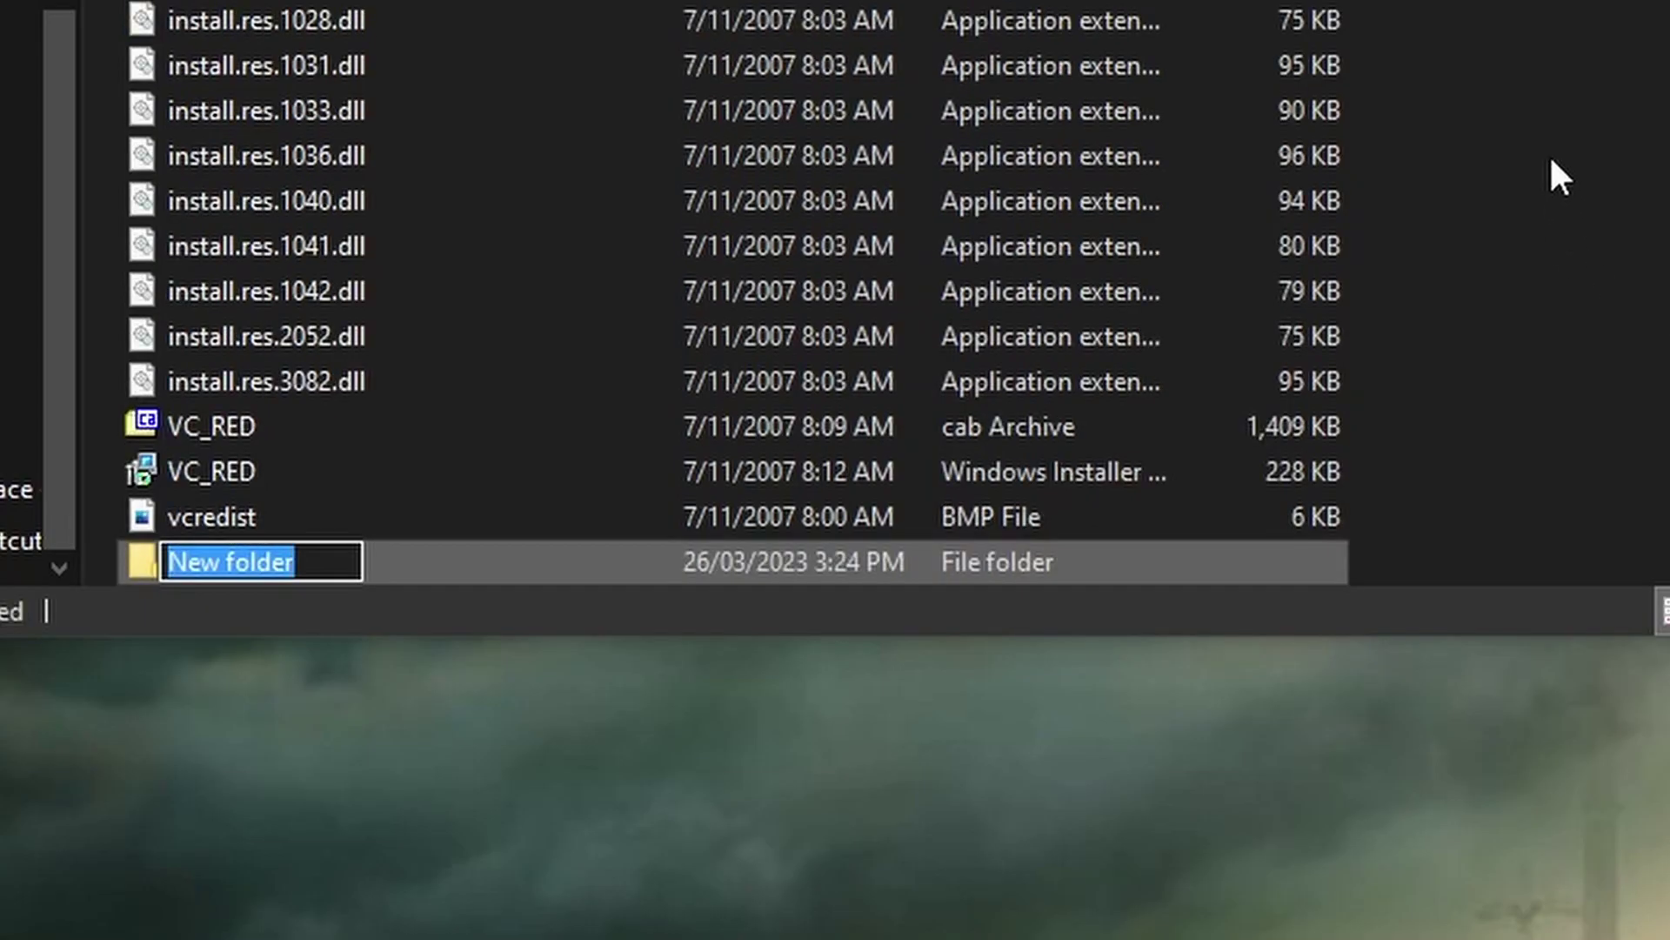
pyautogui.write('anomaly ')
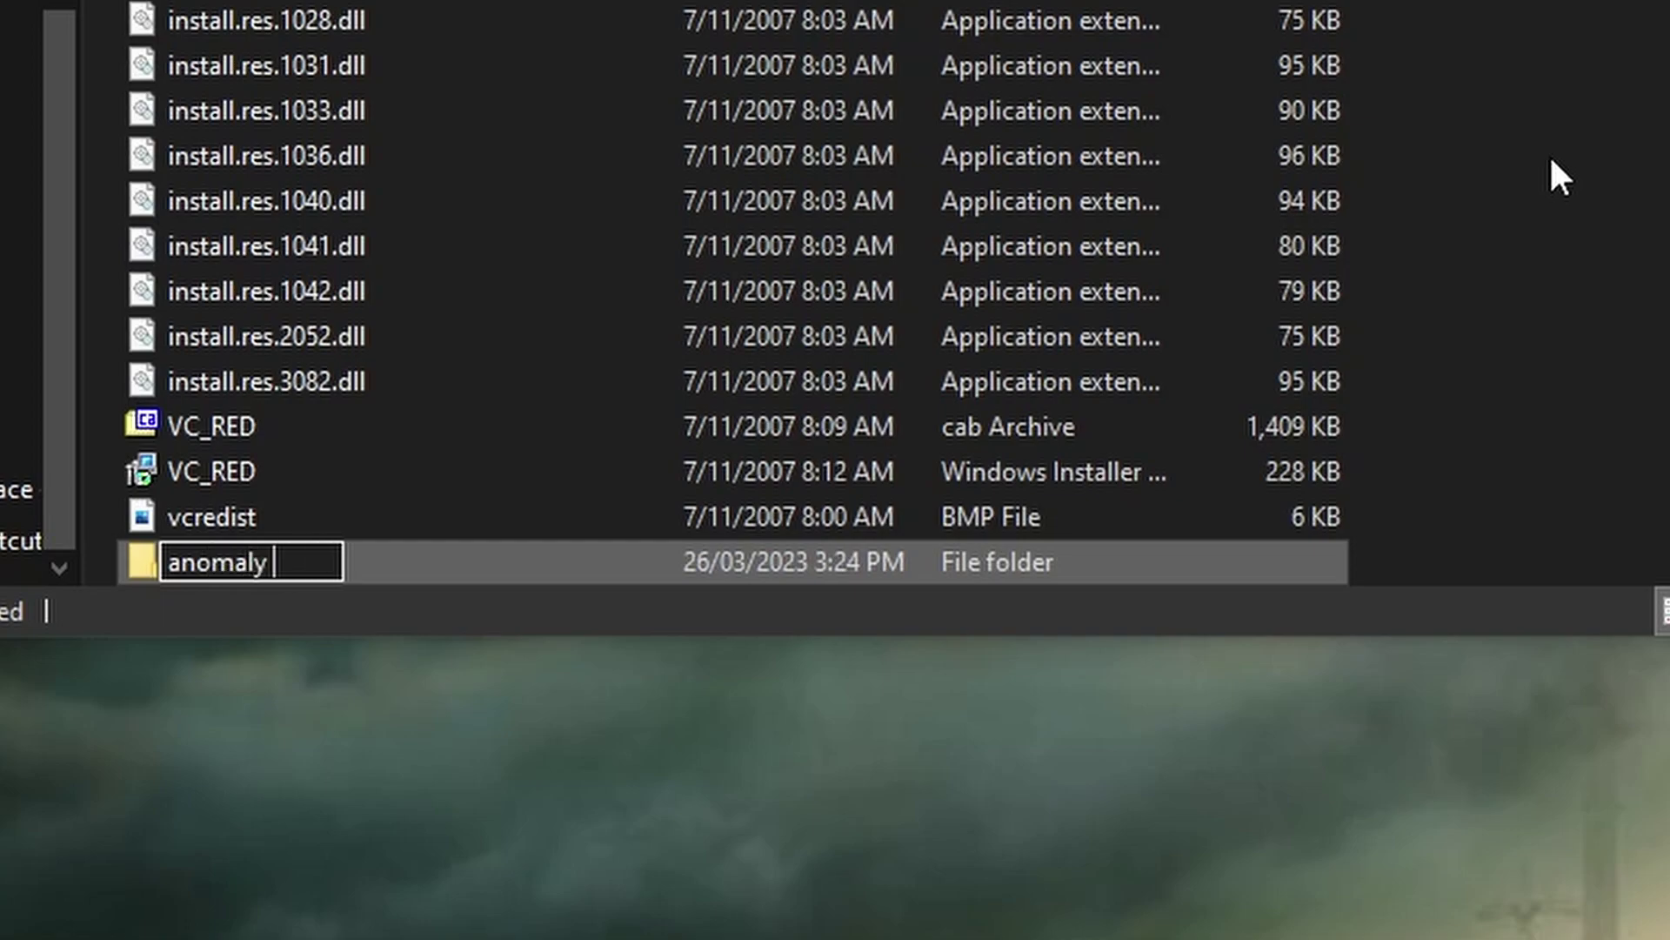
pyautogui.write('test')
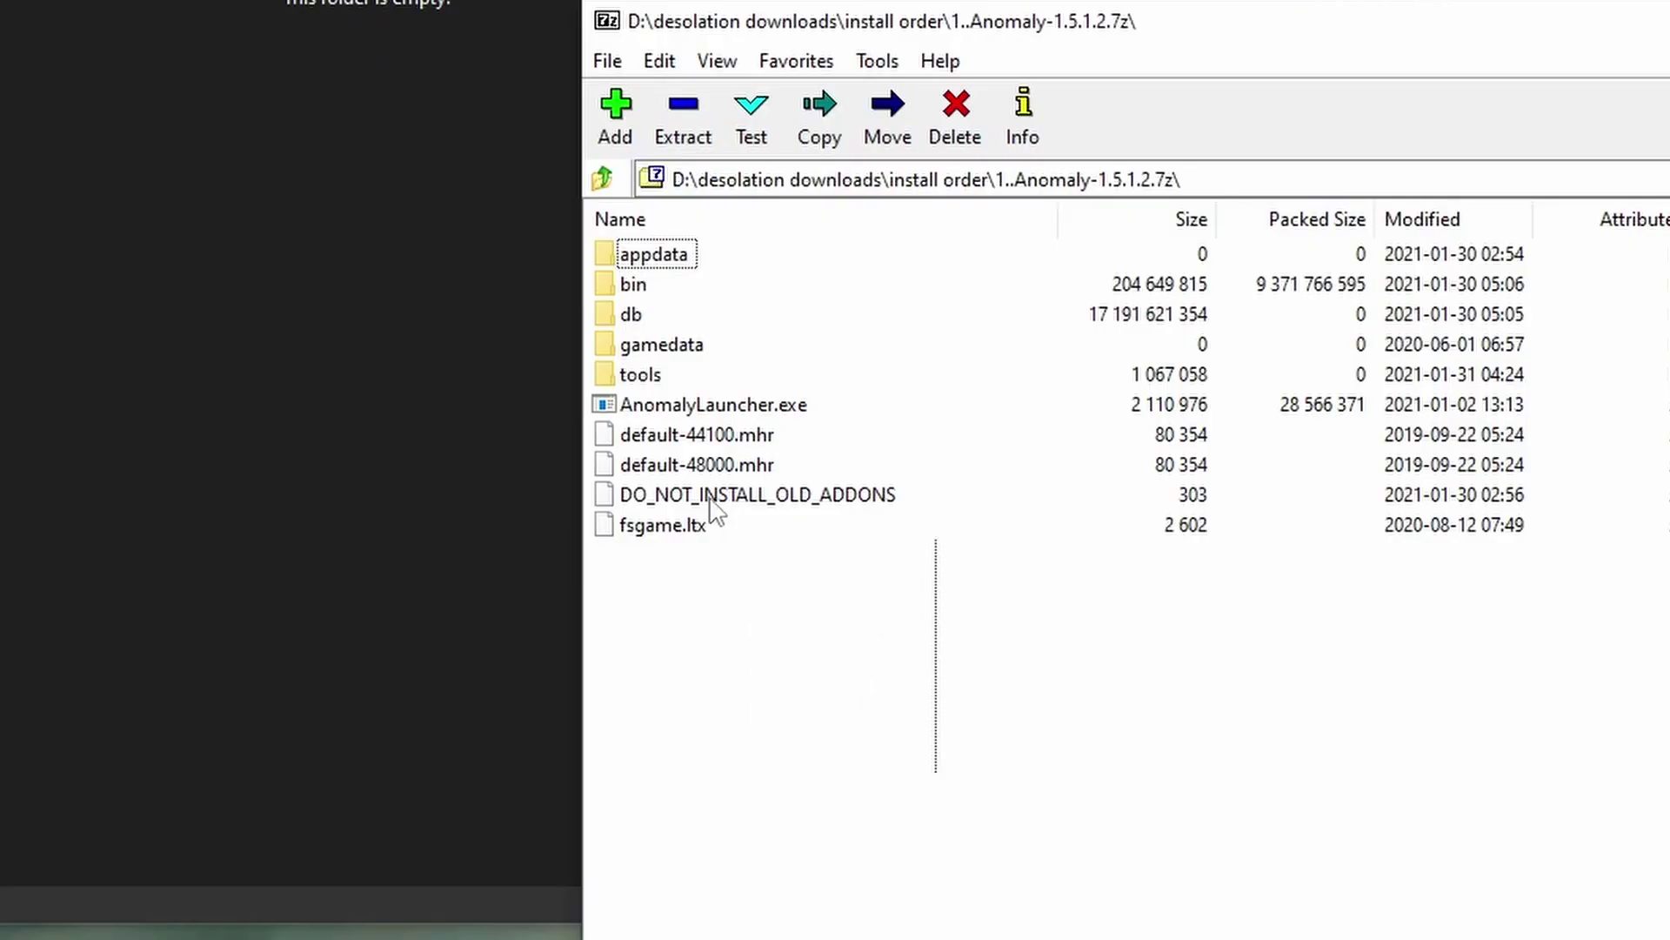
pyautogui.moveTo(936, 773); pyautogui.dragTo(385, 320)
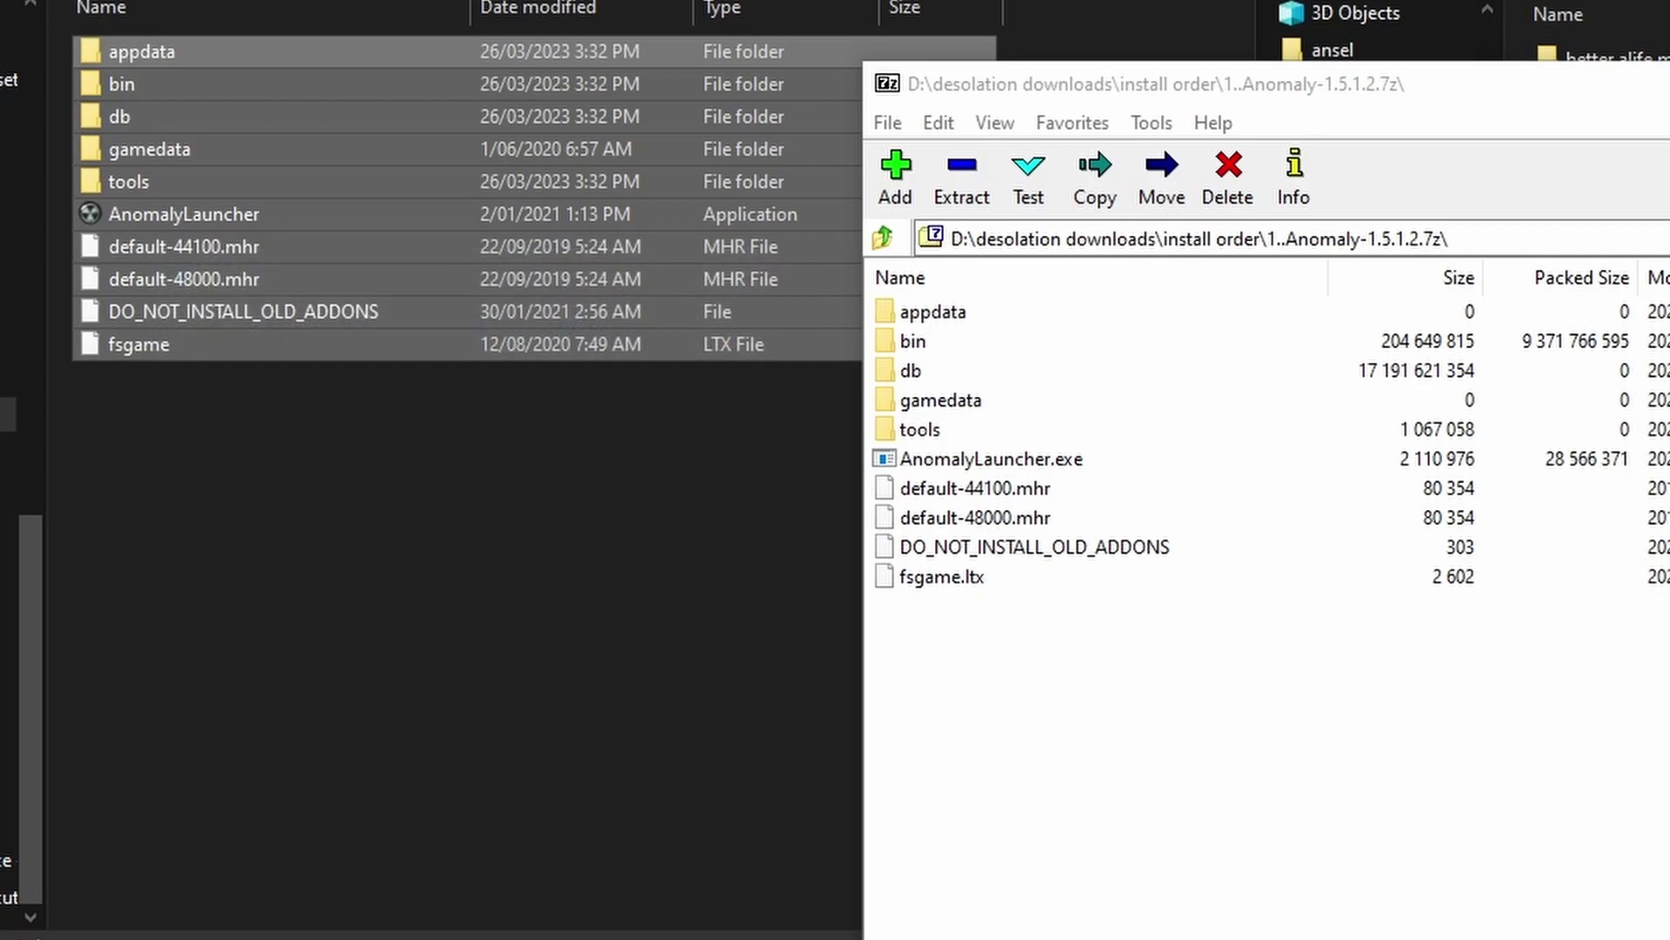
pyautogui.click(250, 217)
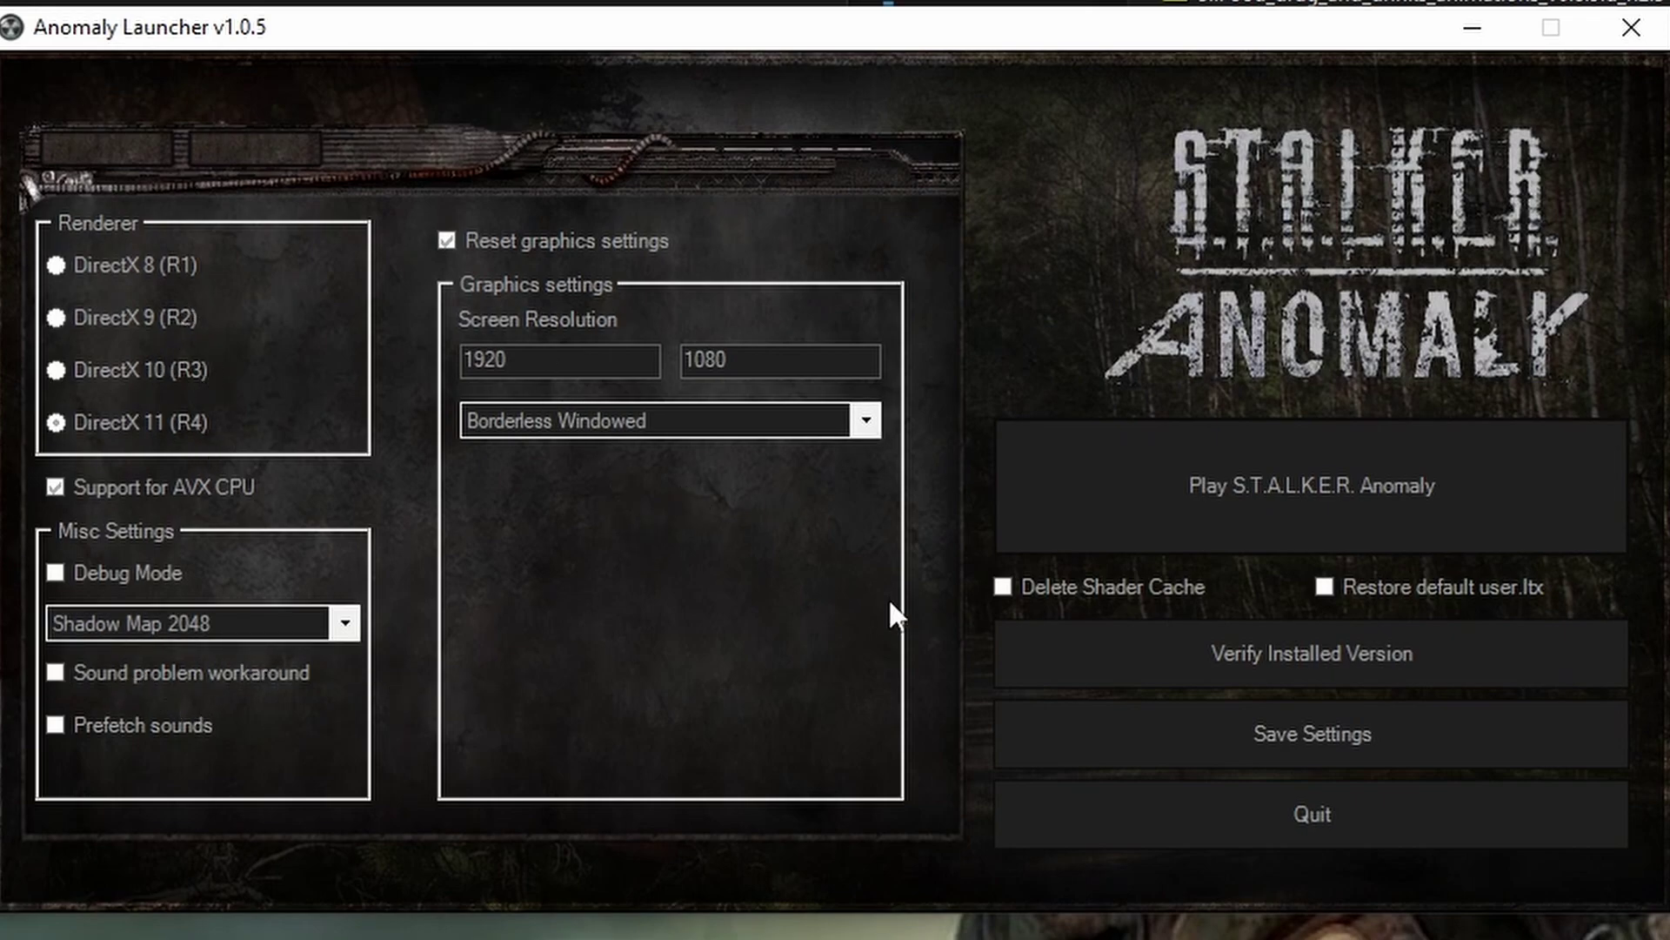
# Step: Set the launcher's Shadow Map size to 1536, leaving shader cache deletion off
pyautogui.click(344, 623)
pyautogui.click(192, 654)
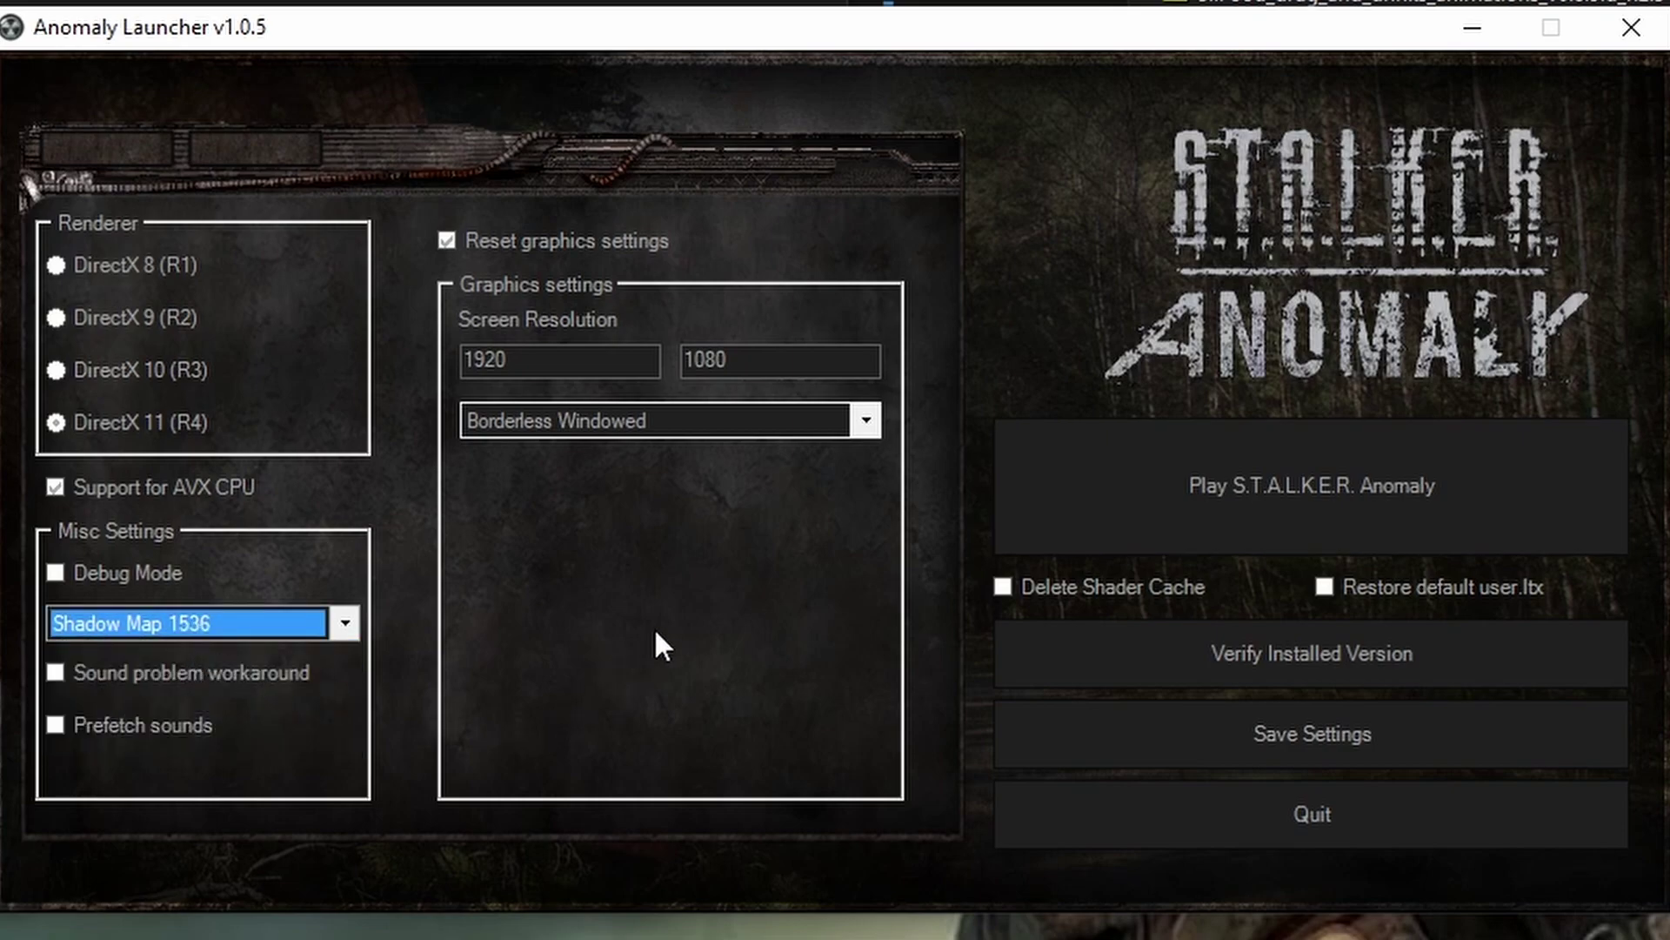
pyautogui.click(1003, 587)
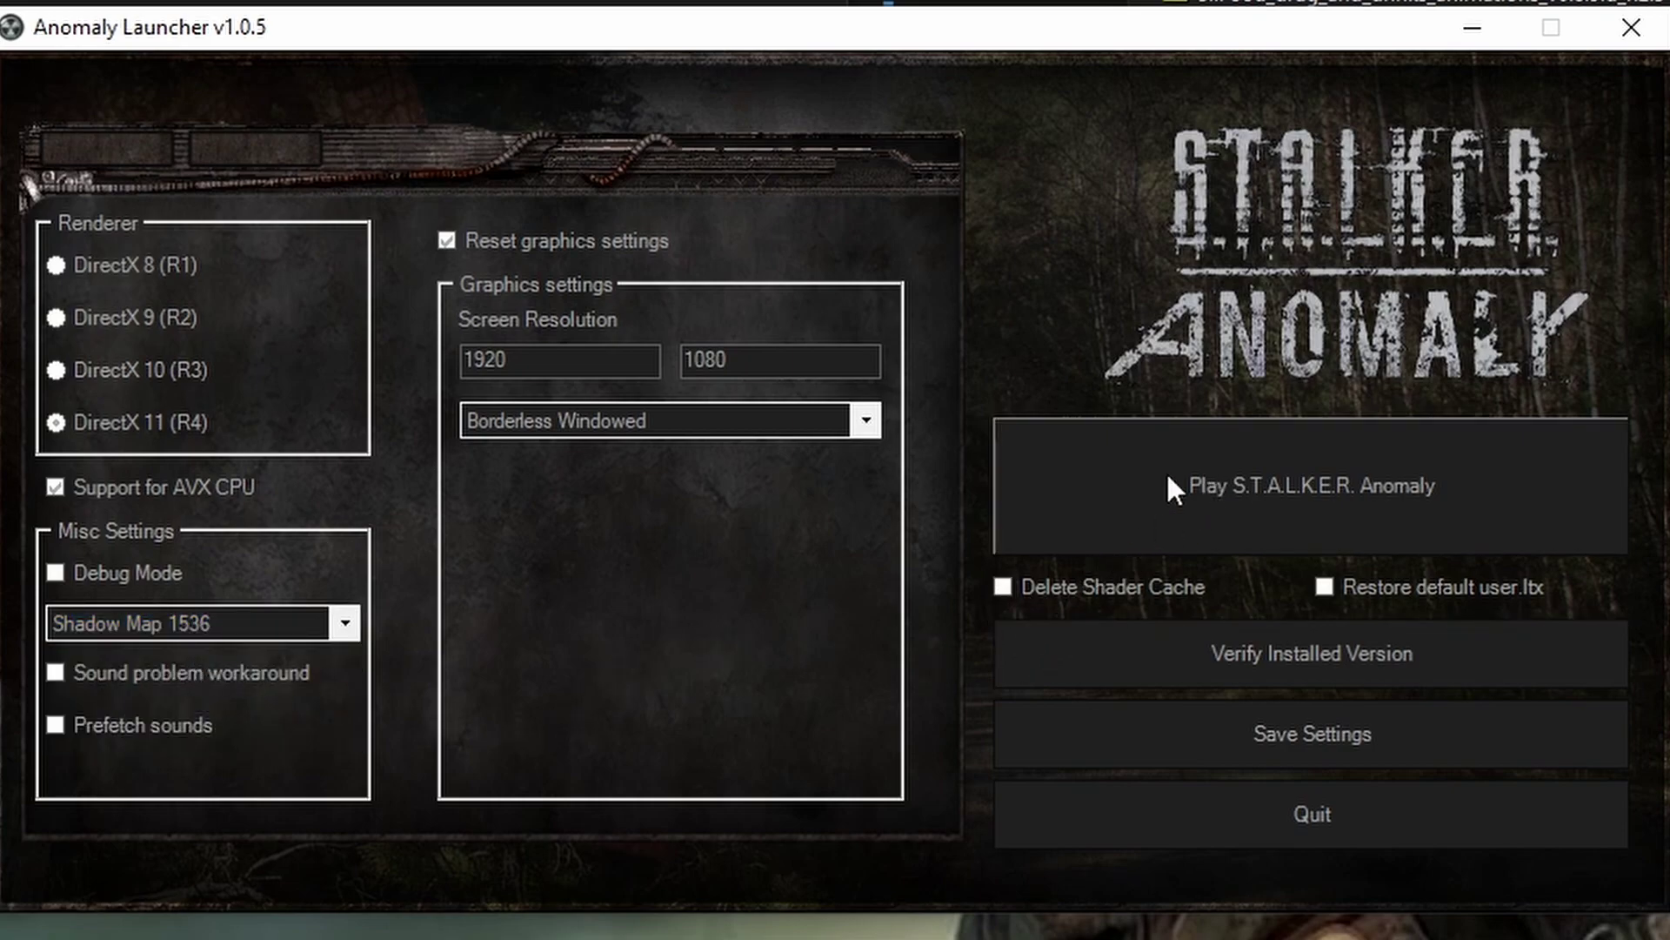
pyautogui.click(1037, 591)
# Step: Launch STALKER Anomaly to its main menu, then exit to Windows
pyautogui.click(1261, 470)
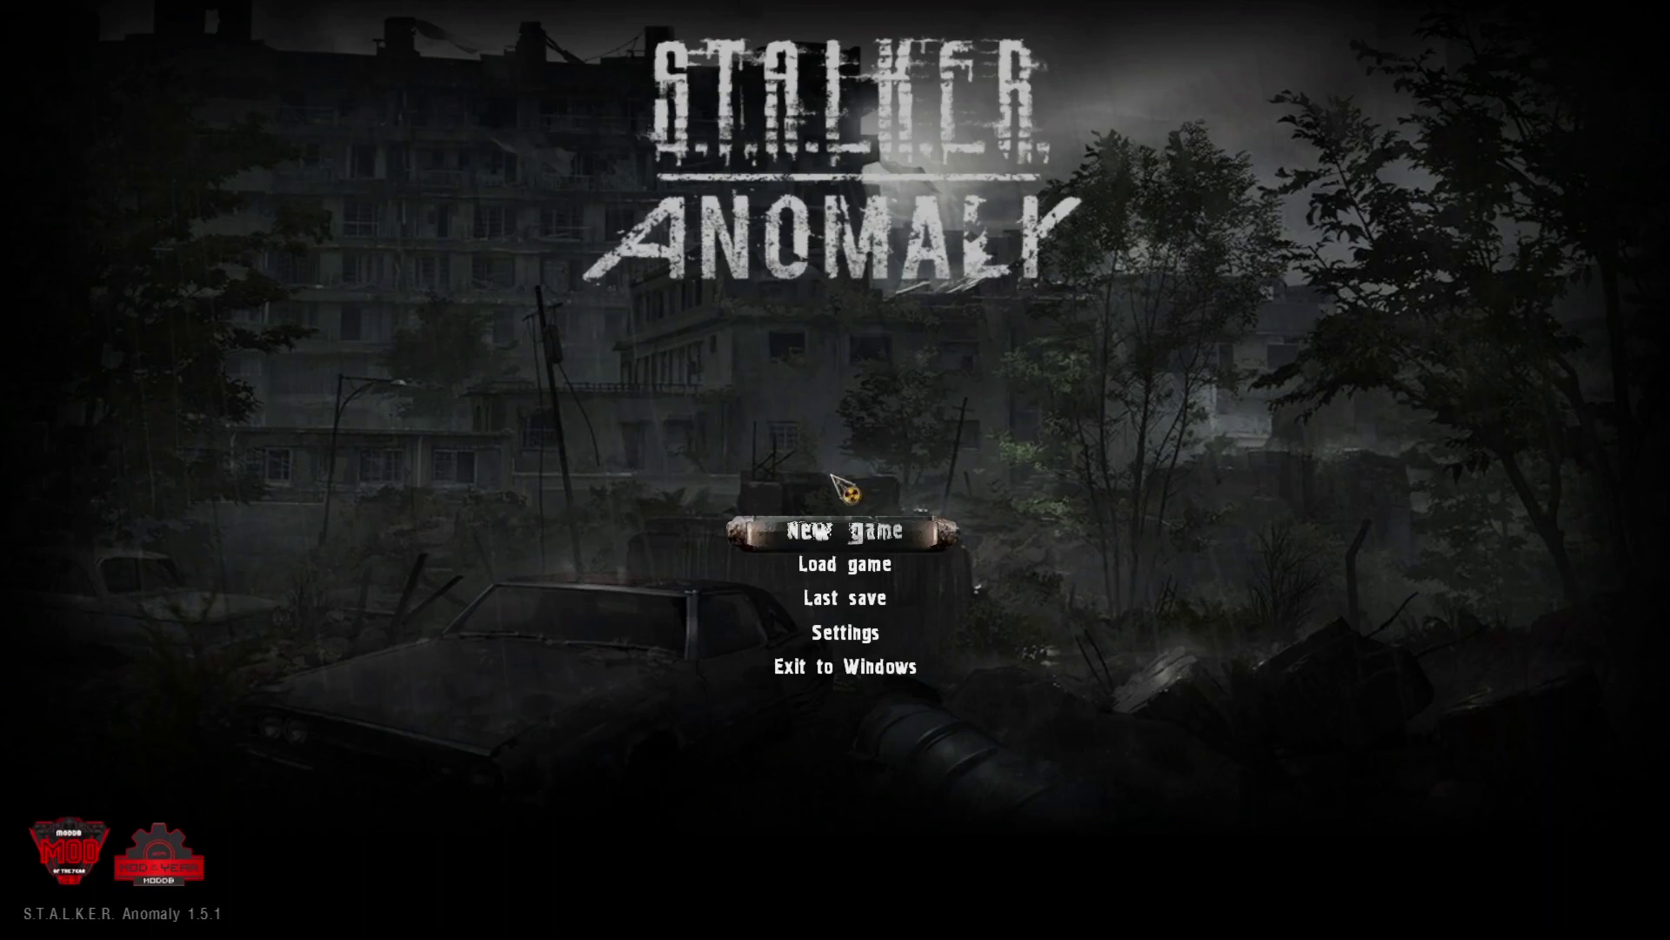
pyautogui.click(837, 676)
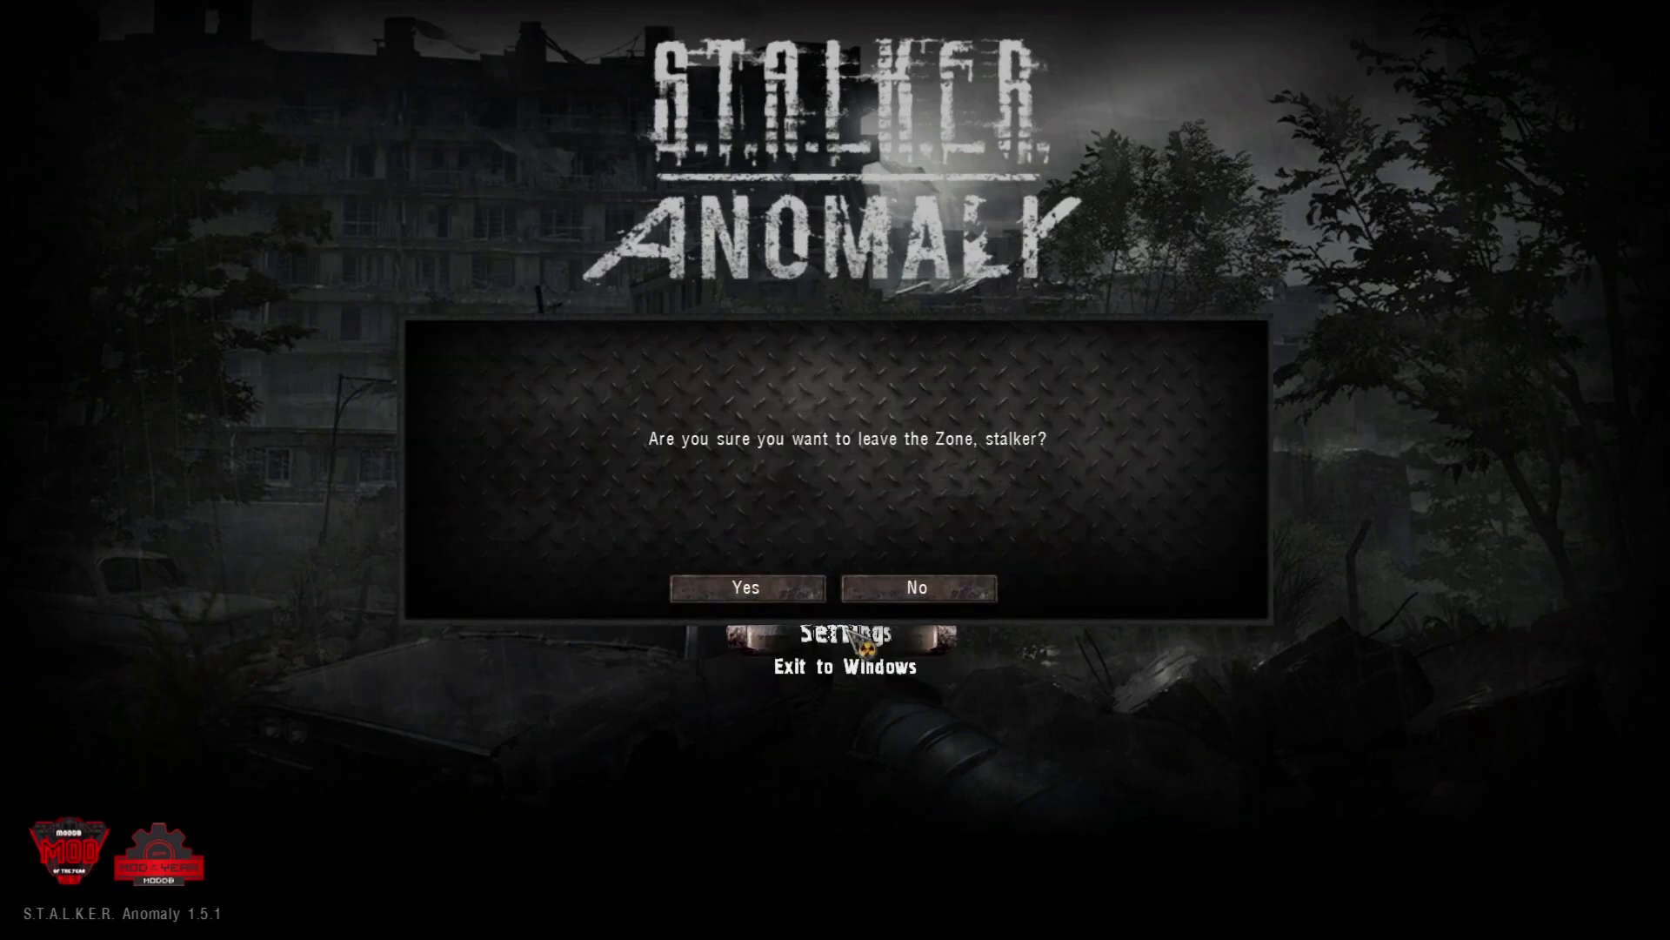
pyautogui.click(701, 589)
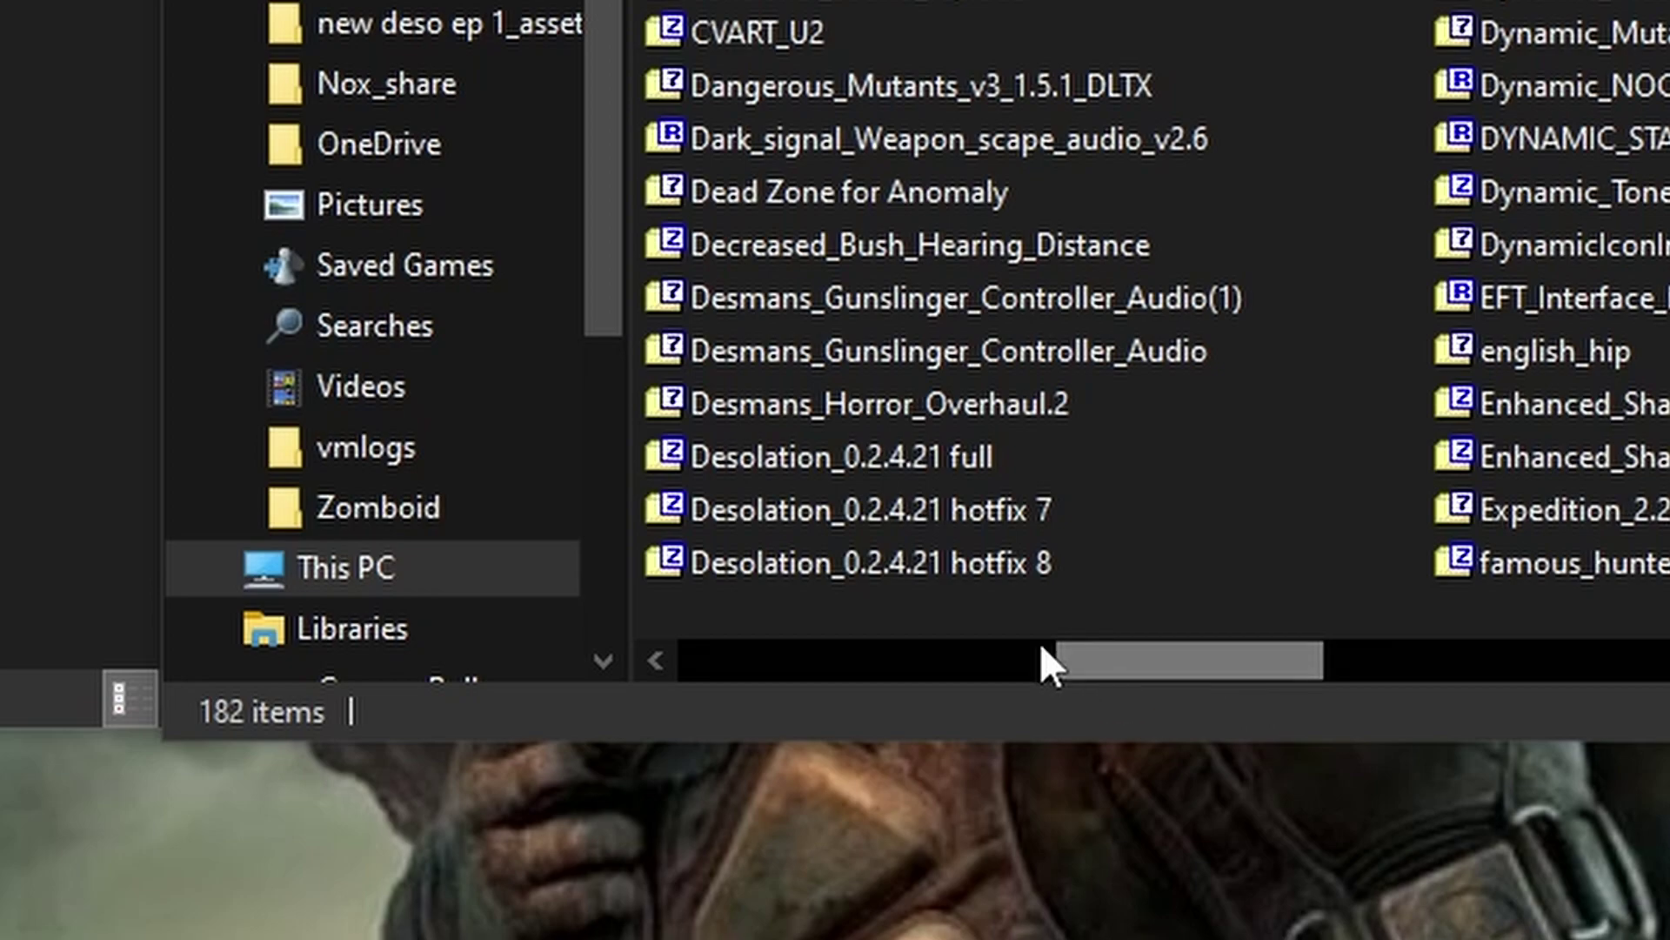
# Step: Open the Desolation folder inside the Desolation_0.2.4.21 hotfix 8 archive in 7-Zip
pyautogui.click(957, 566)
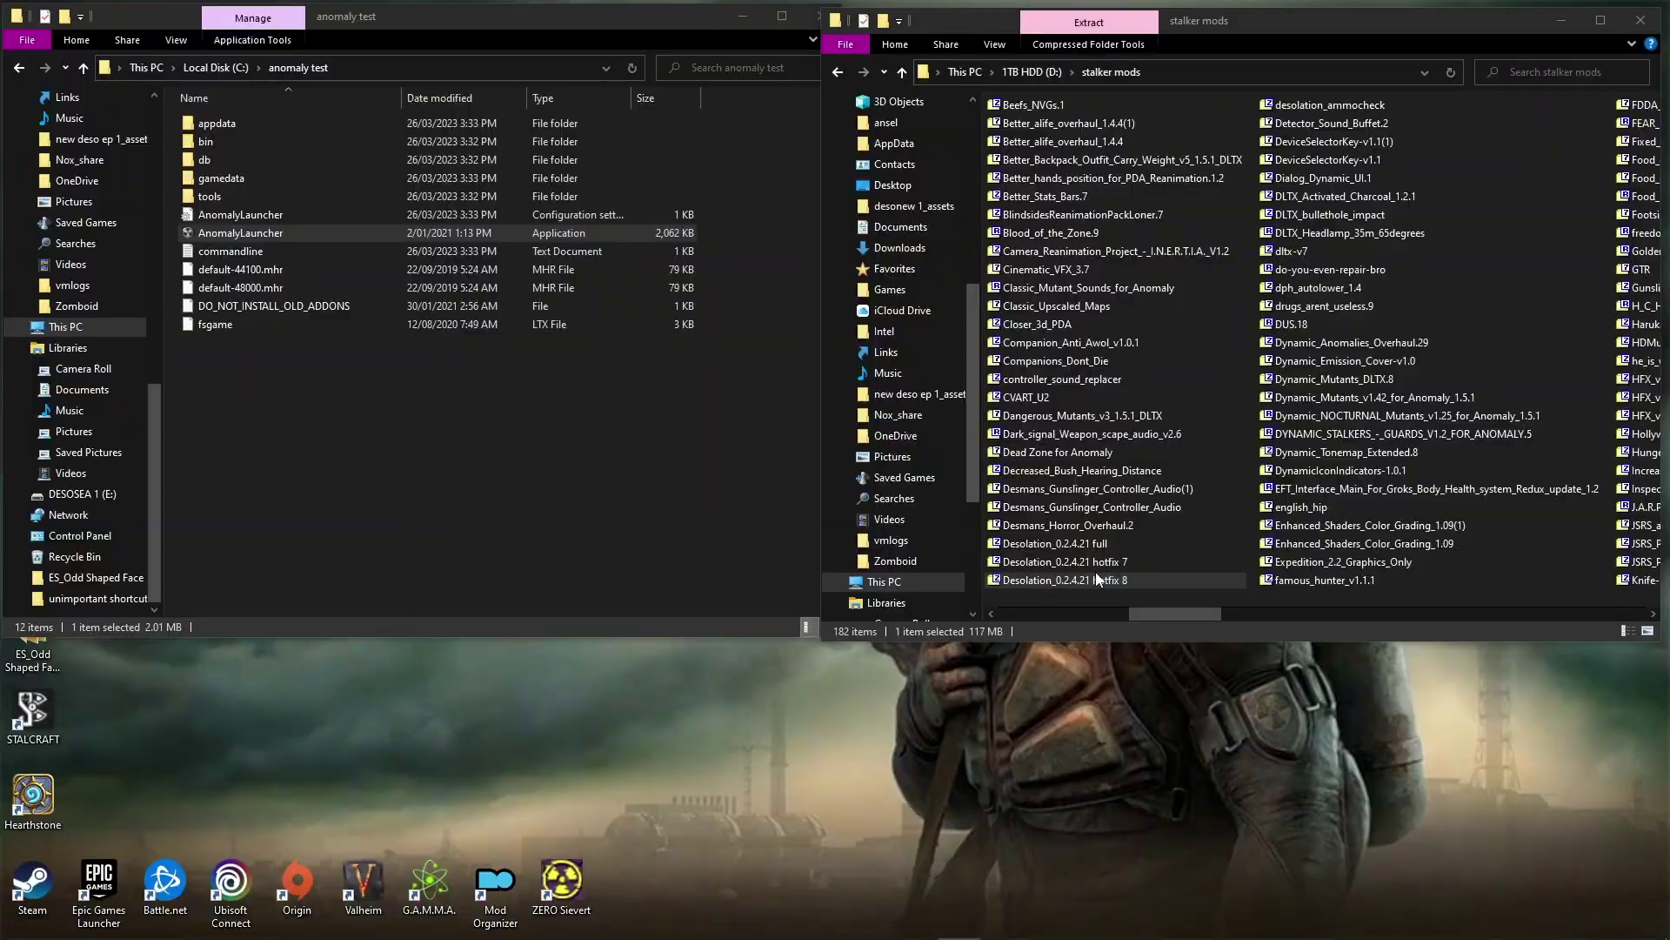
pyautogui.doubleClick(1095, 576)
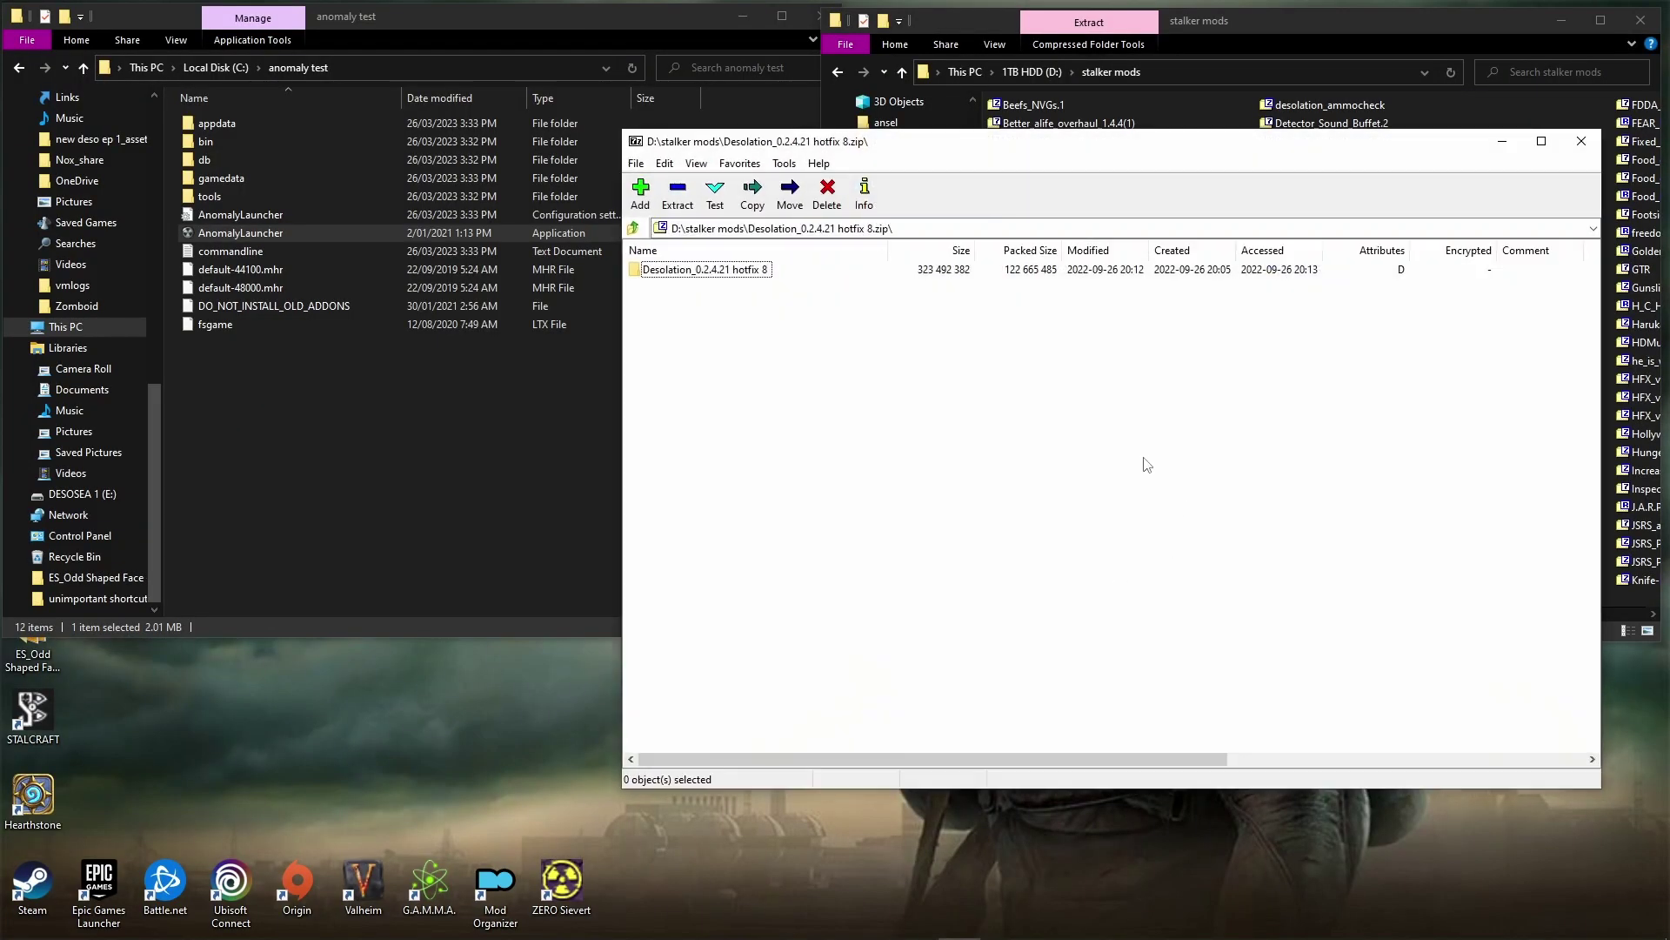
pyautogui.moveTo(947, 130); pyautogui.dragTo(965, 116)
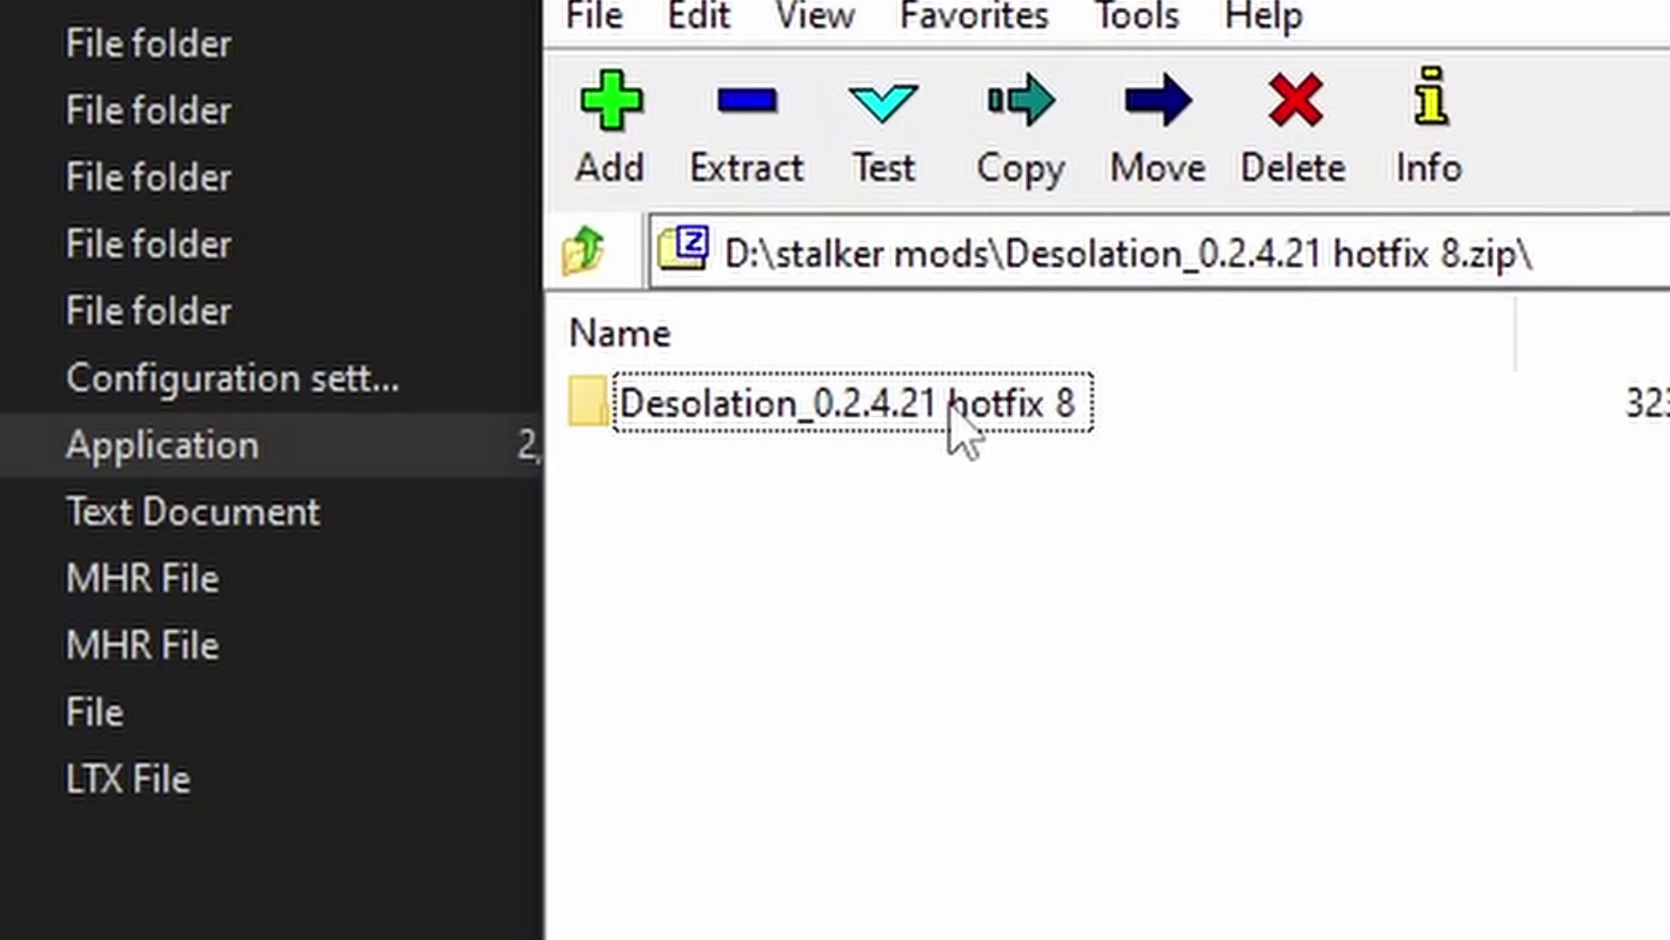
pyautogui.doubleClick(753, 244)
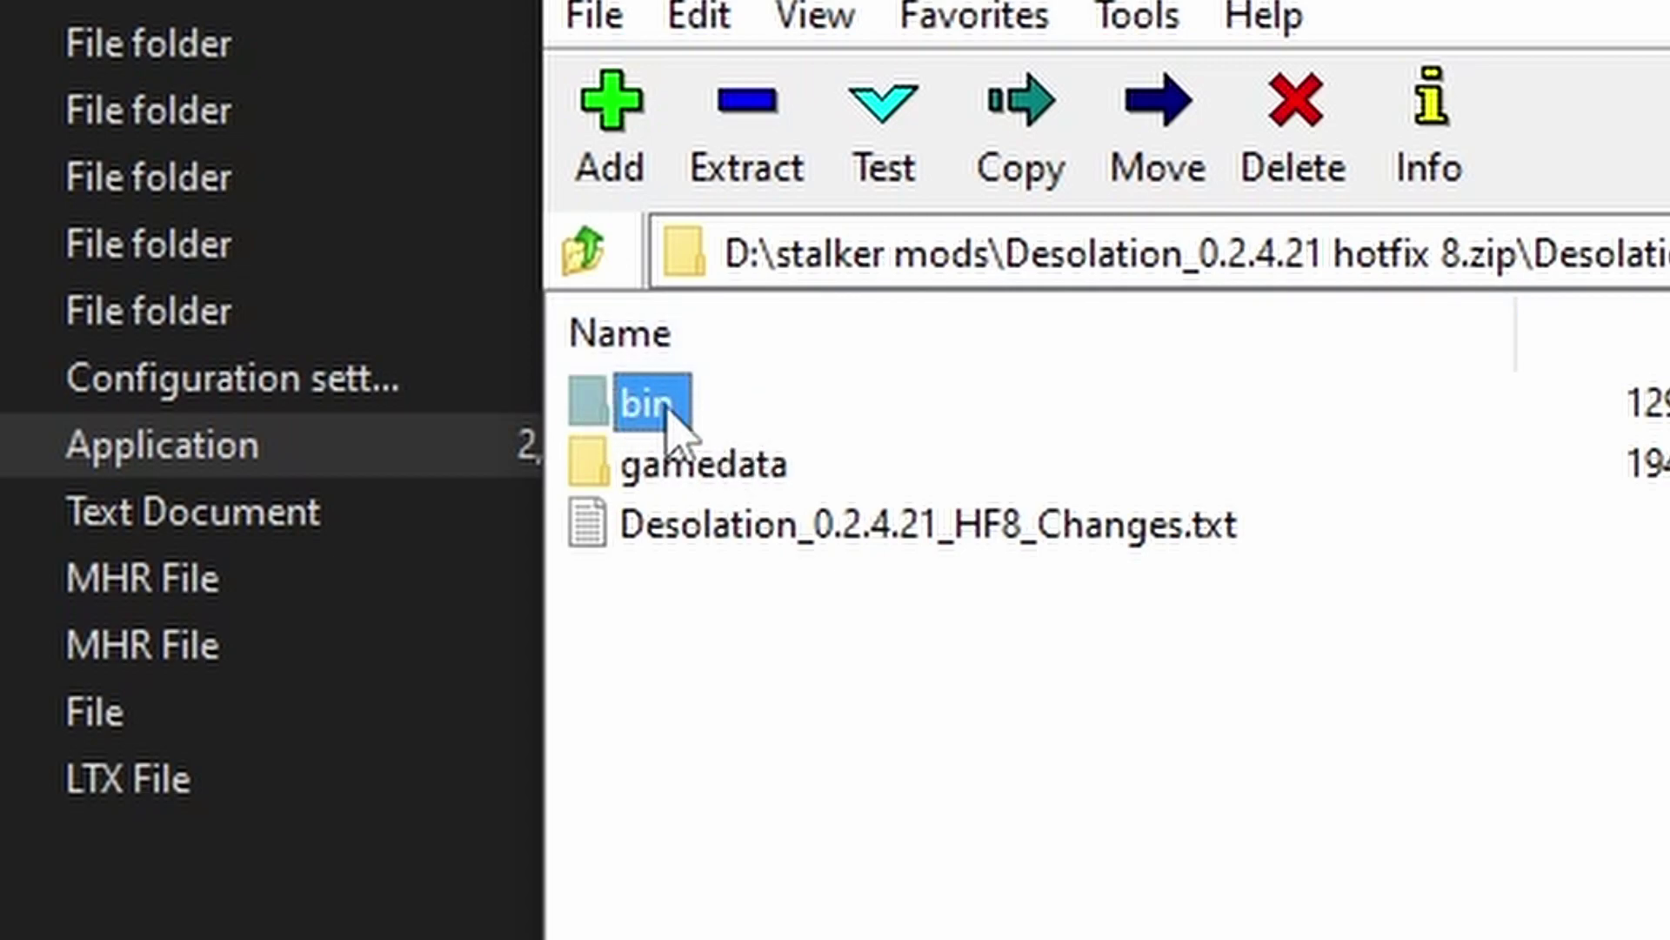
# Step: Copy the hotfix's bin and gamedata into 'anomaly test', replacing the same-named files
pyautogui.moveTo(667, 411); pyautogui.dragTo(180, 472)
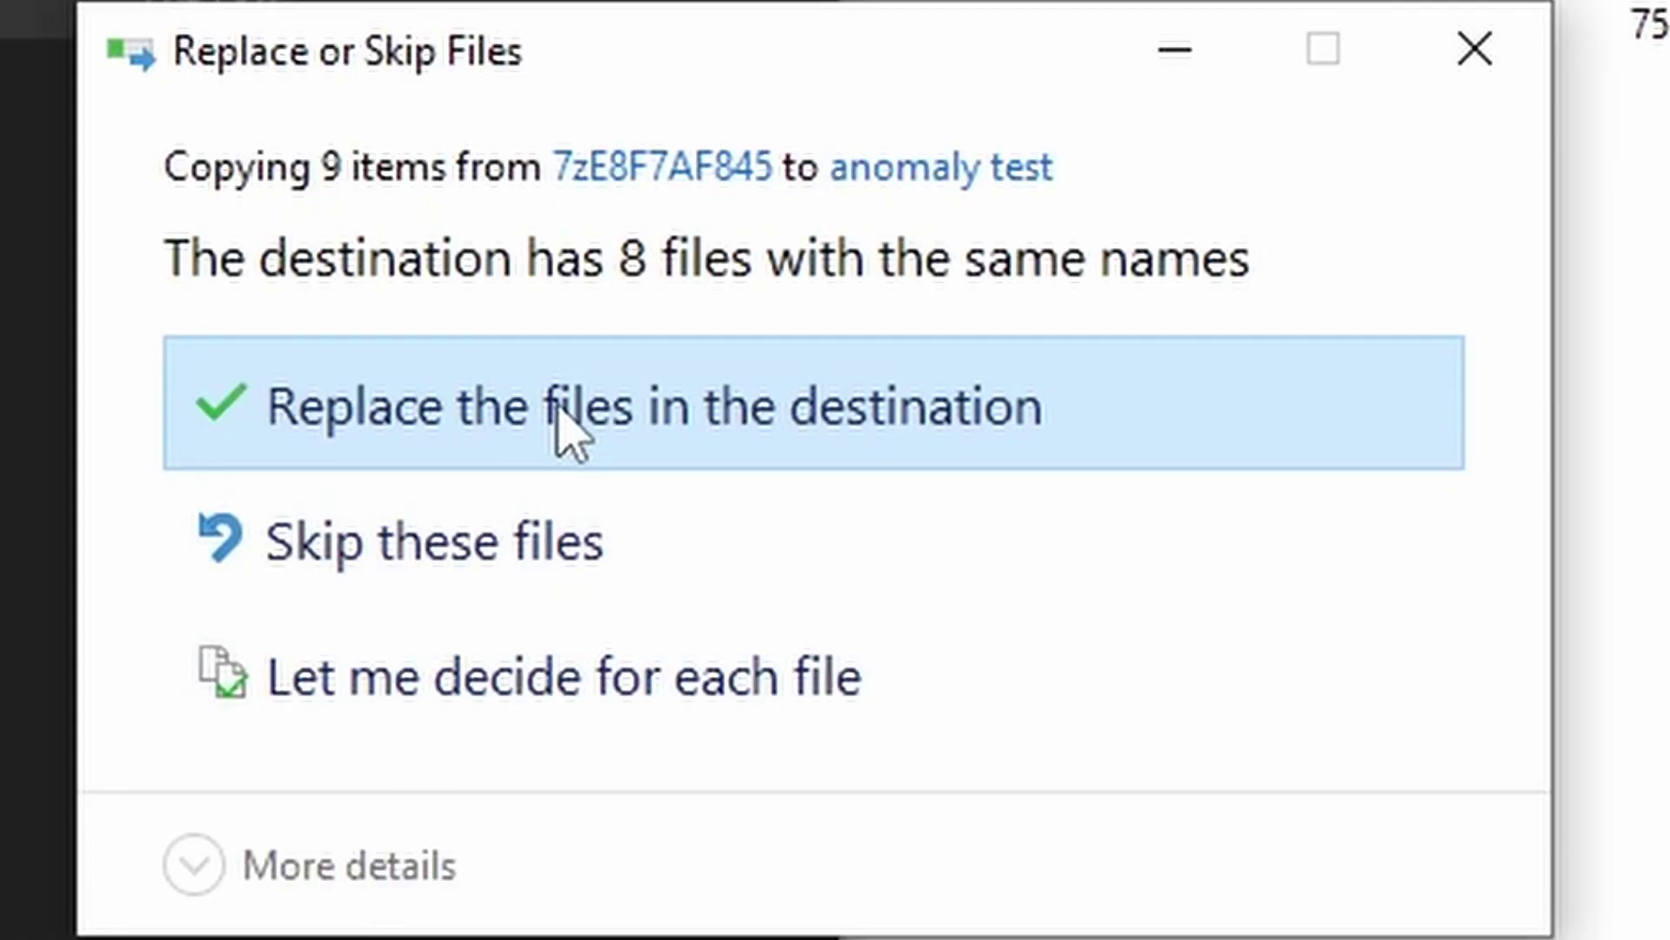
pyautogui.click(559, 421)
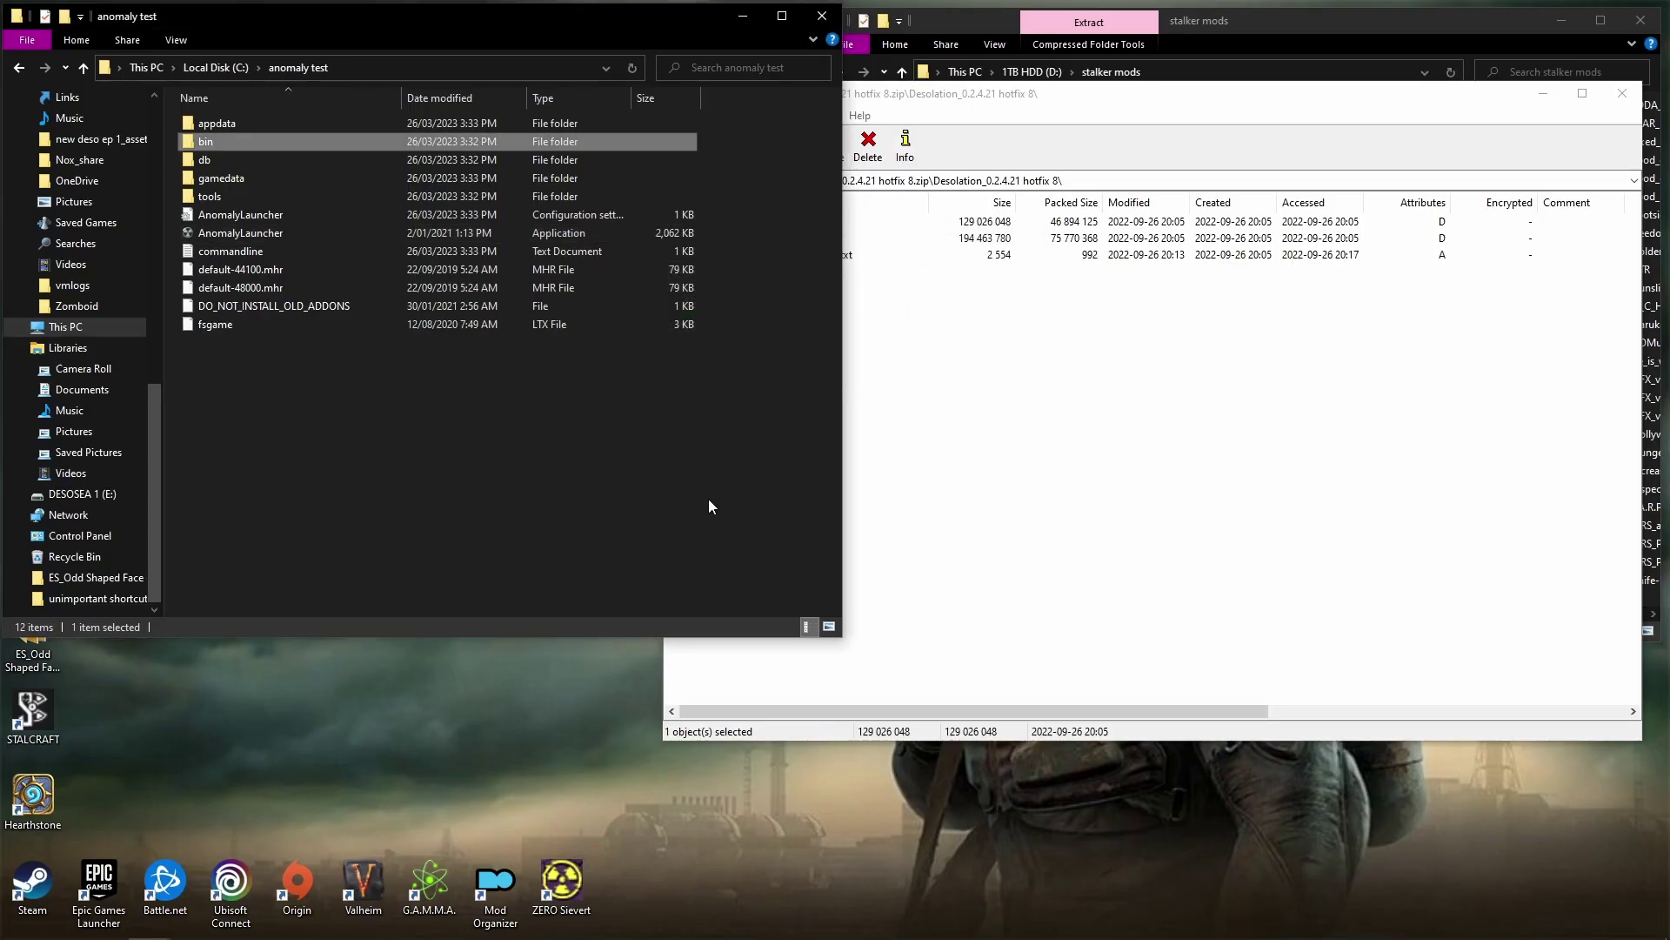
pyautogui.click(1112, 143)
pyautogui.click(106, 922)
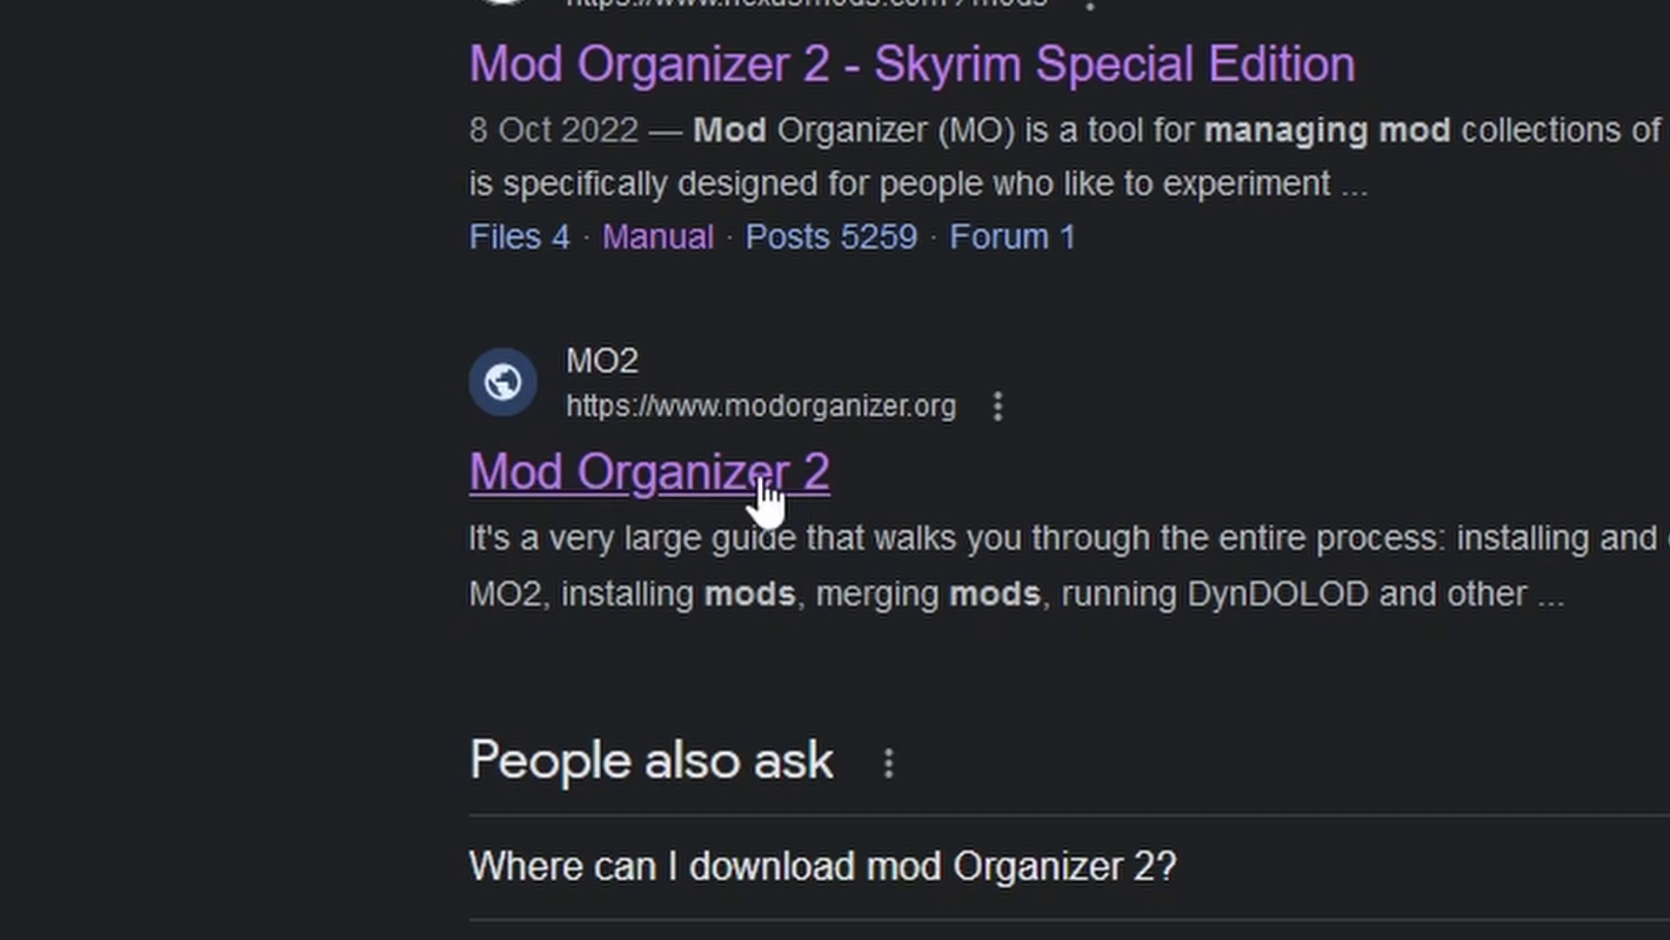
# Step: Go from the modorganizer.org search result to the Mod Organizer 2 GitHub releases page
pyautogui.click(761, 477)
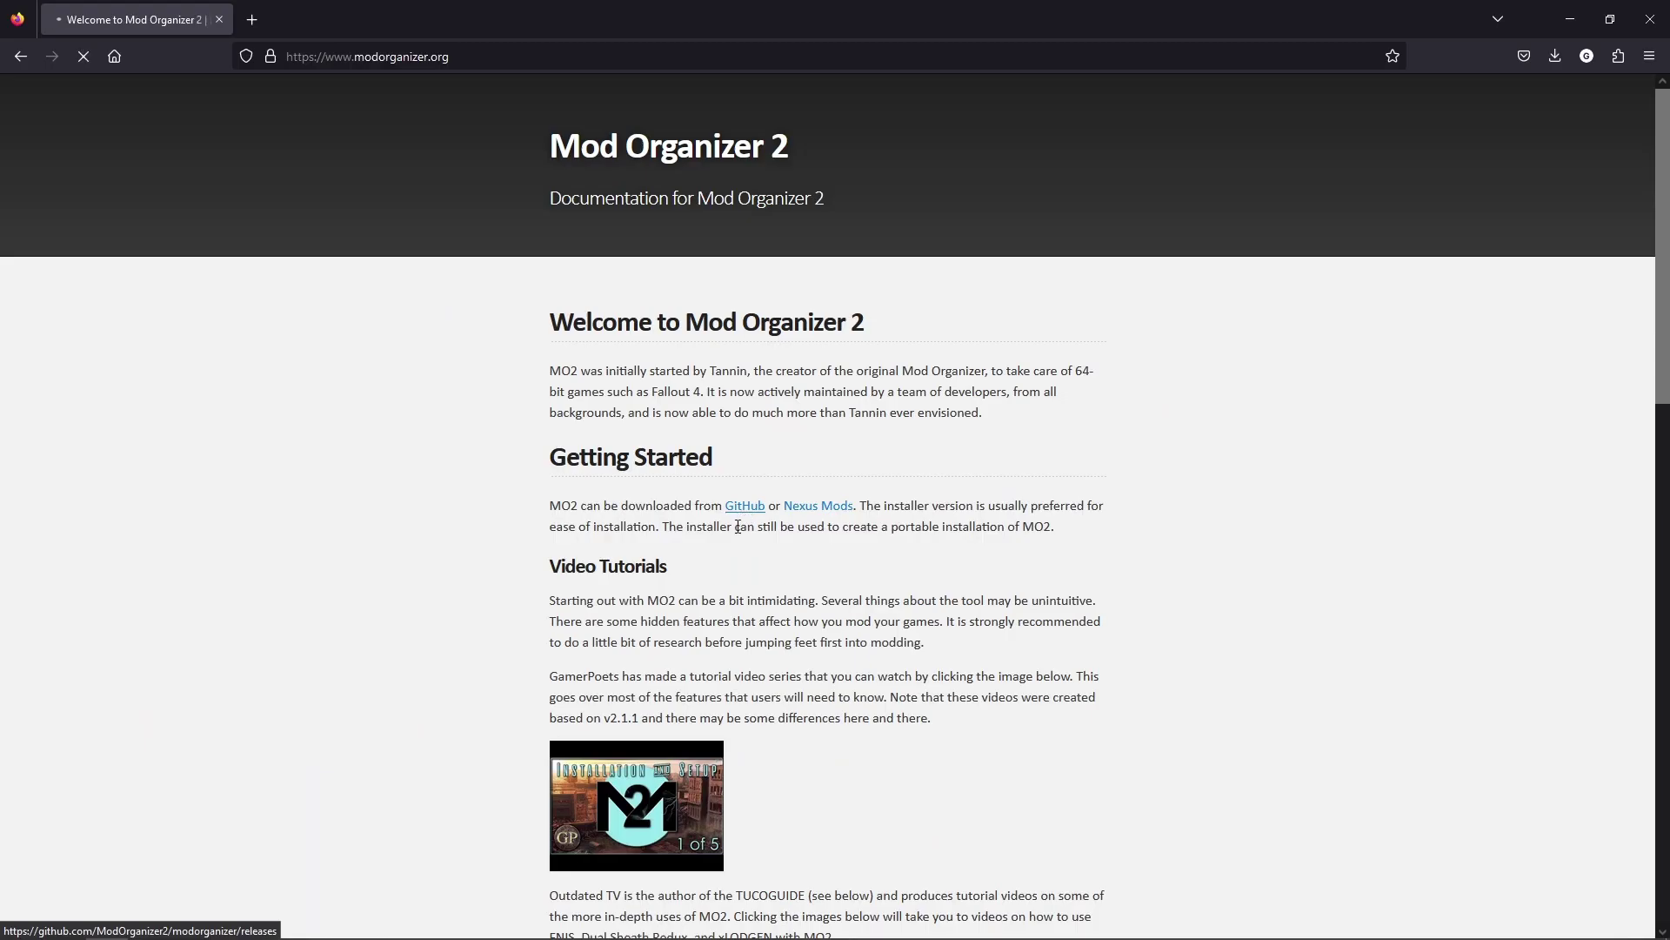
pyautogui.click(801, 448)
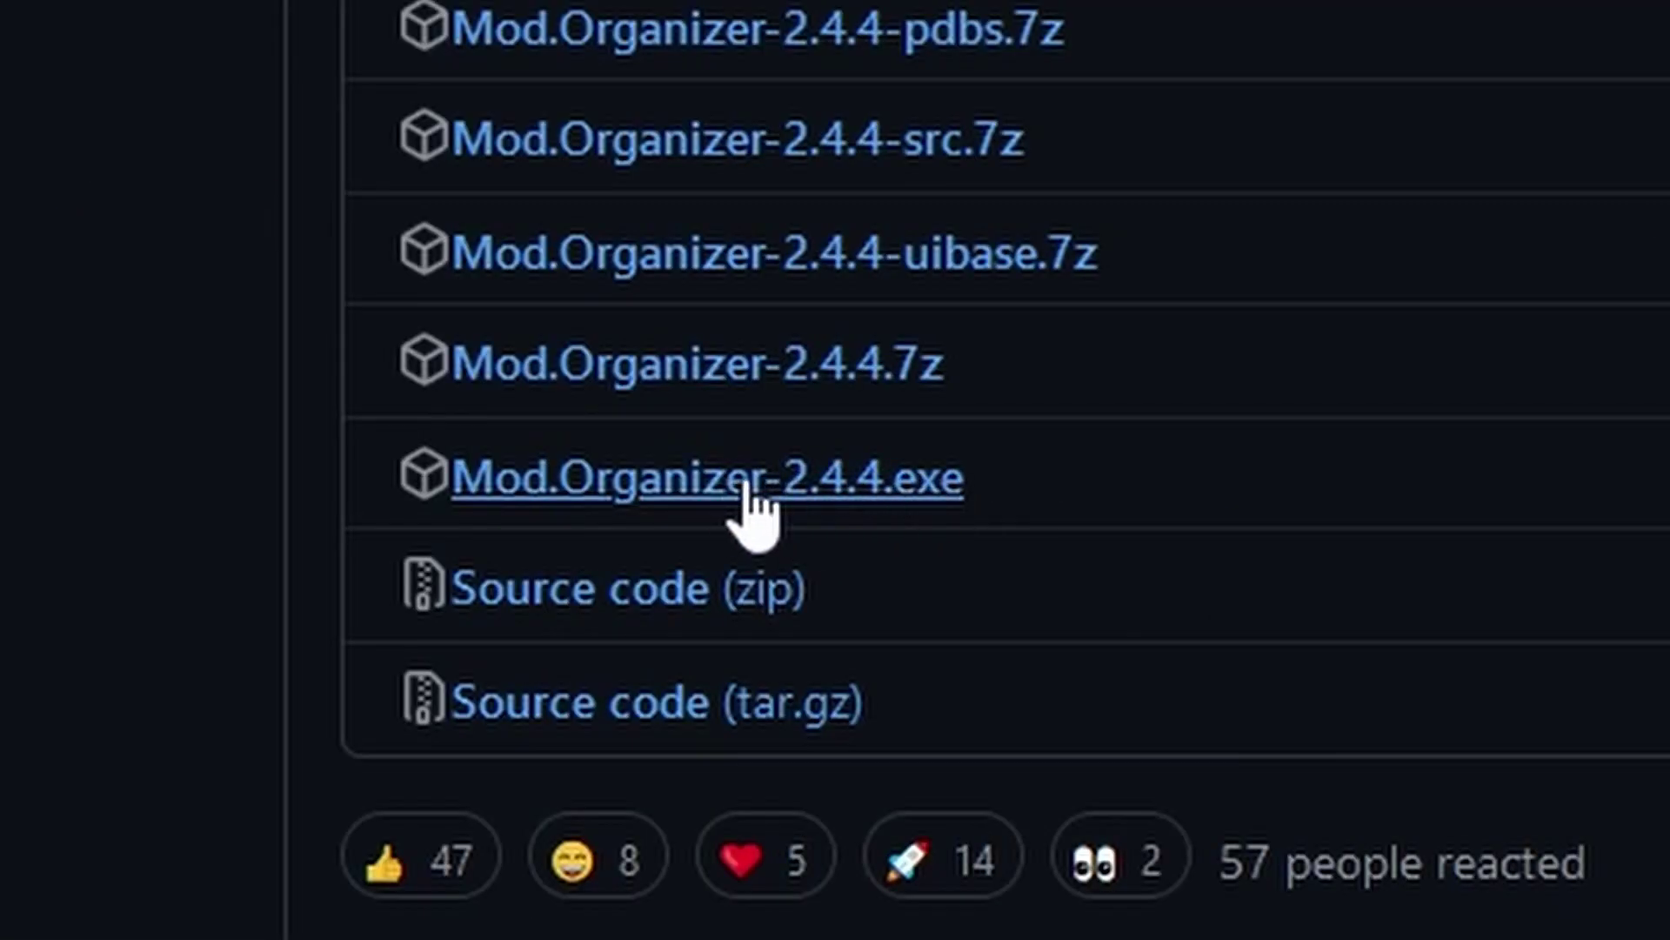
# Step: Download and run the Mod.Organizer-2.4.4.exe installer, accepting the license agreement
pyautogui.click(880, 480)
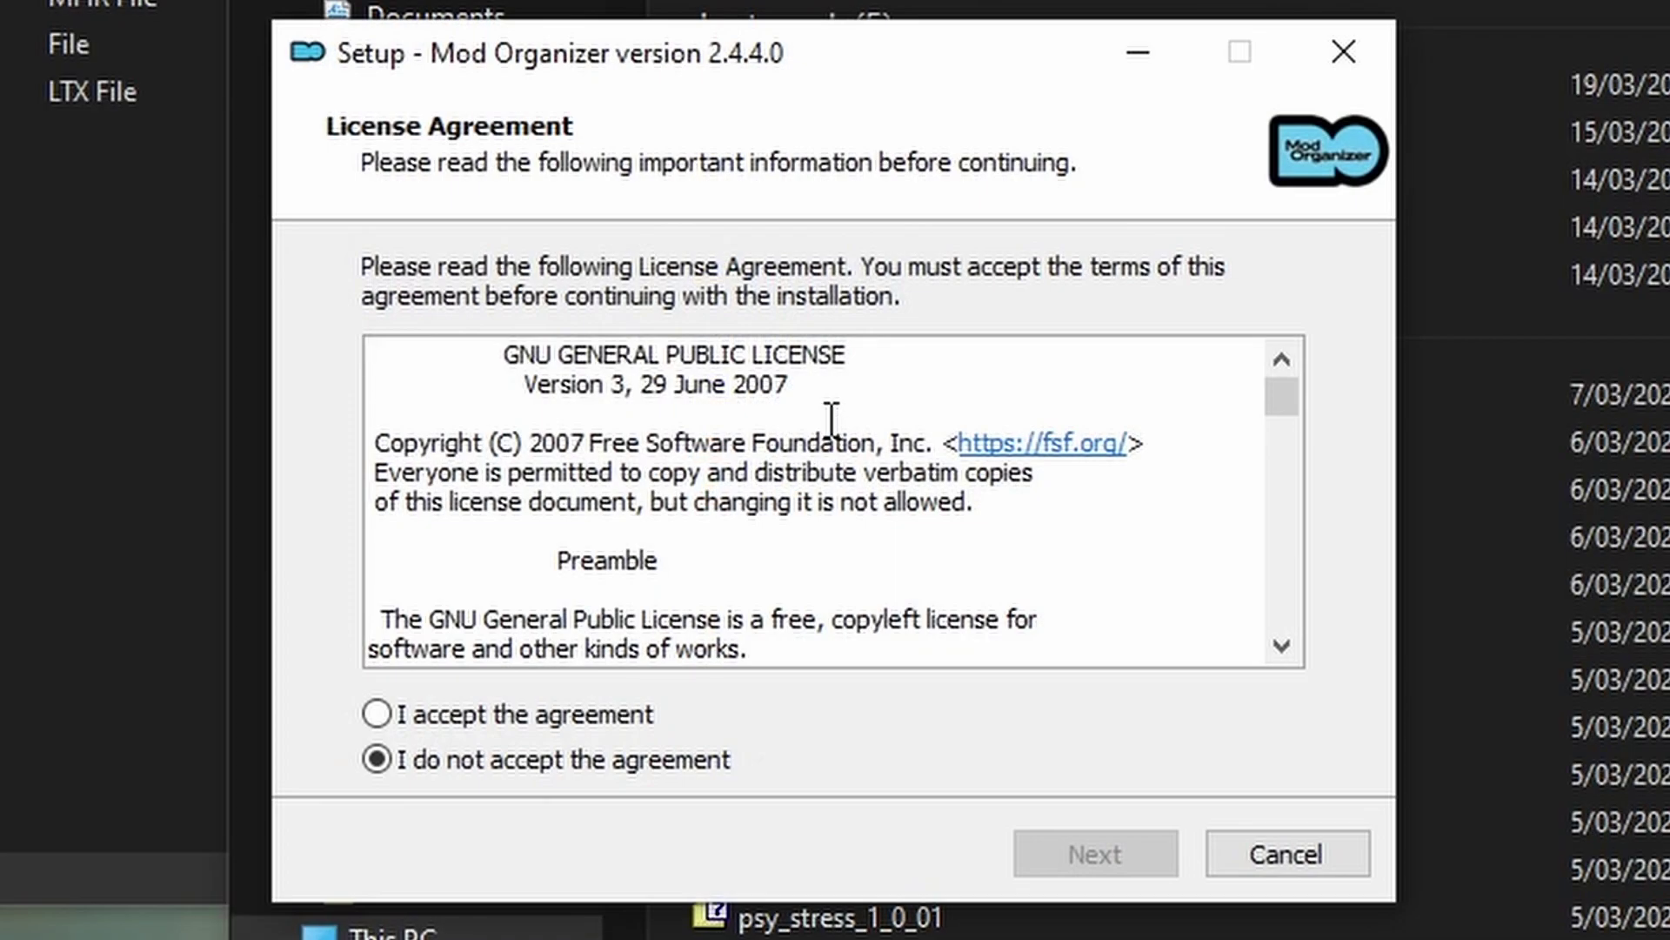
pyautogui.click(375, 714)
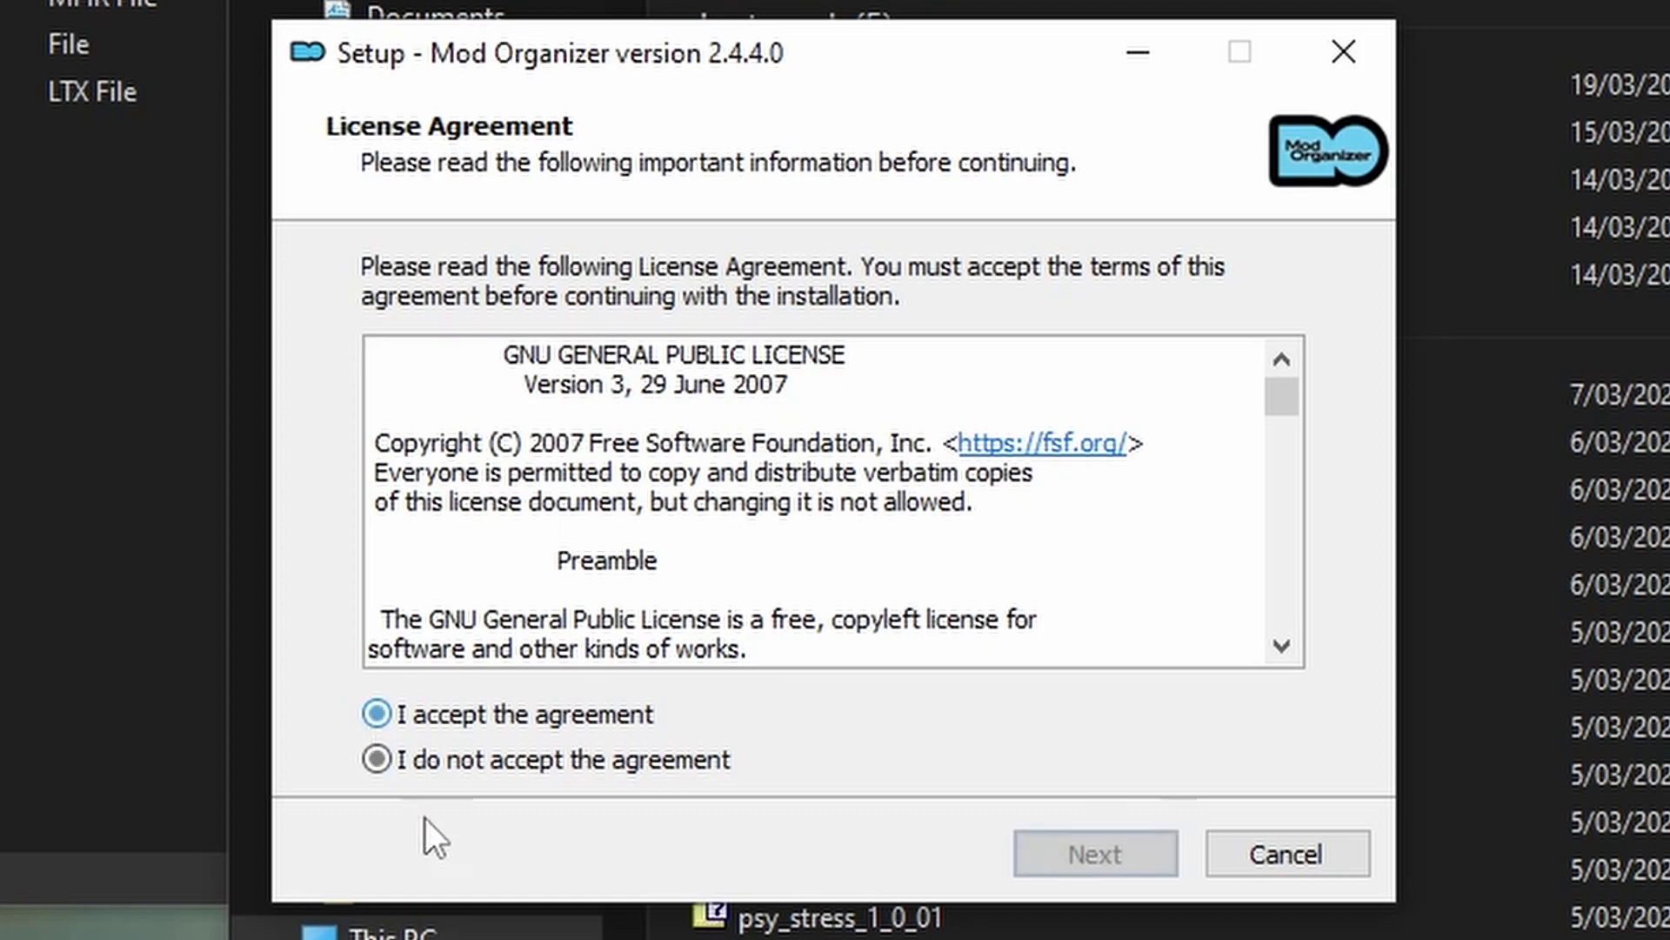
pyautogui.click(1104, 843)
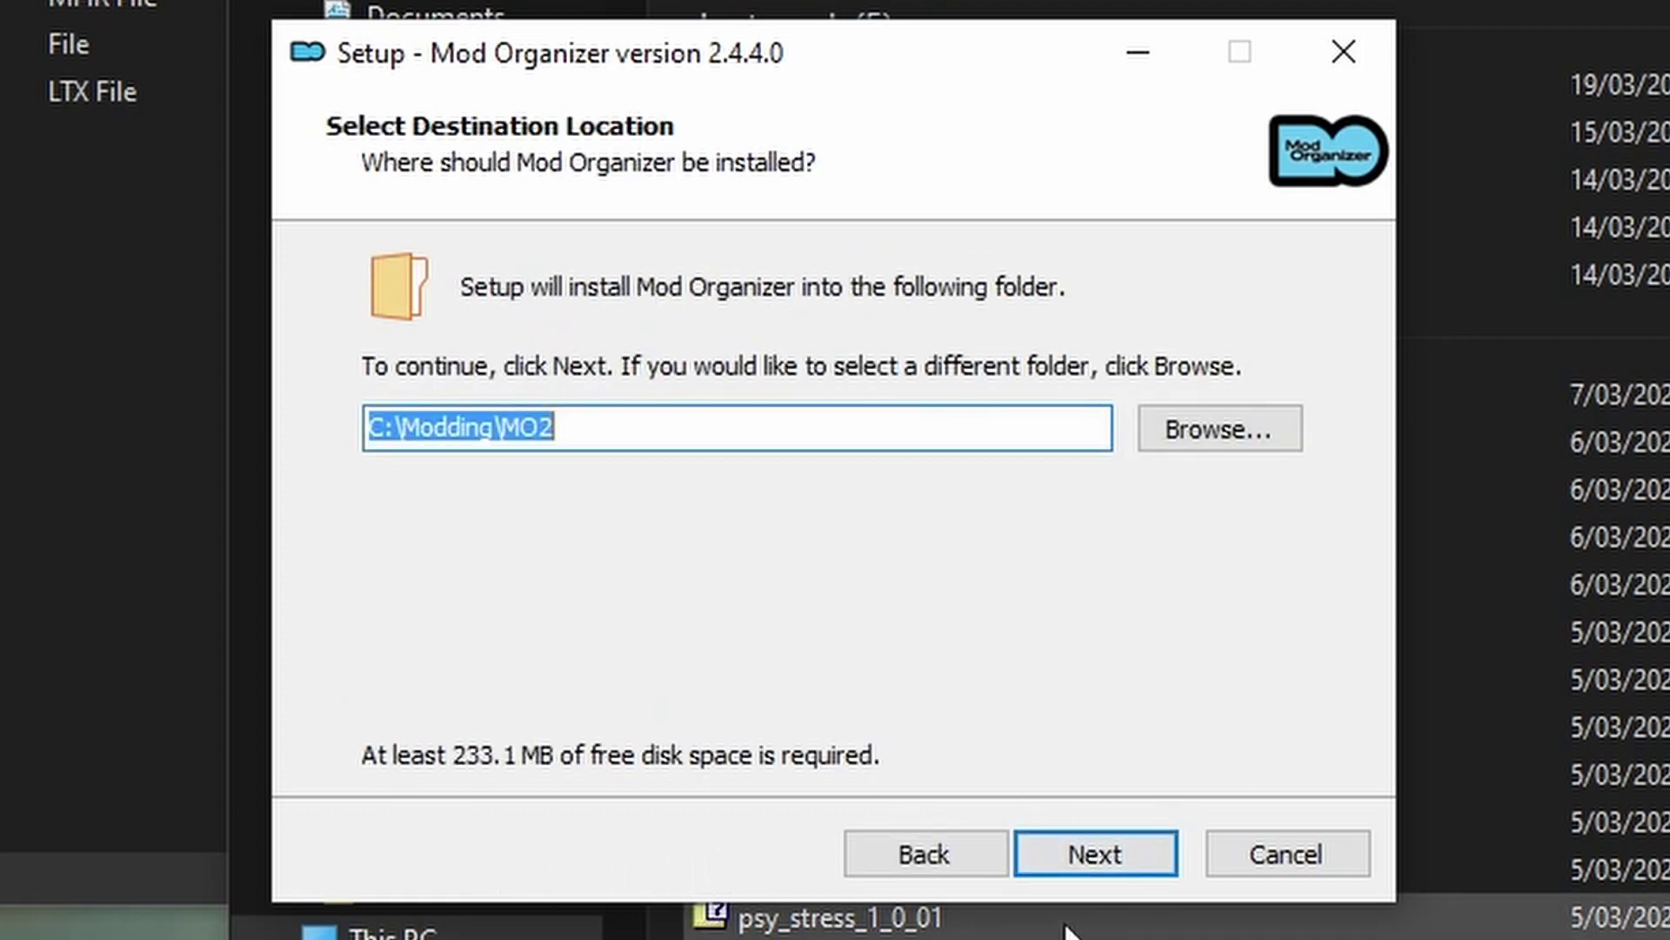
# Step: Set the install folder to C:\anomaly test\modor
pyautogui.click(1035, 440)
pyautogui.click(1213, 430)
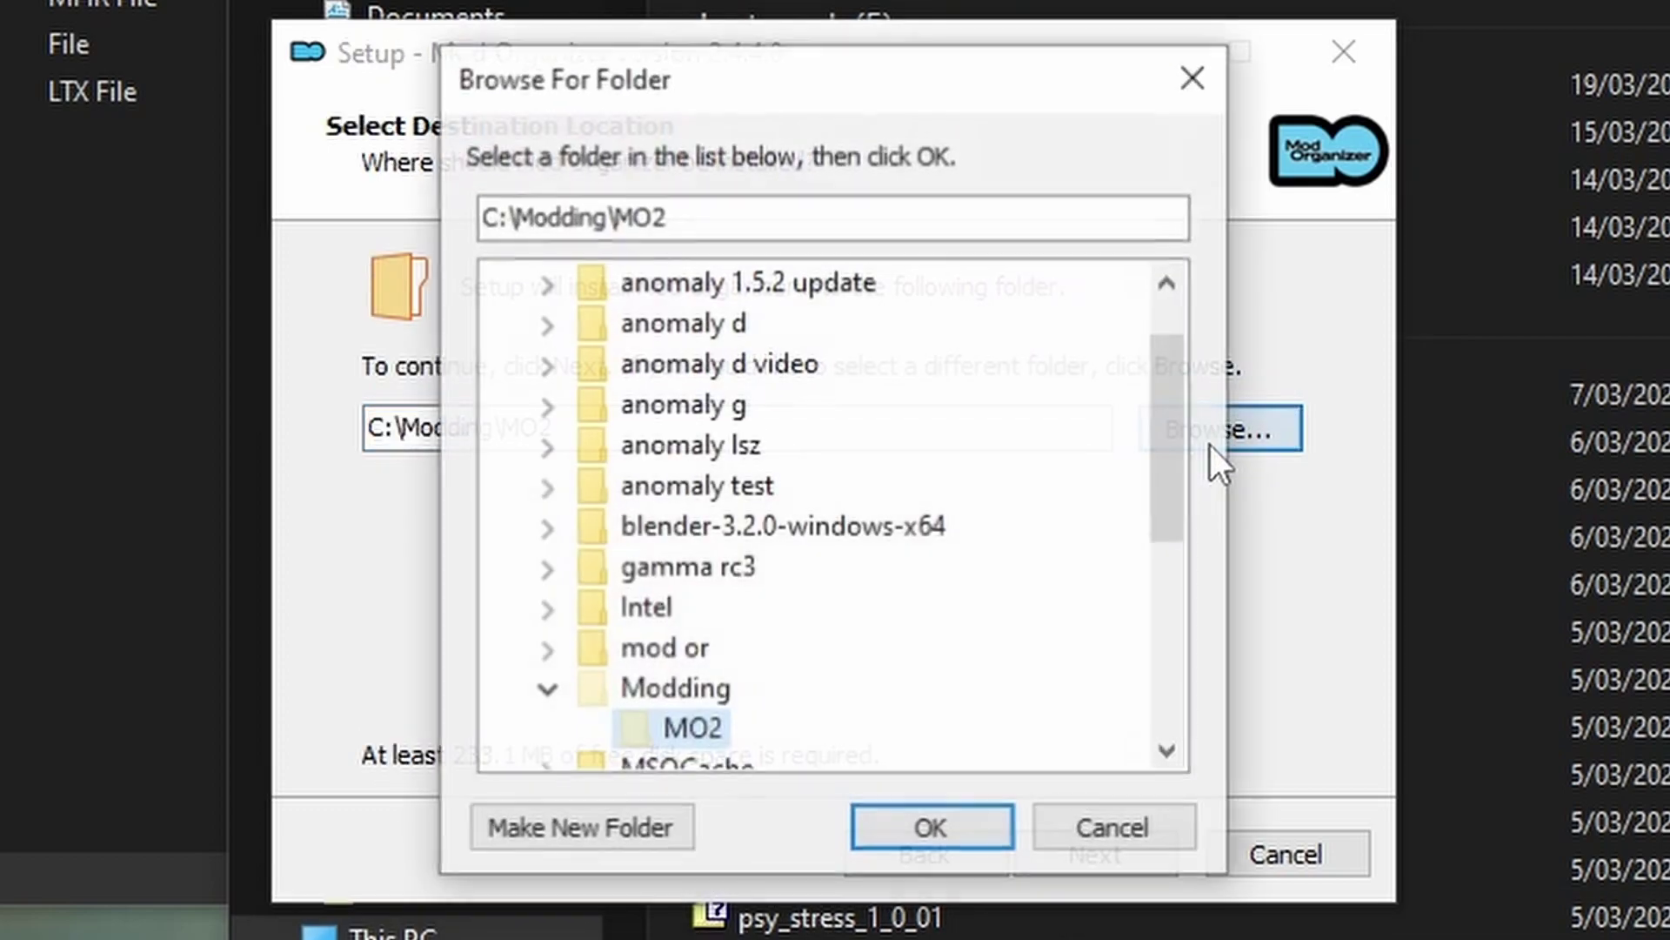
pyautogui.moveTo(1169, 474)
pyautogui.mouseDown()
pyautogui.moveTo(1173, 440)
pyautogui.moveTo(1173, 476)
pyautogui.mouseUp()
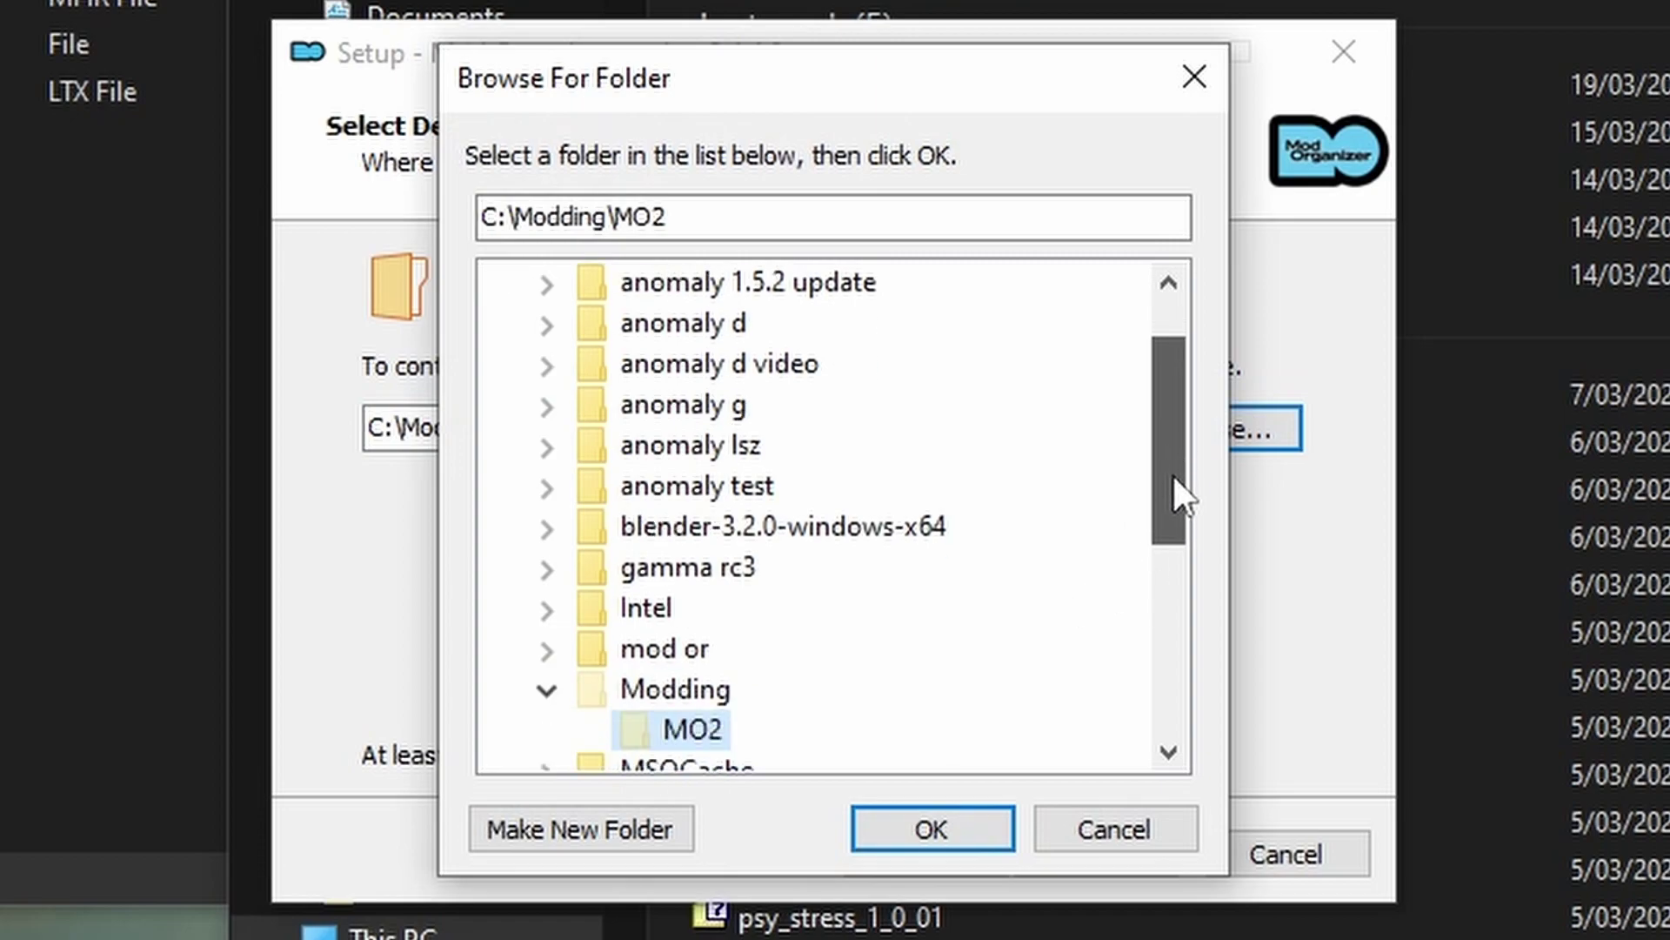
pyautogui.click(764, 496)
pyautogui.click(929, 823)
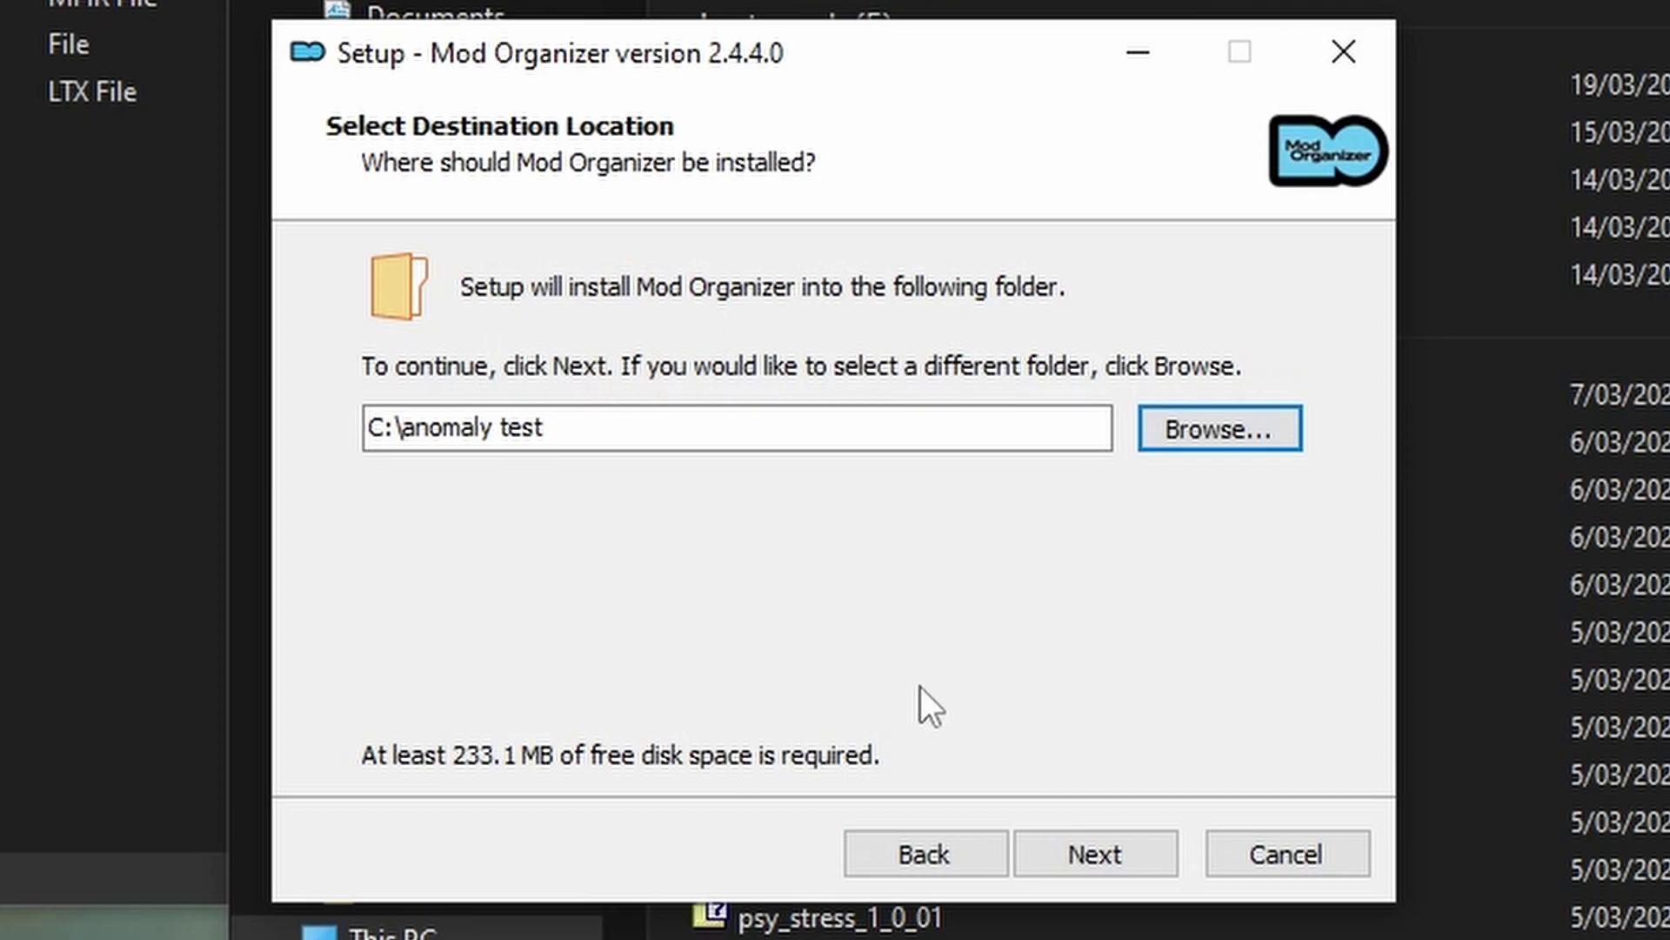
pyautogui.click(579, 428)
pyautogui.write('\\')
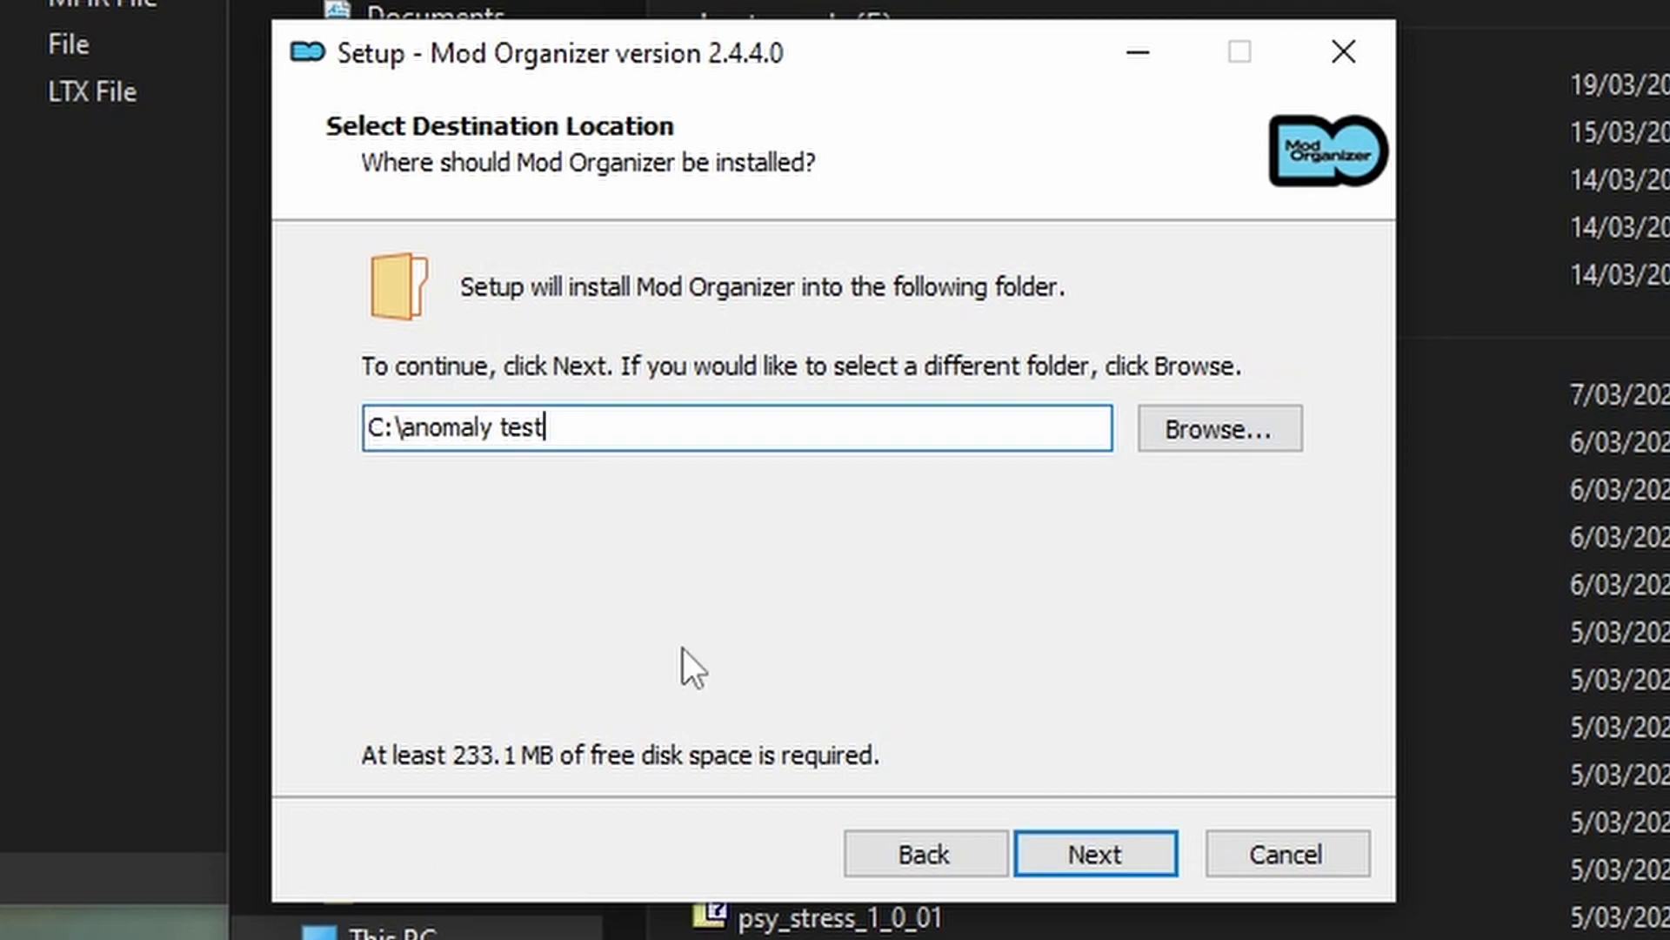
pyautogui.write('modor')
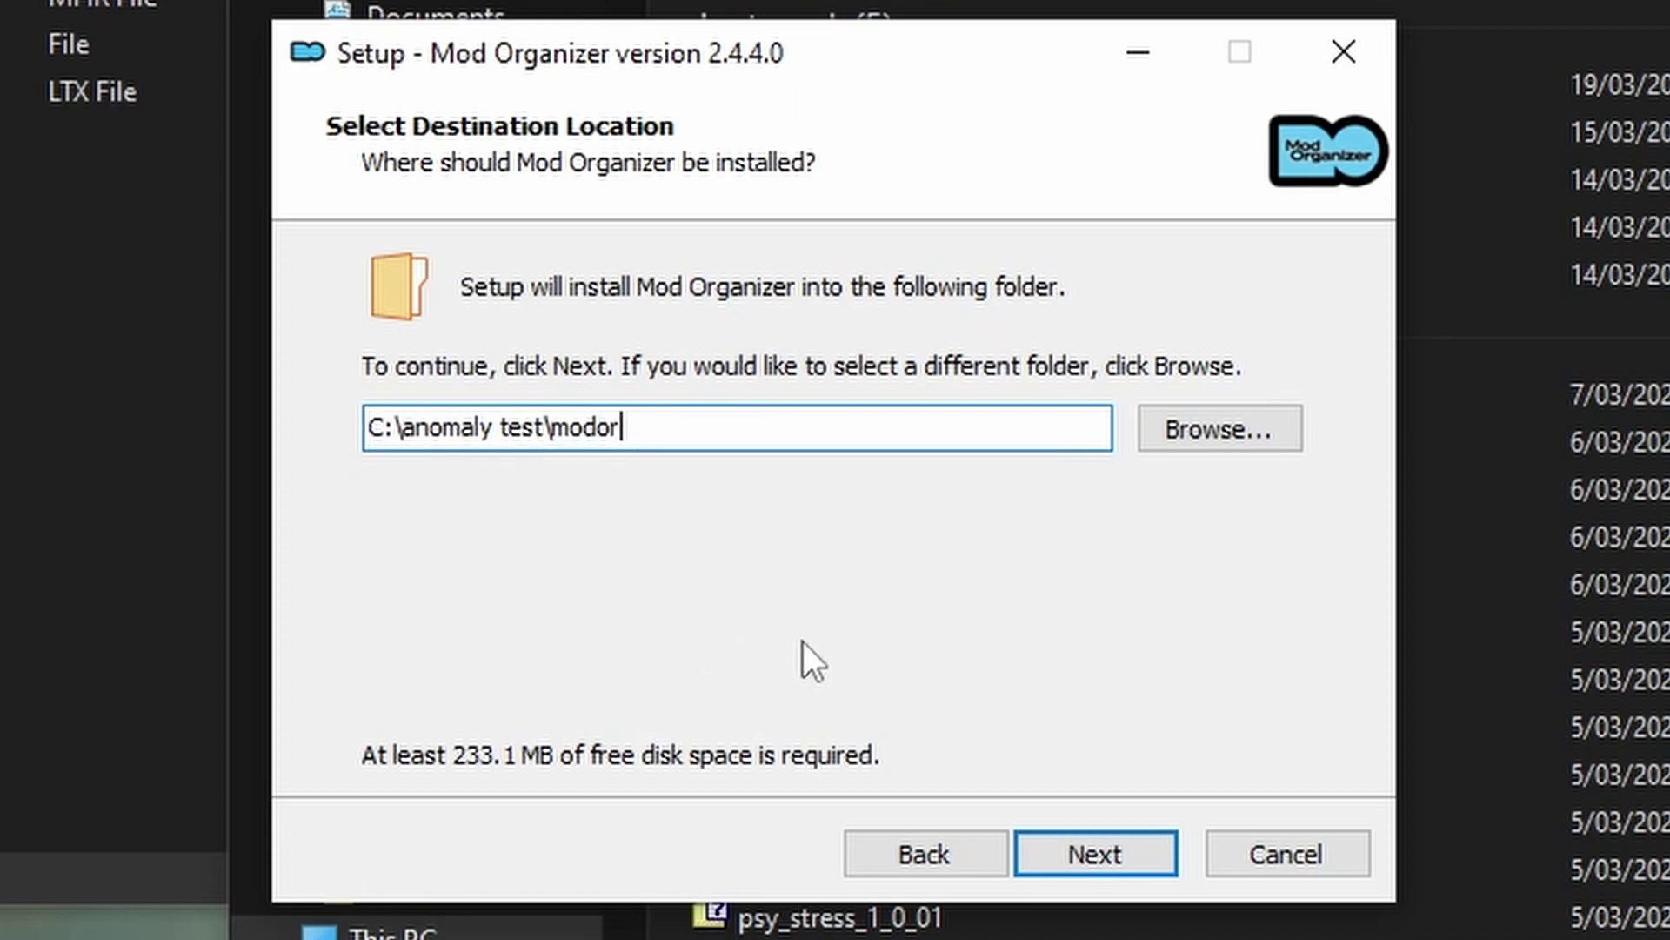
pyautogui.click(1103, 853)
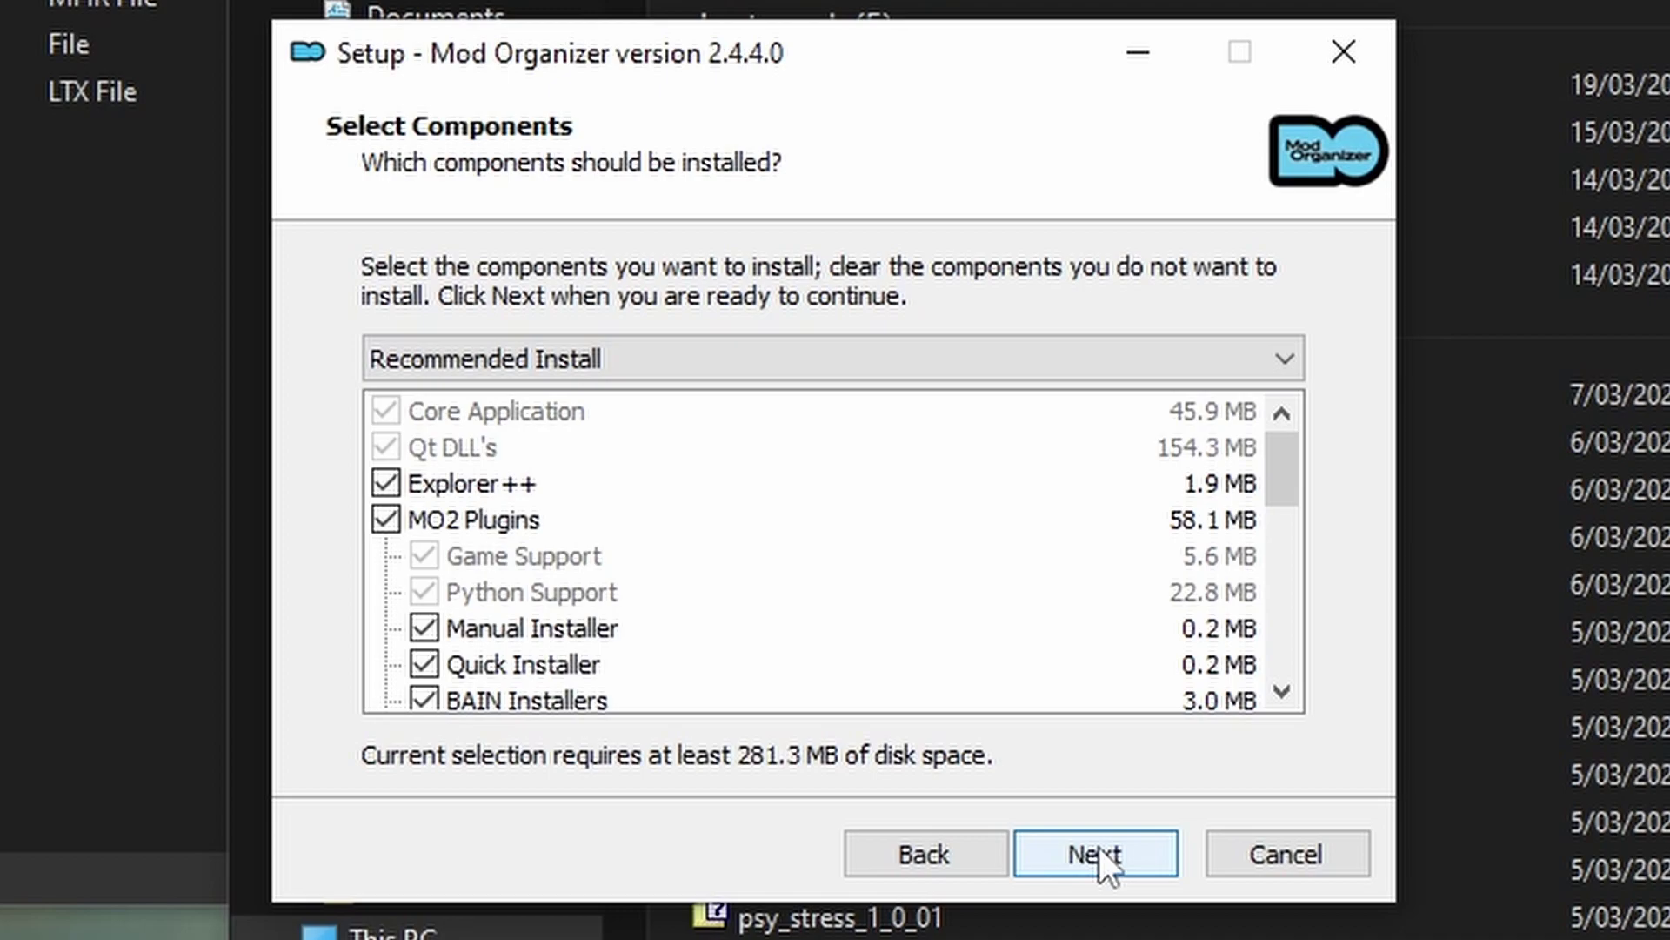
# Step: Keep recommended components and default Start menu folder, skip the desktop shortcut, install, and launch
pyautogui.click(1099, 853)
pyautogui.click(1099, 856)
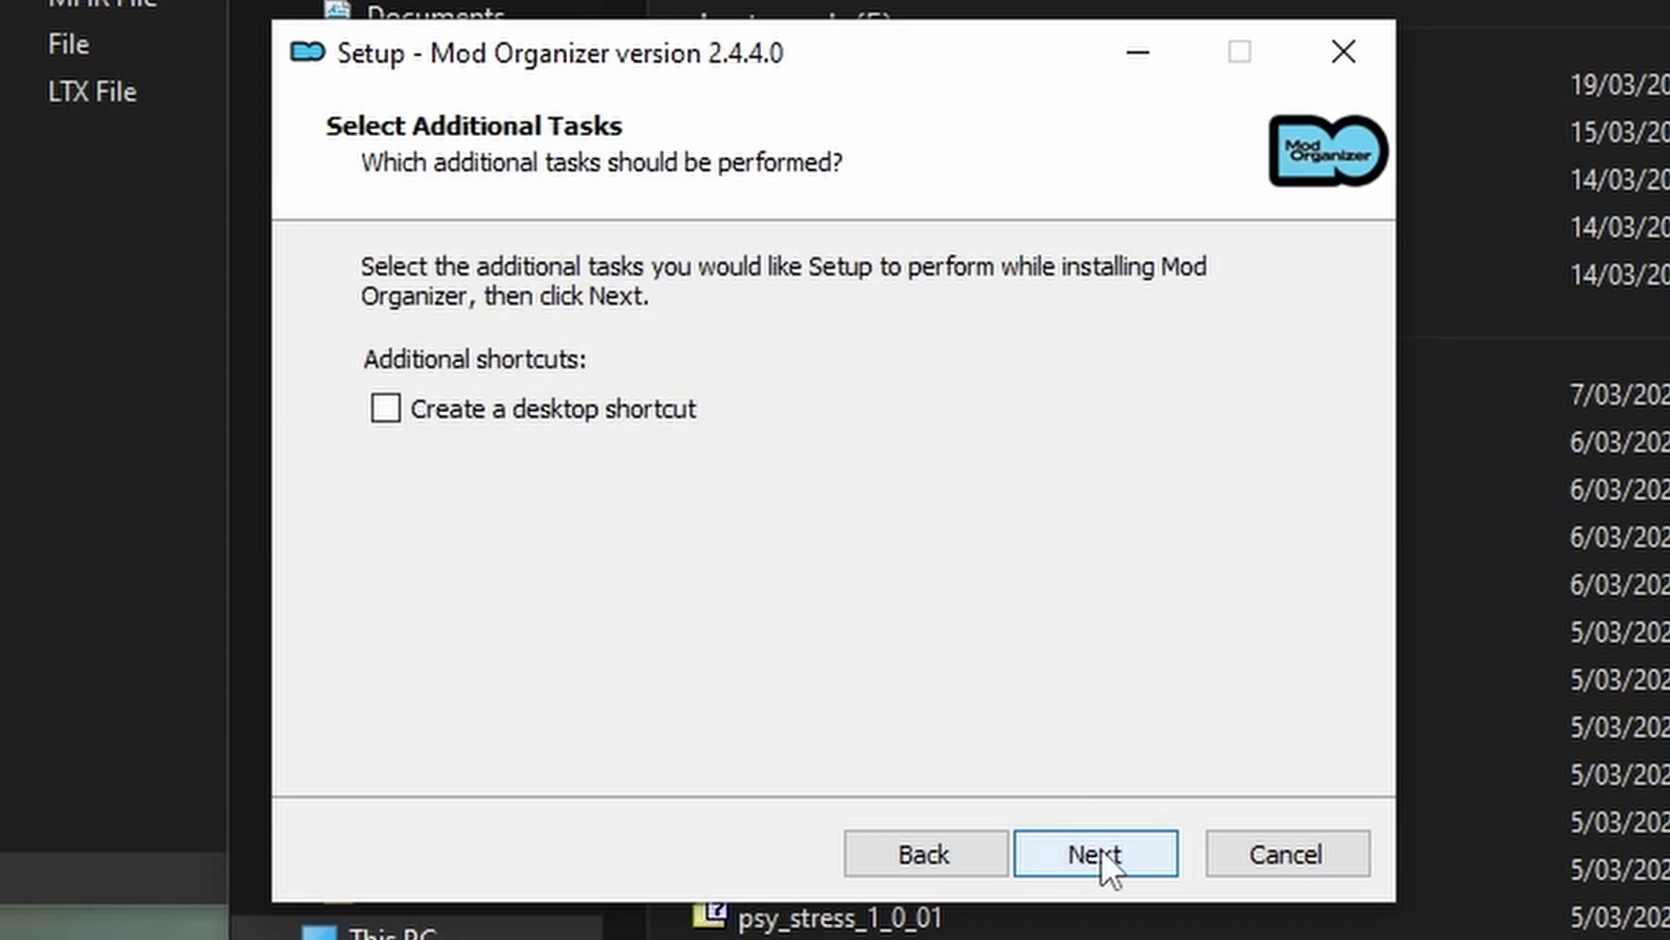
pyautogui.click(1102, 851)
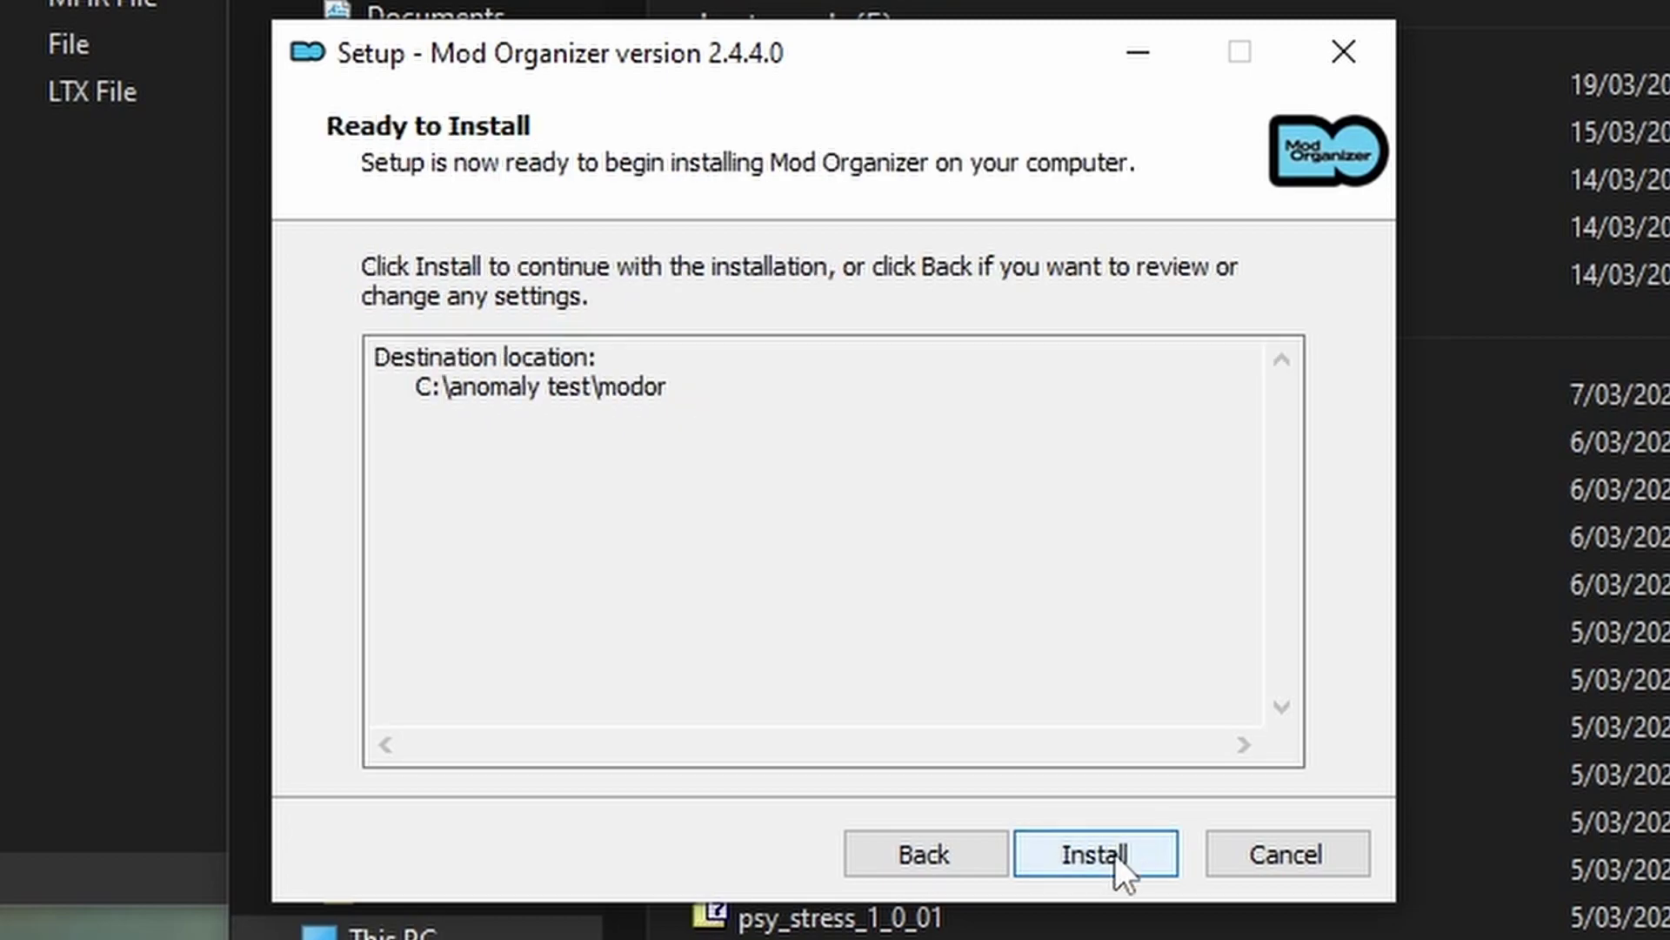
pyautogui.click(1113, 854)
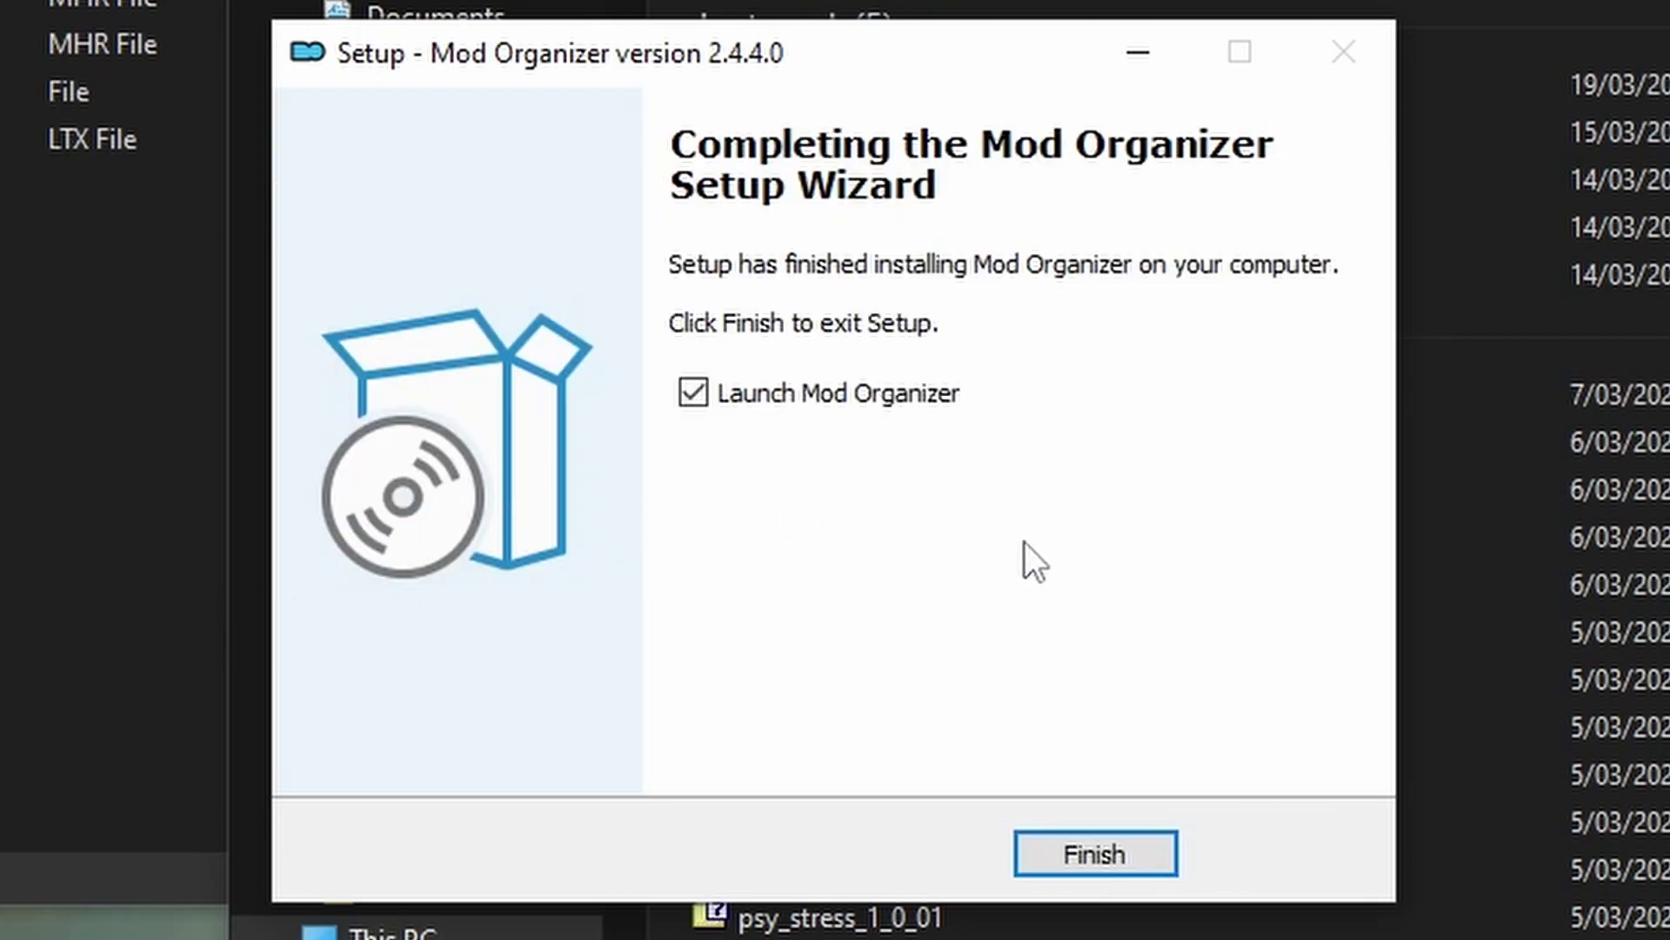
pyautogui.click(1096, 853)
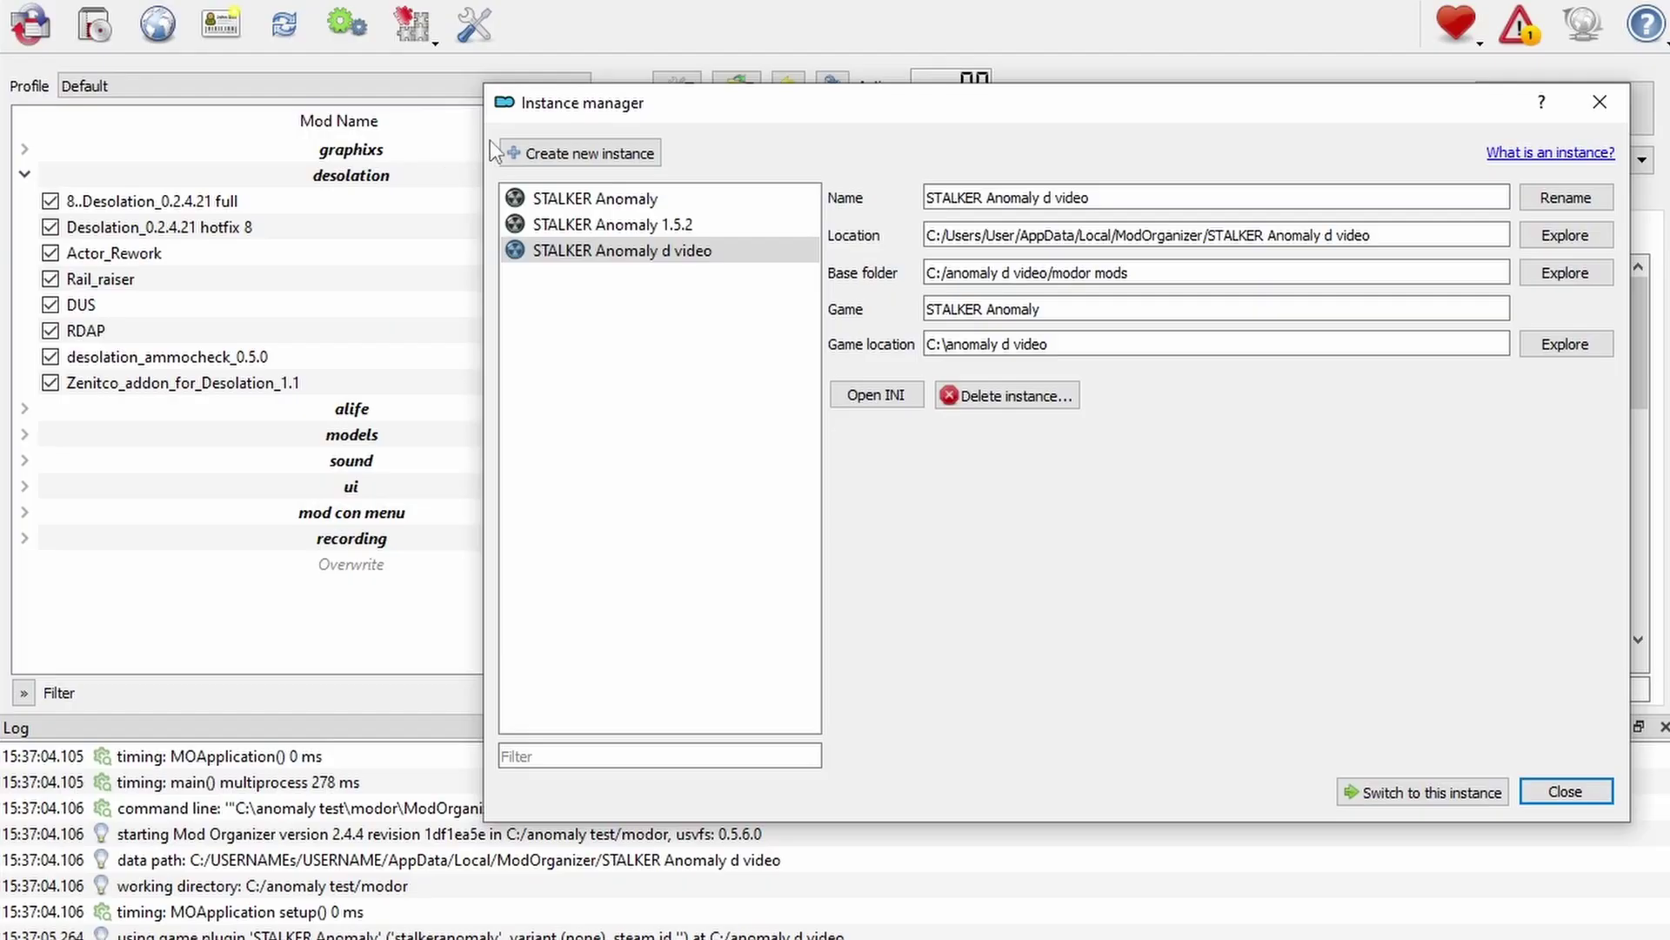
# Step: Start a new portable instance using C:\anomaly test as the game folder
pyautogui.click(575, 155)
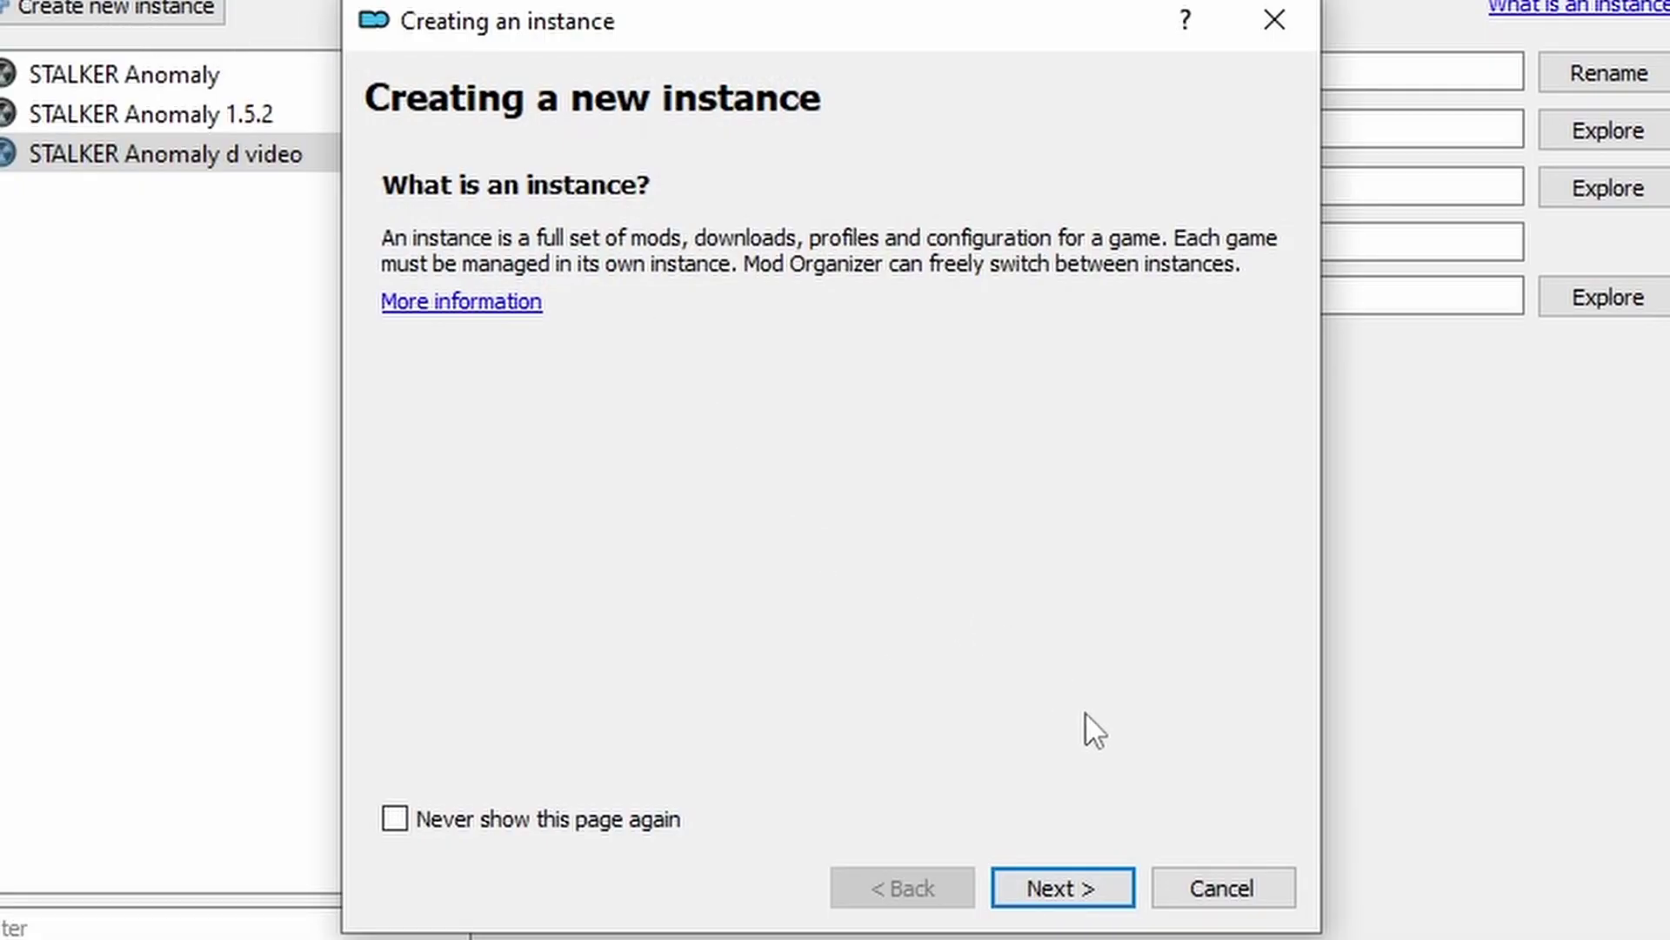
pyautogui.click(1083, 886)
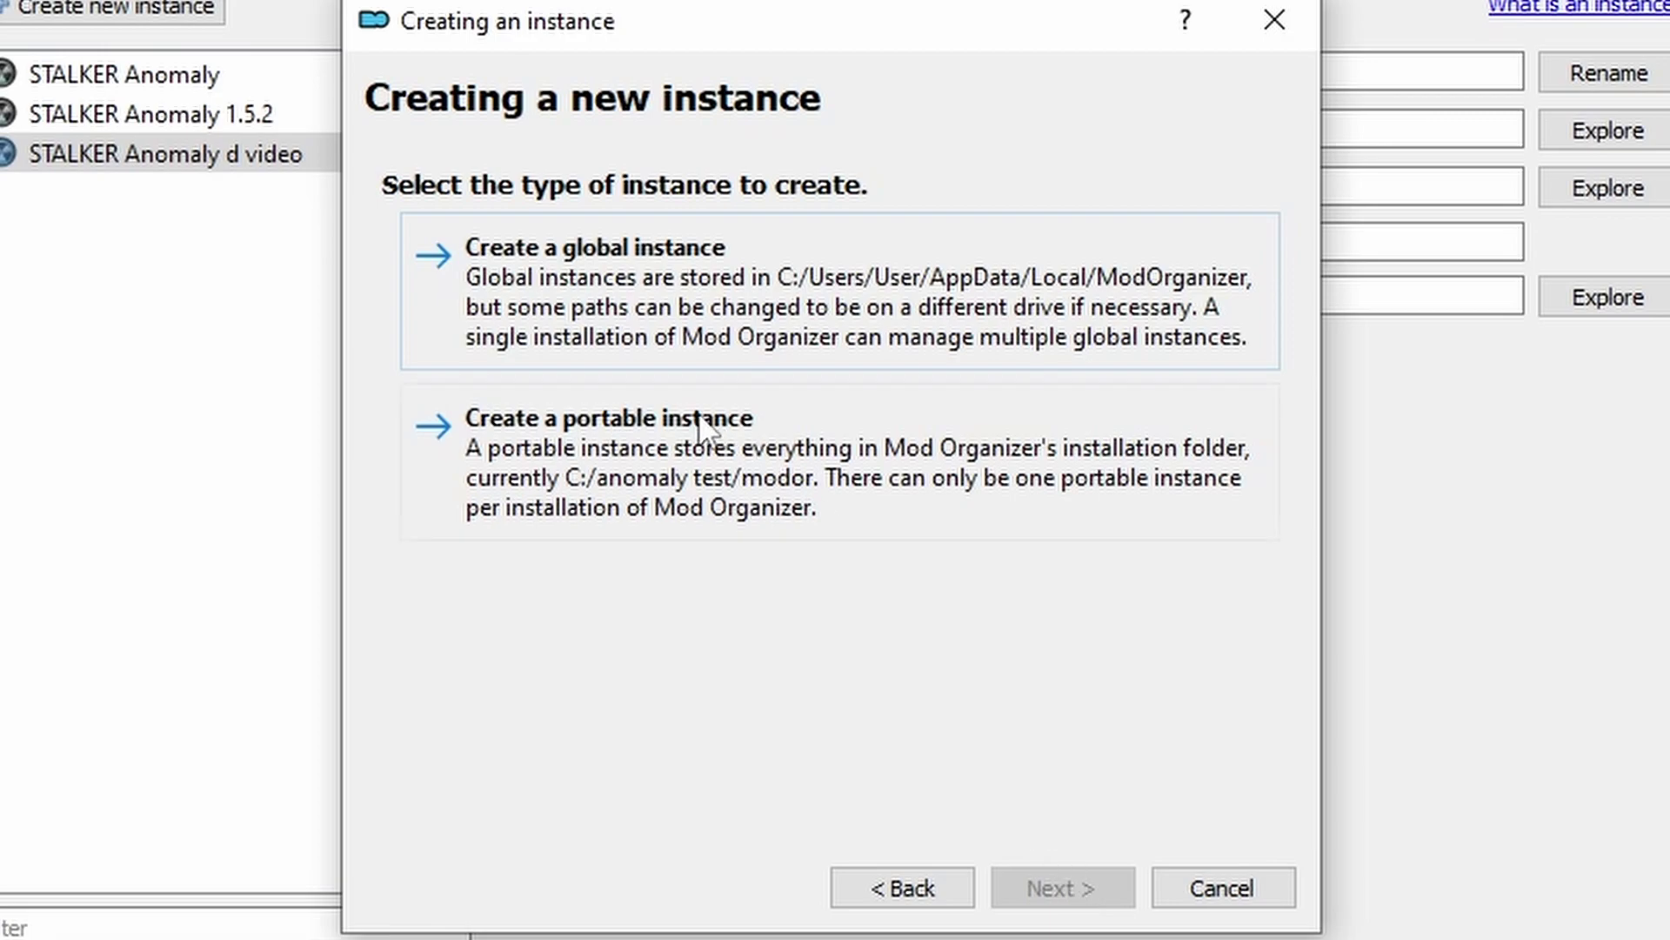
pyautogui.click(699, 490)
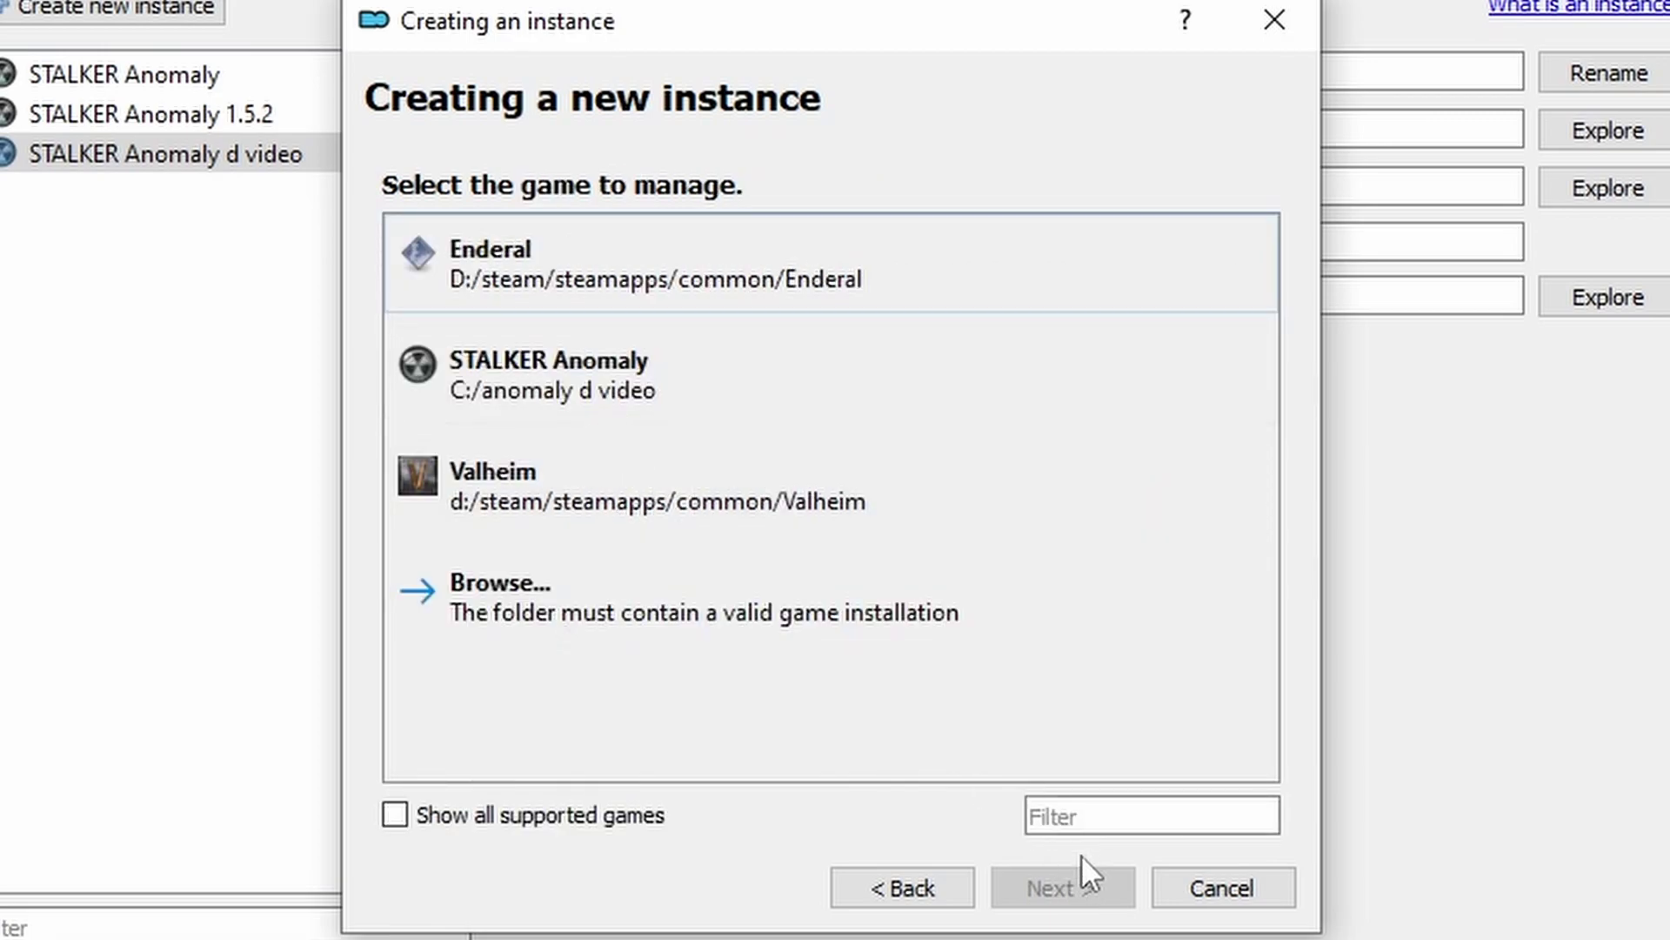
pyautogui.click(559, 615)
pyautogui.doubleClick(717, 409)
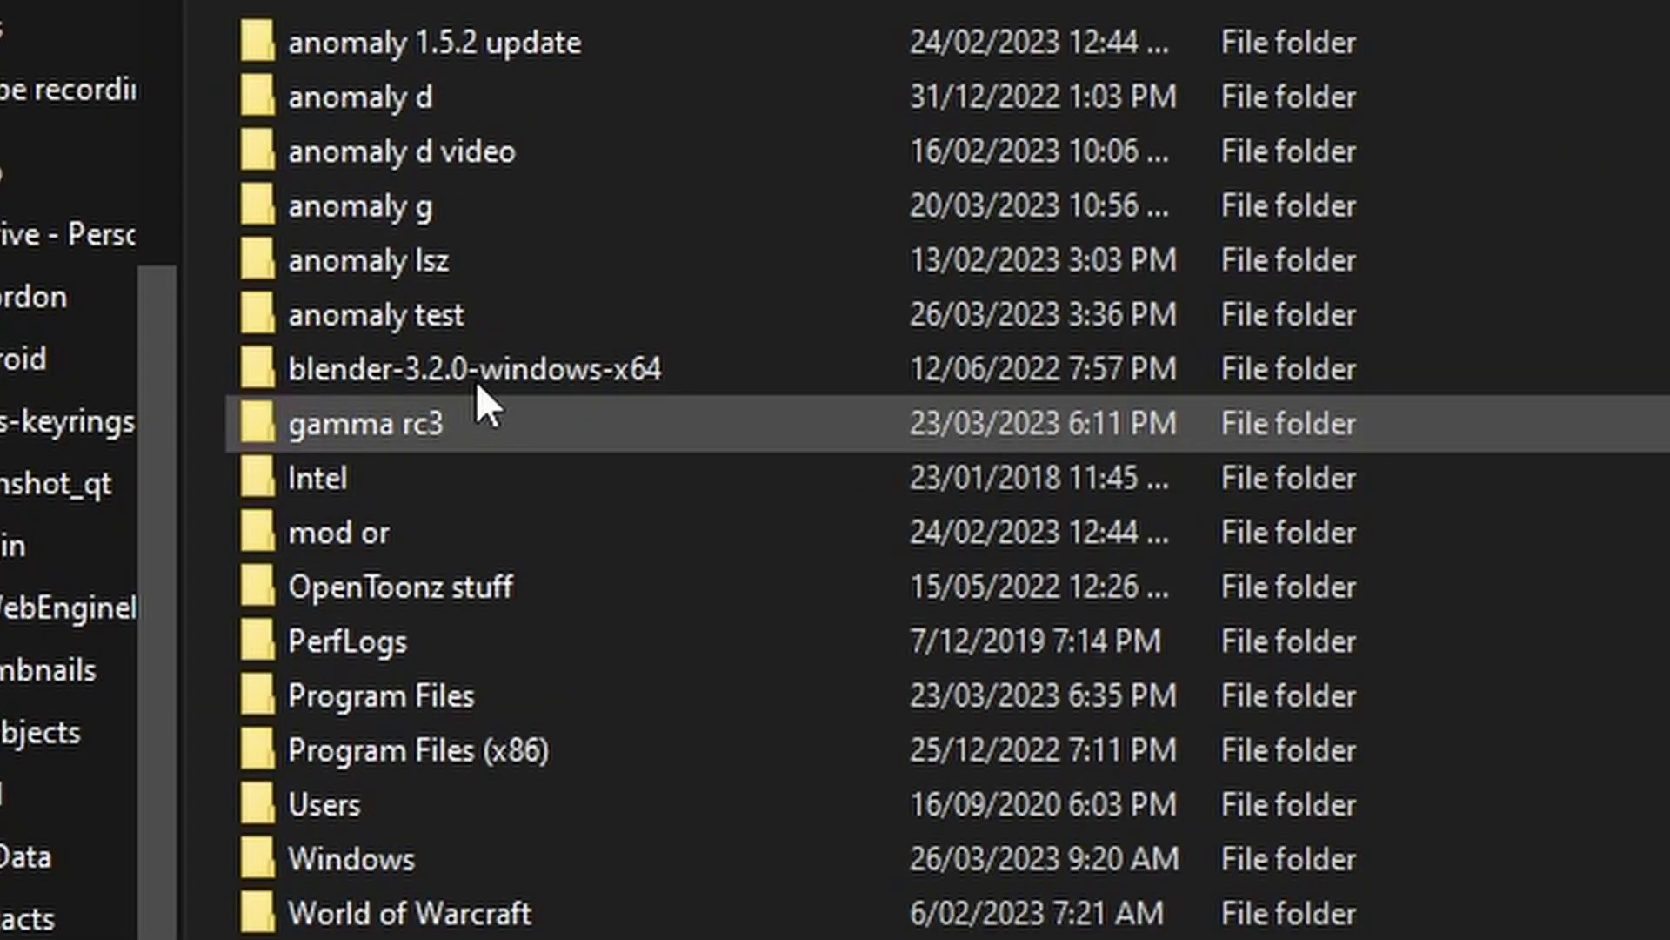
pyautogui.doubleClick(494, 332)
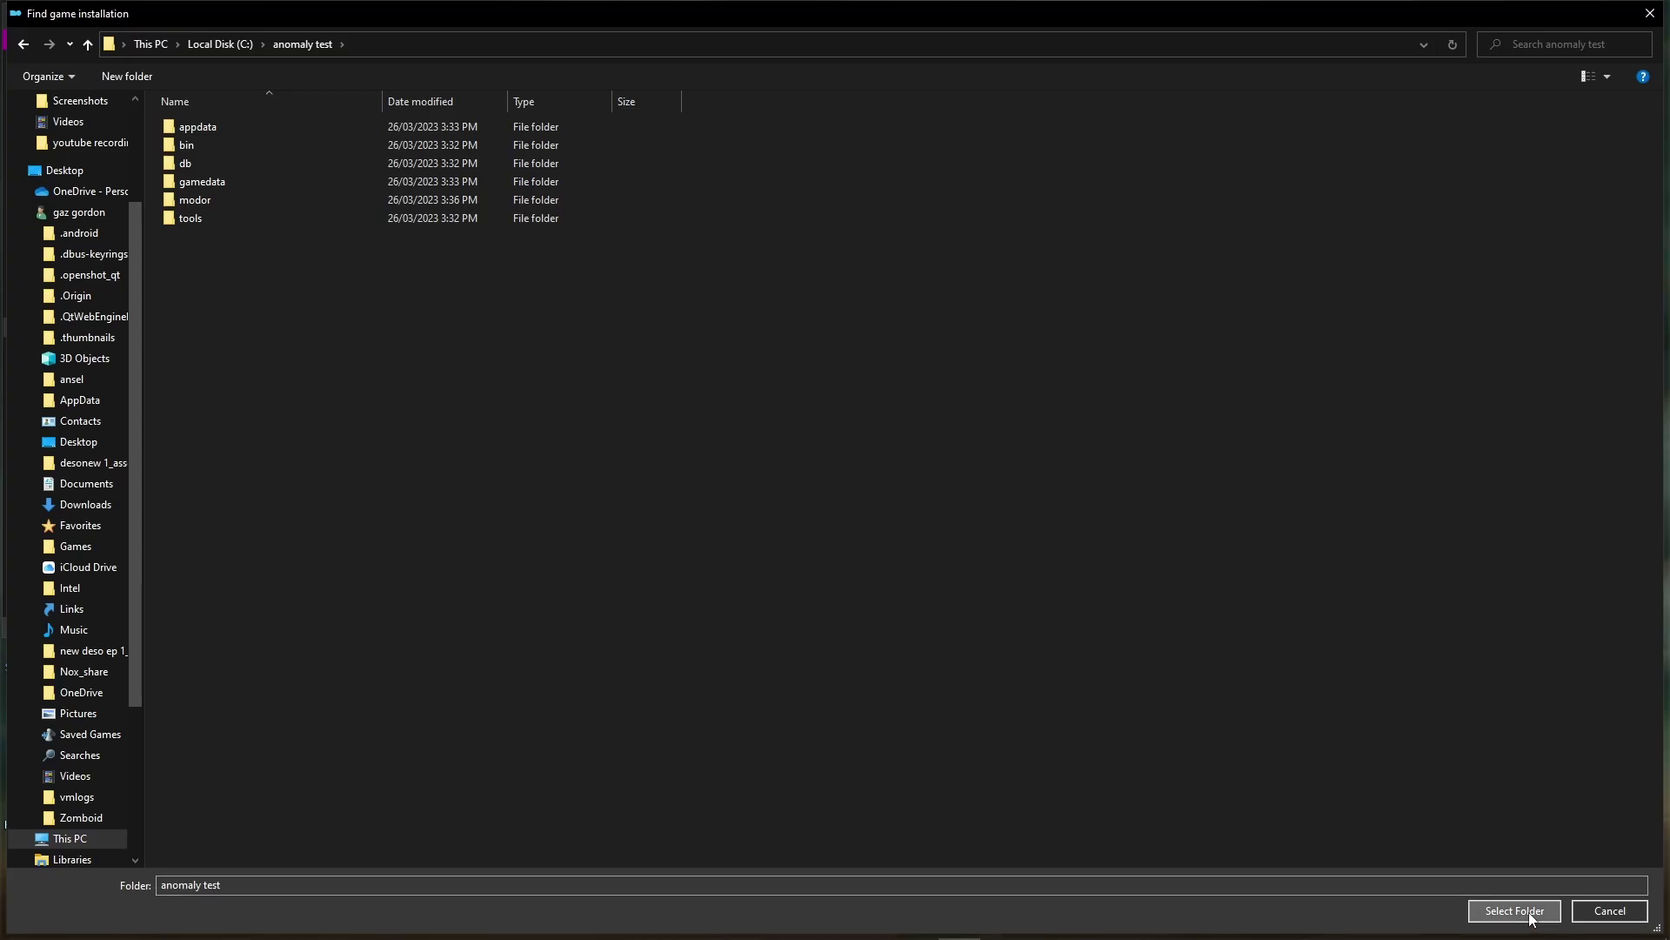
pyautogui.click(1530, 914)
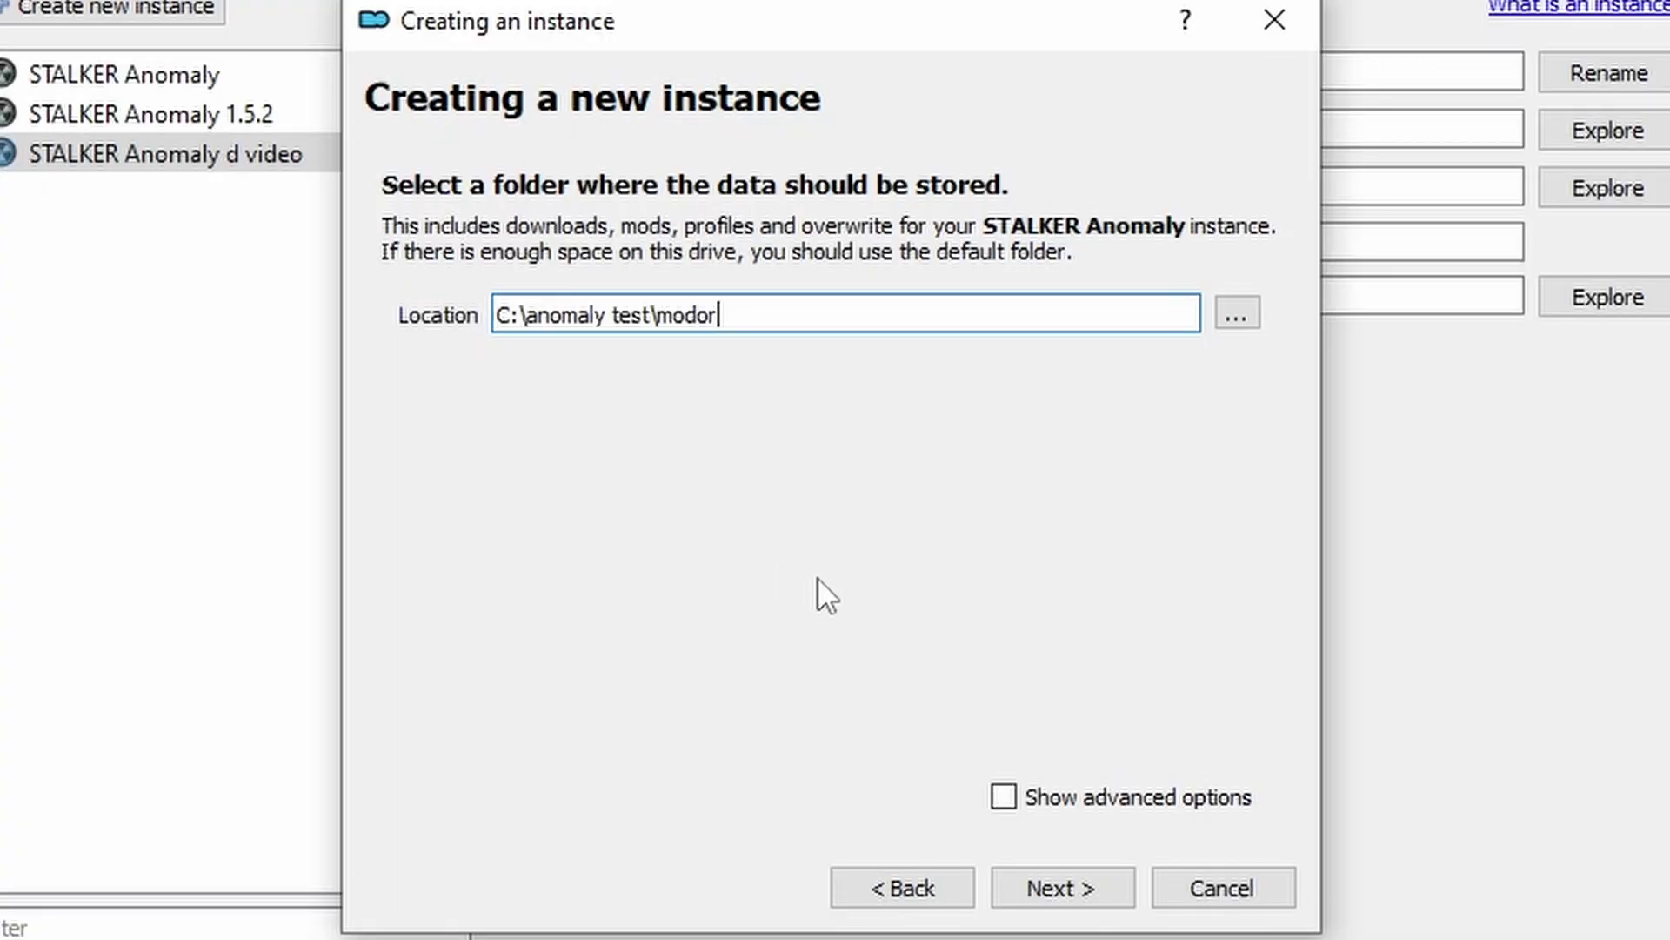
# Step: Accept the modor data folder, skip Nexus linking, and decline nxm link registration
pyautogui.click(1075, 889)
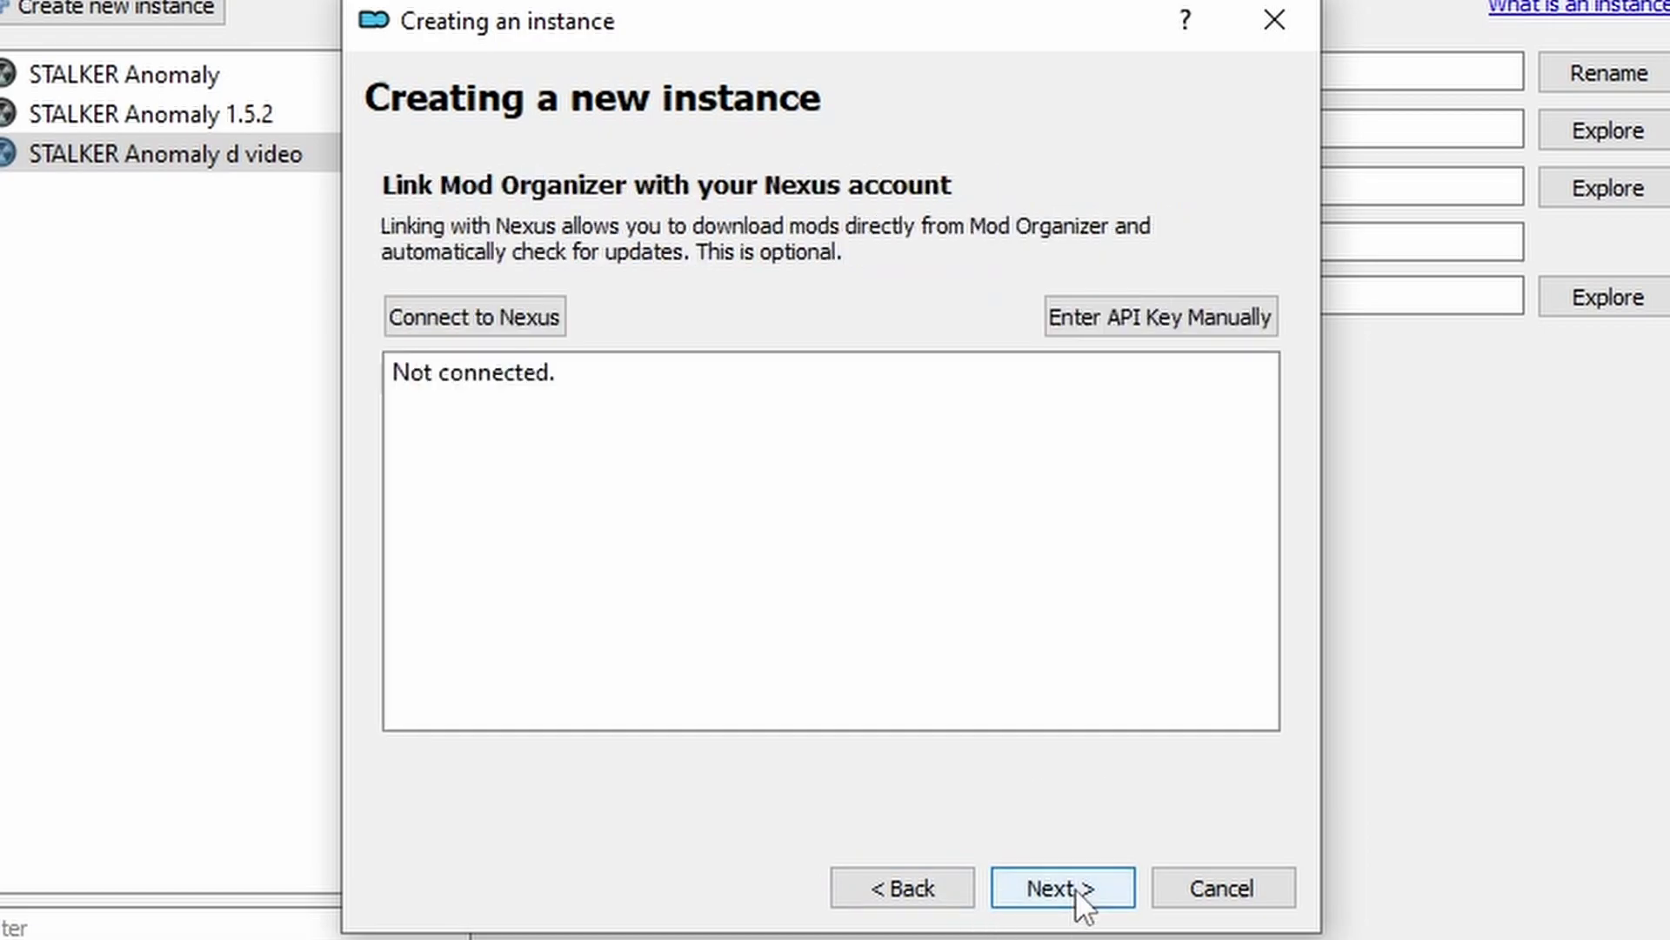
pyautogui.click(1076, 889)
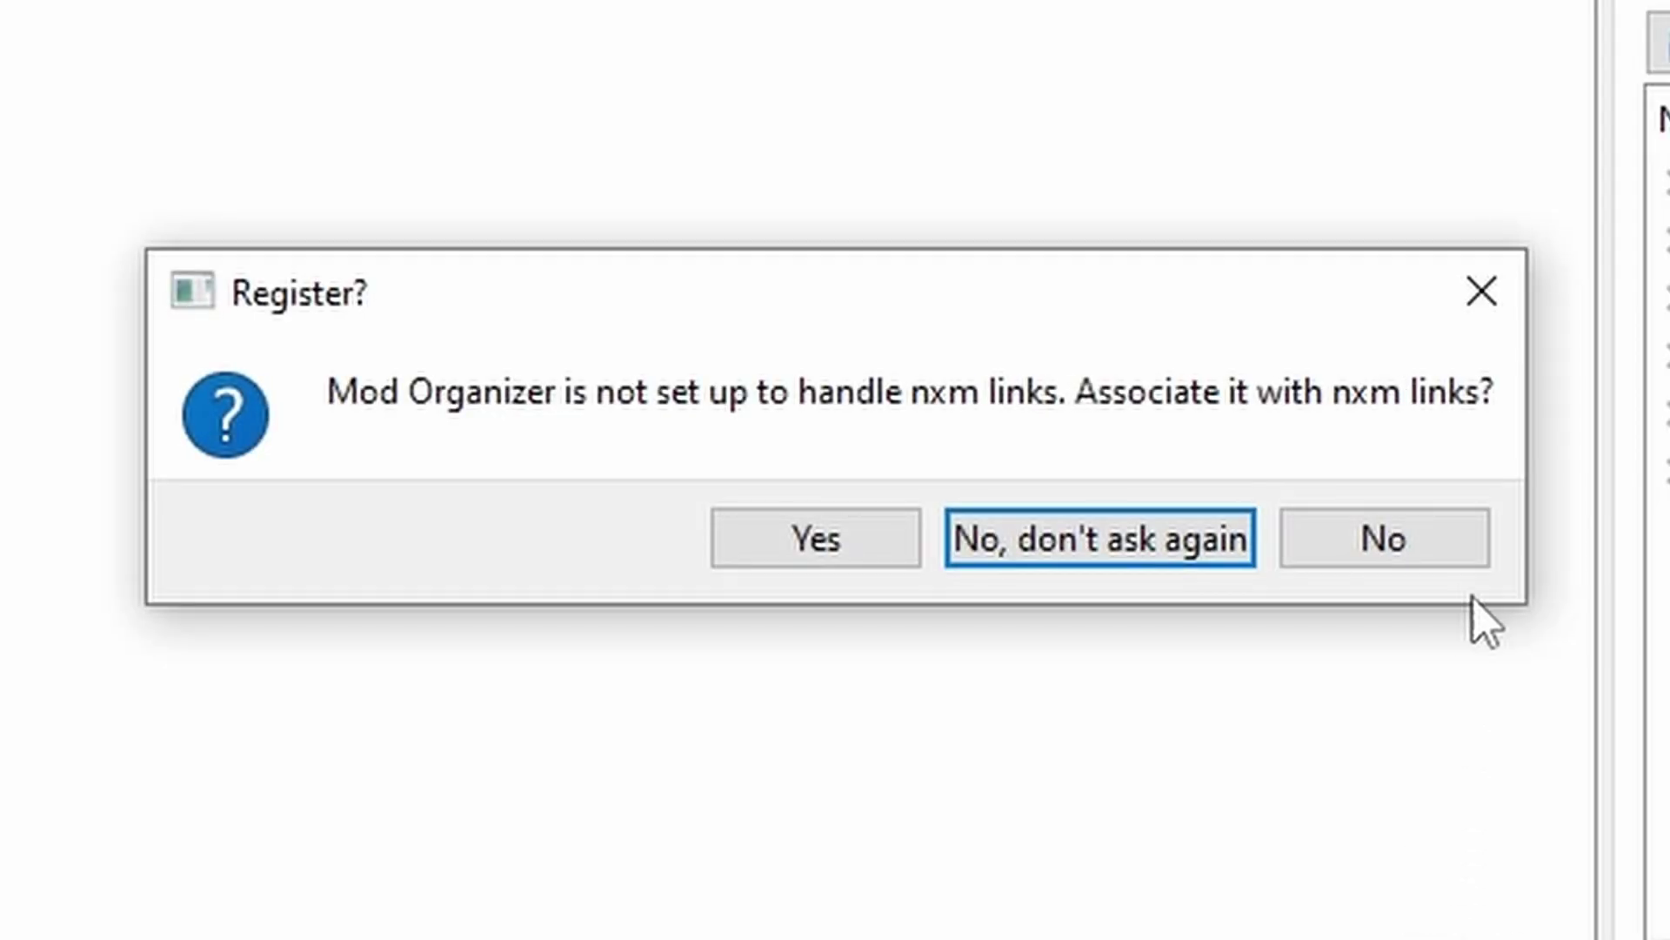
pyautogui.click(1377, 535)
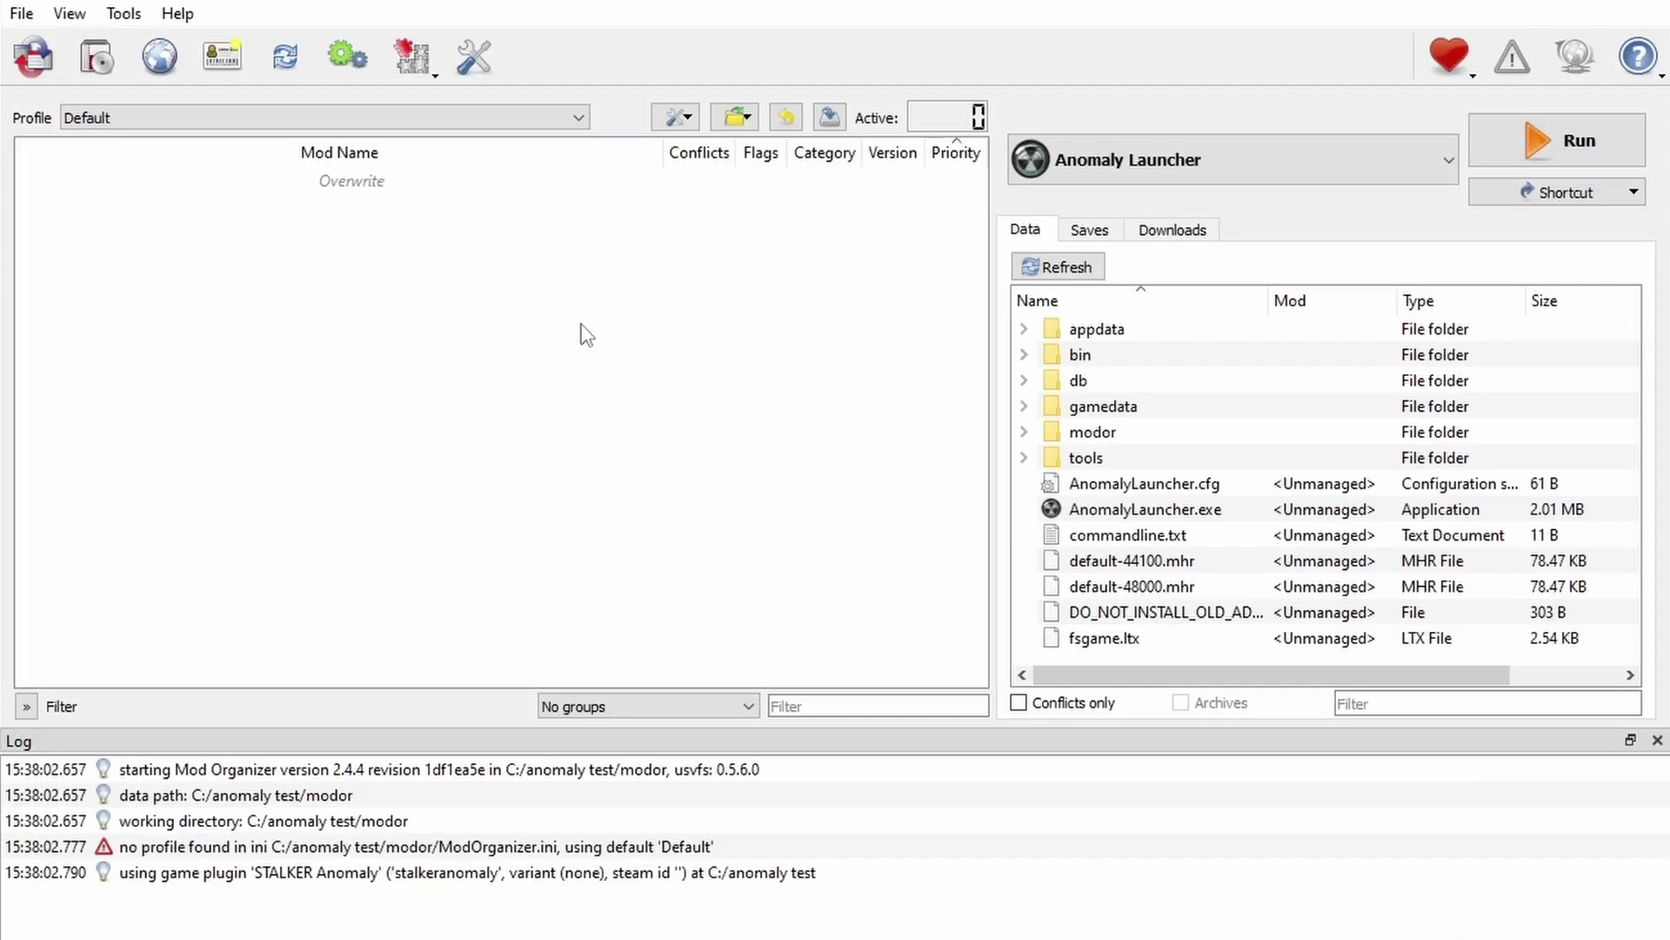
# Step: Manually install the '8..Desolation_0.2.4.21 full' archive, excluding bin and the changes text file
pyautogui.rightClick(338, 310)
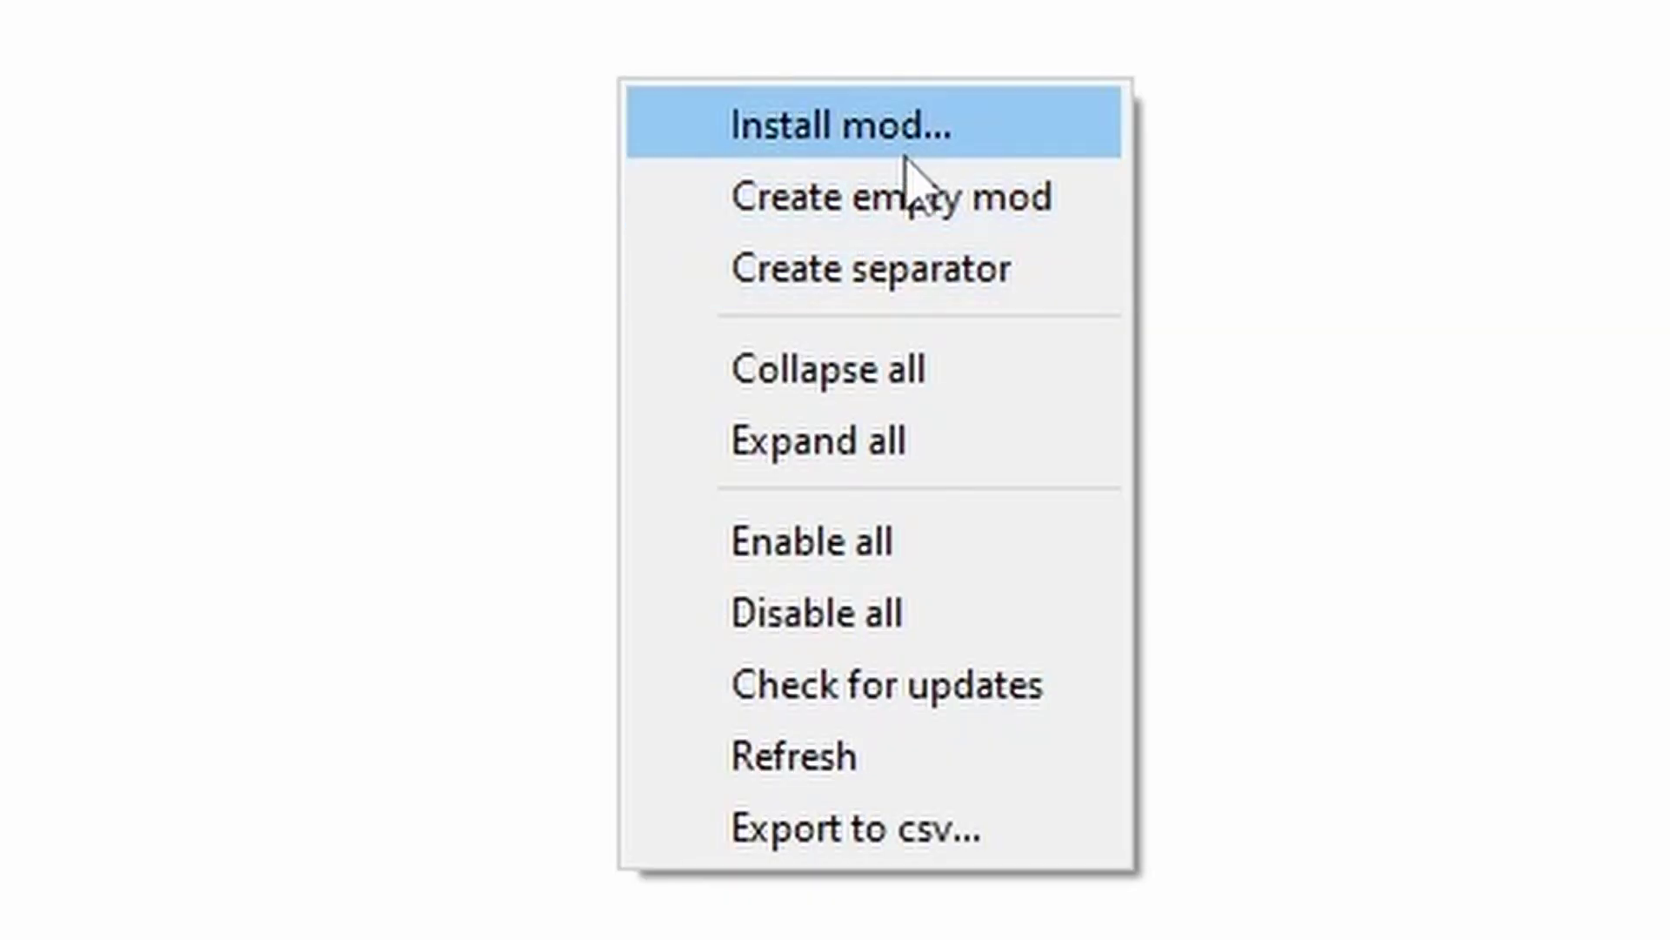
pyautogui.click(888, 135)
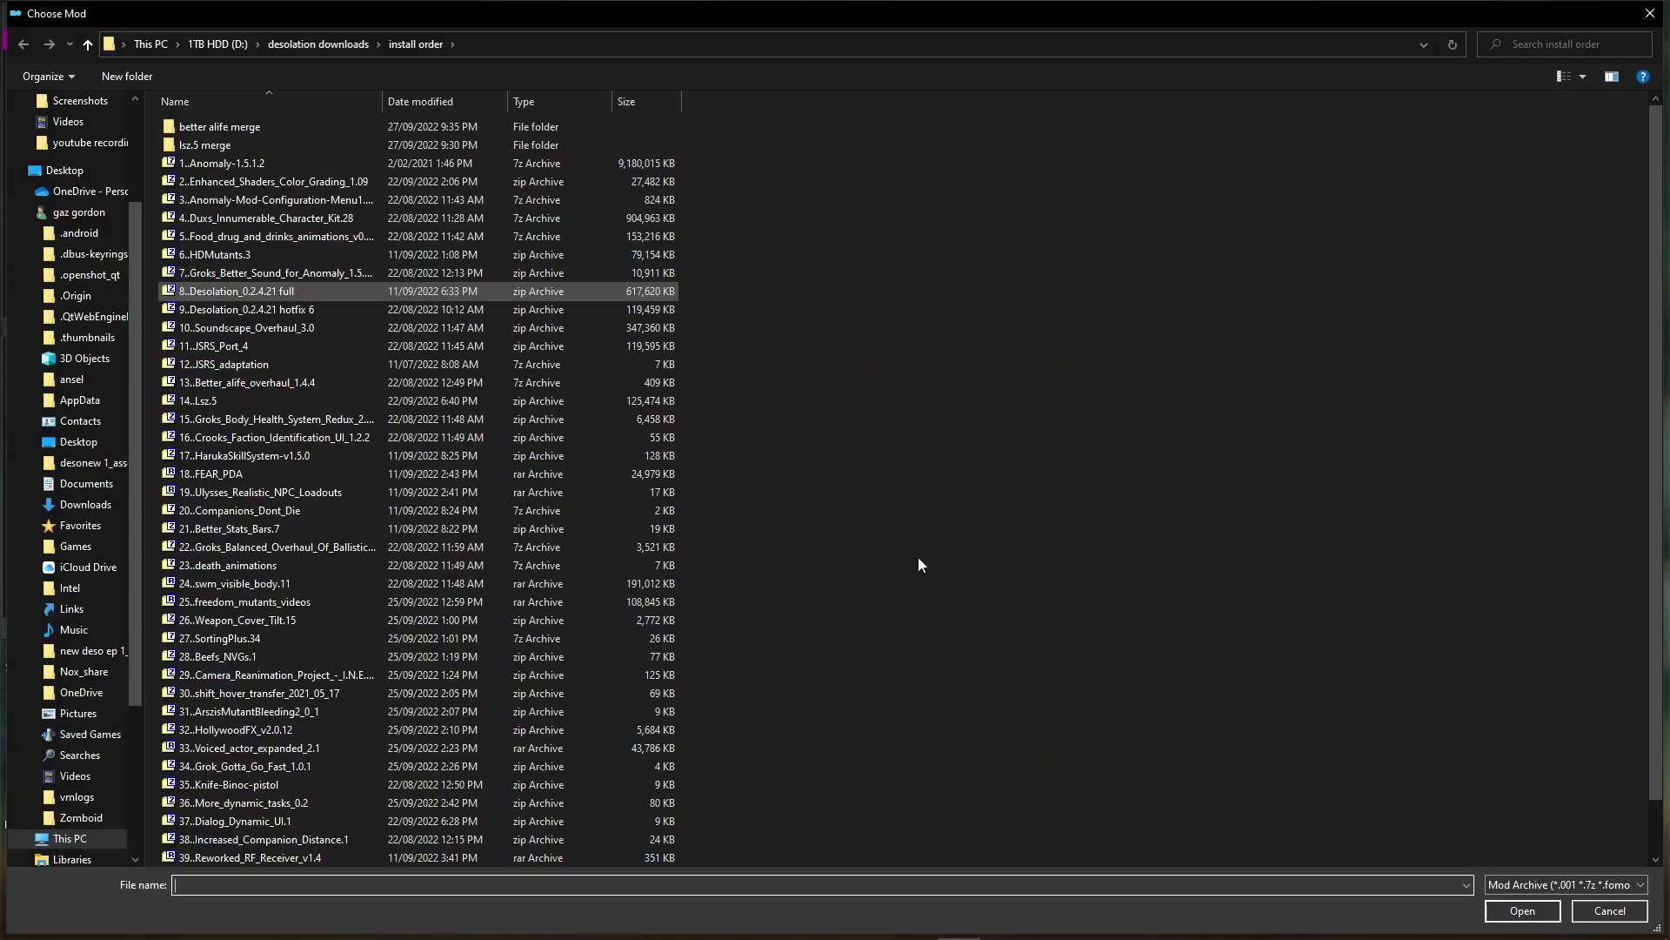
pyautogui.click(713, 483)
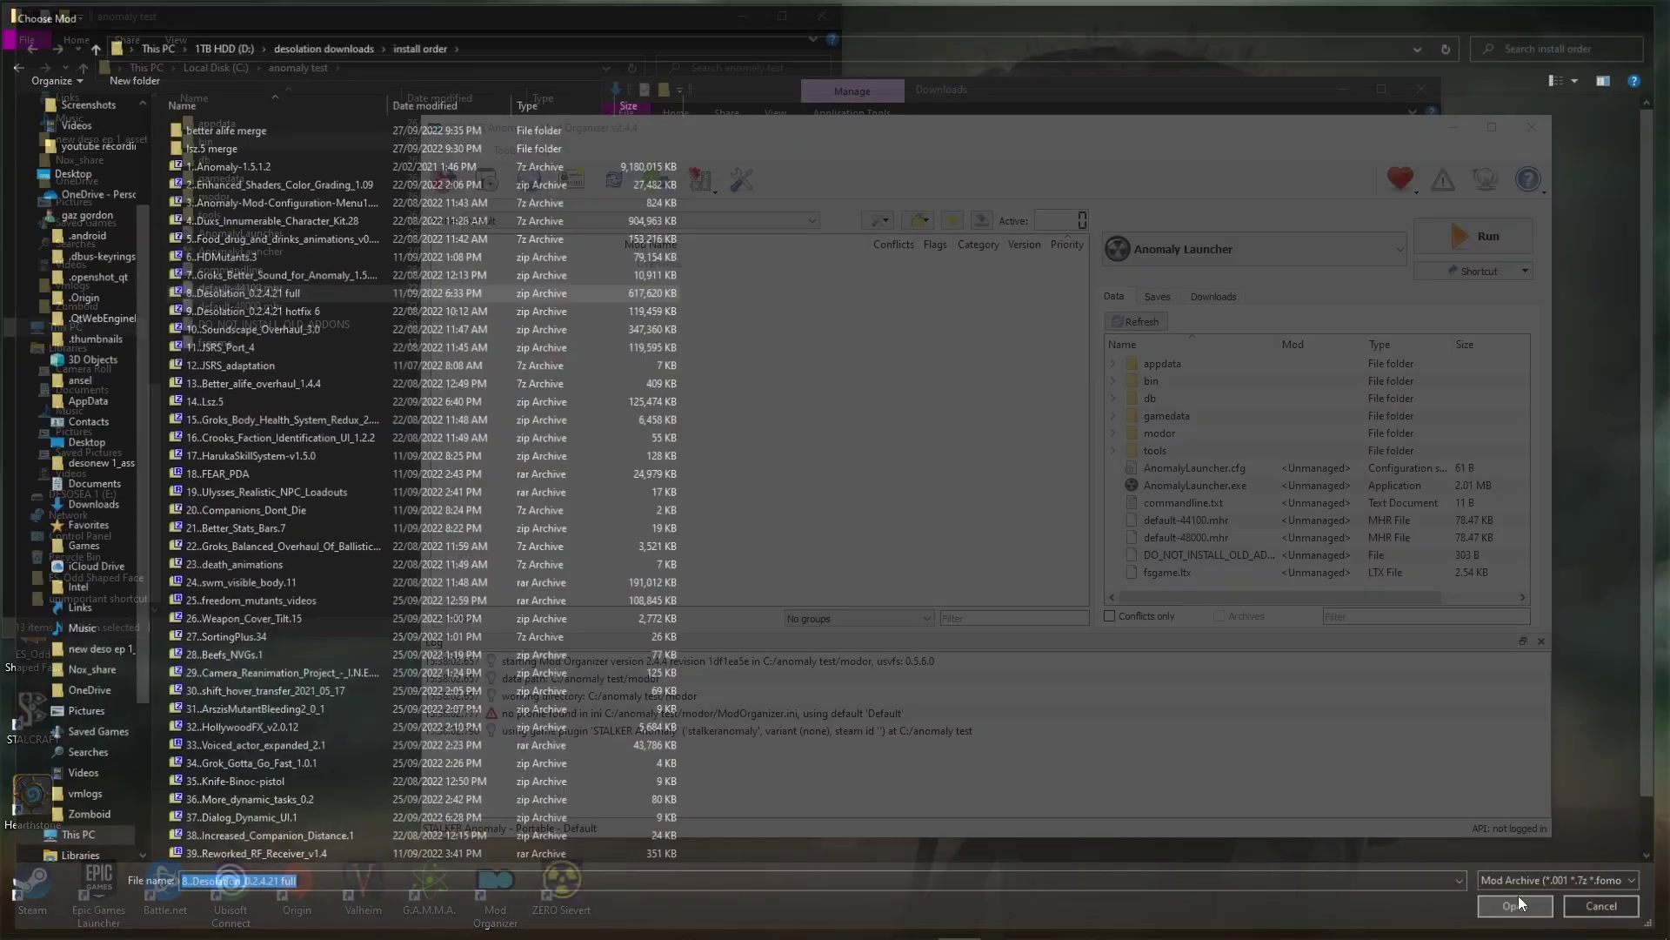
pyautogui.click(1517, 898)
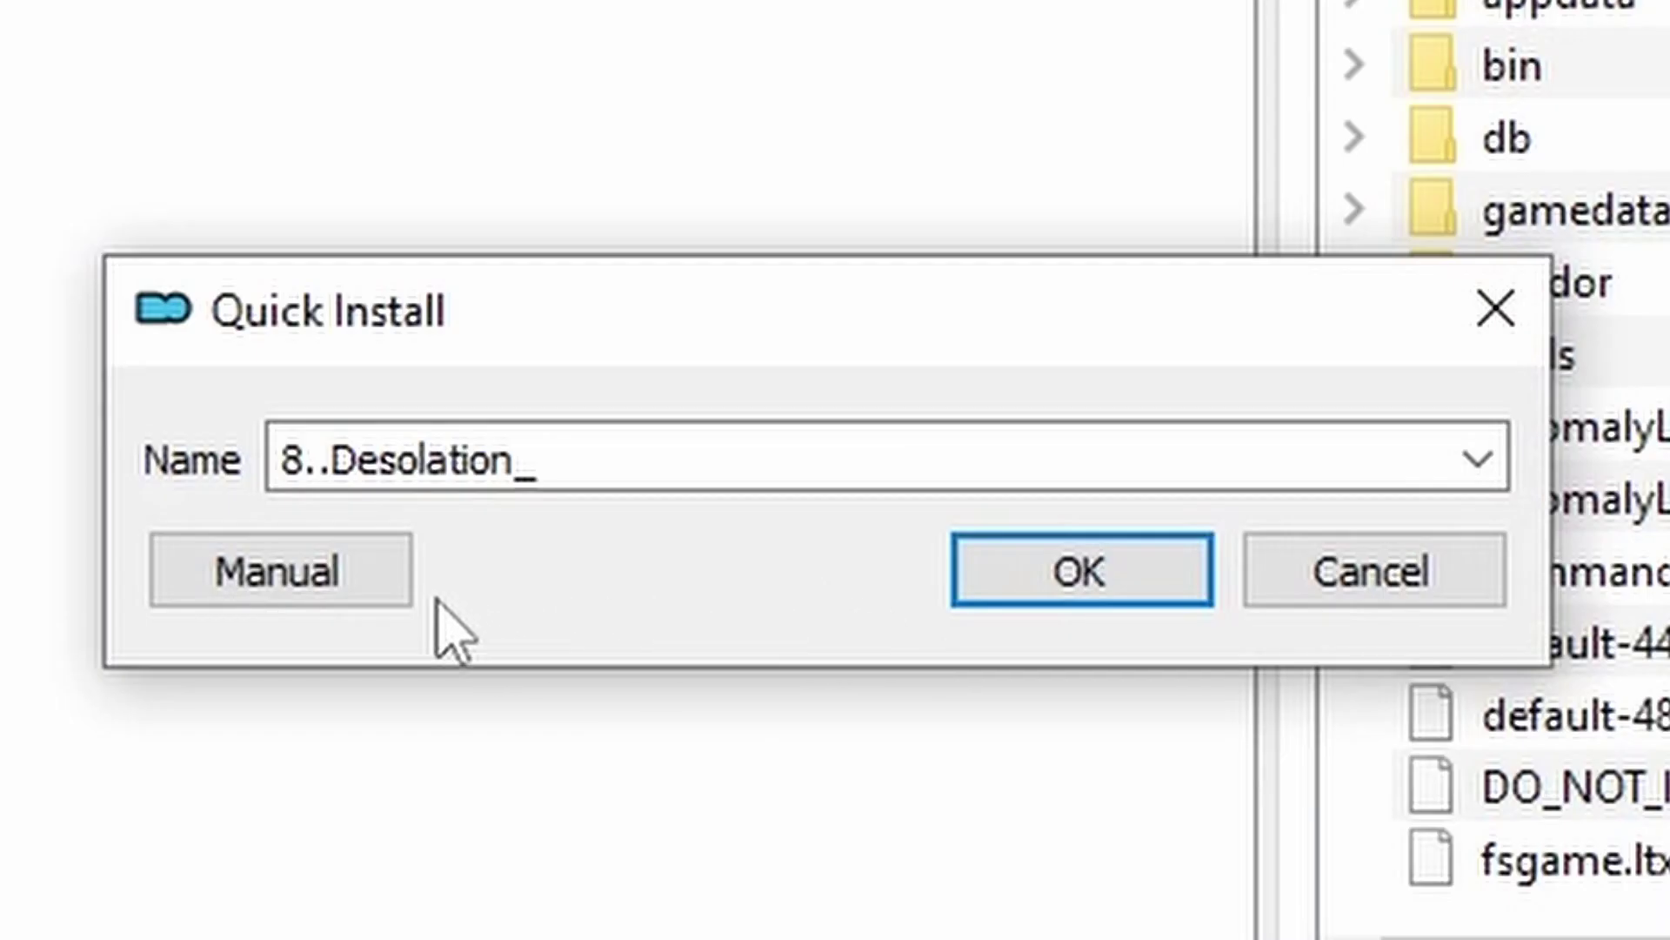
pyautogui.write('0.2.4.21 full')
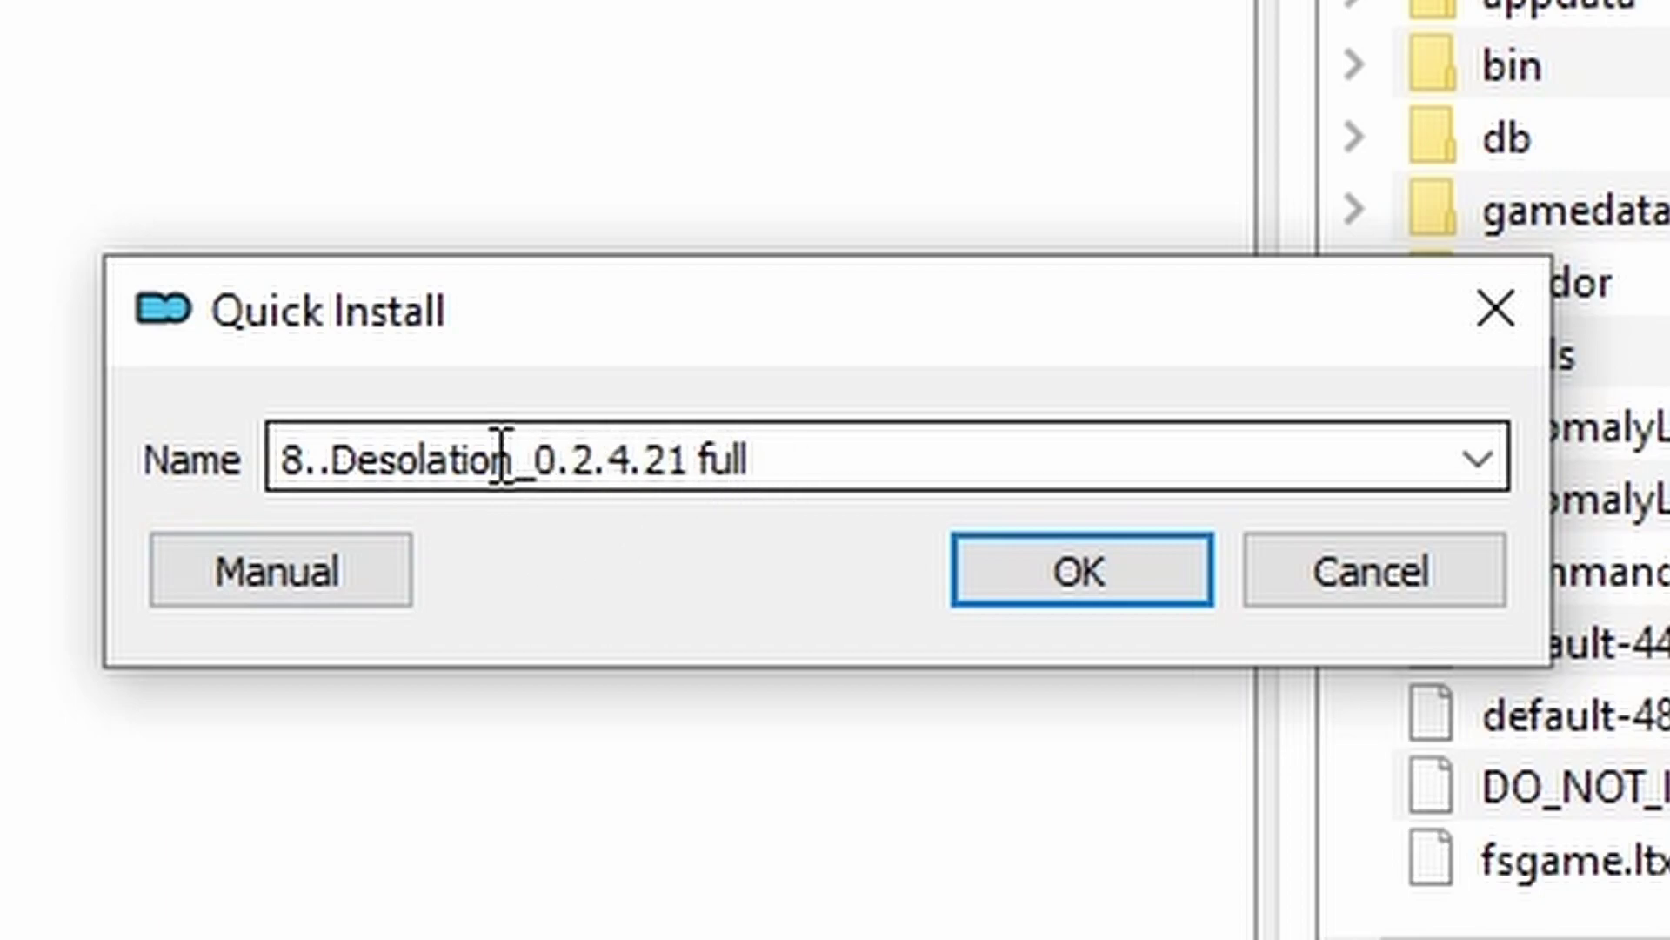
pyautogui.click(268, 578)
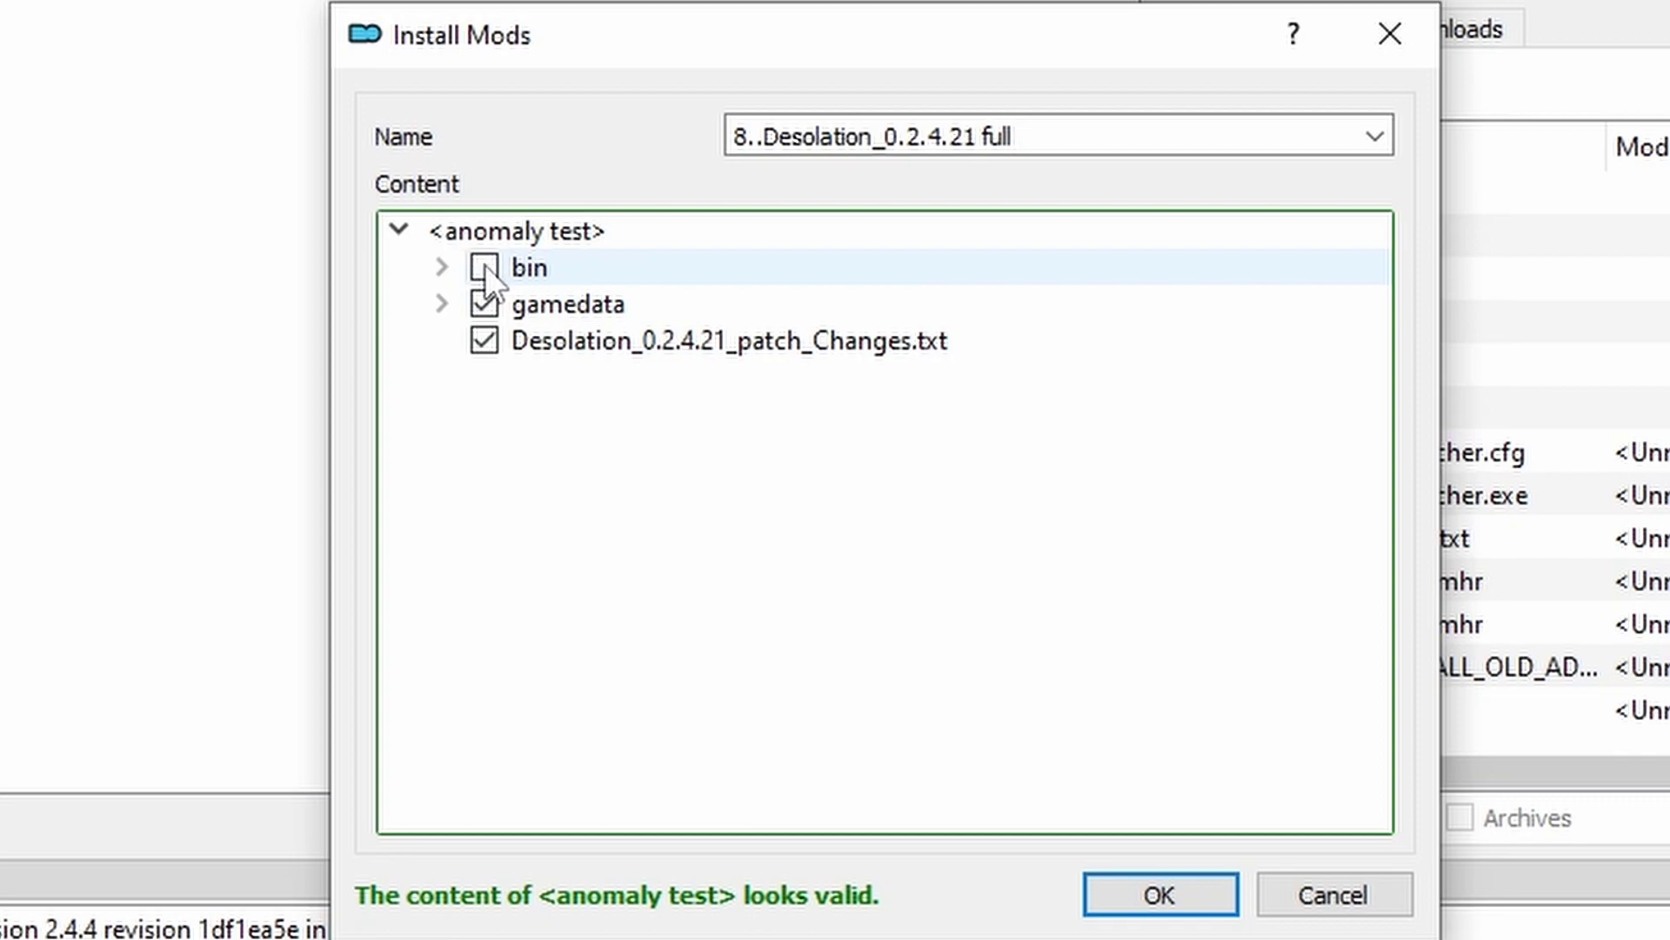
pyautogui.click(485, 341)
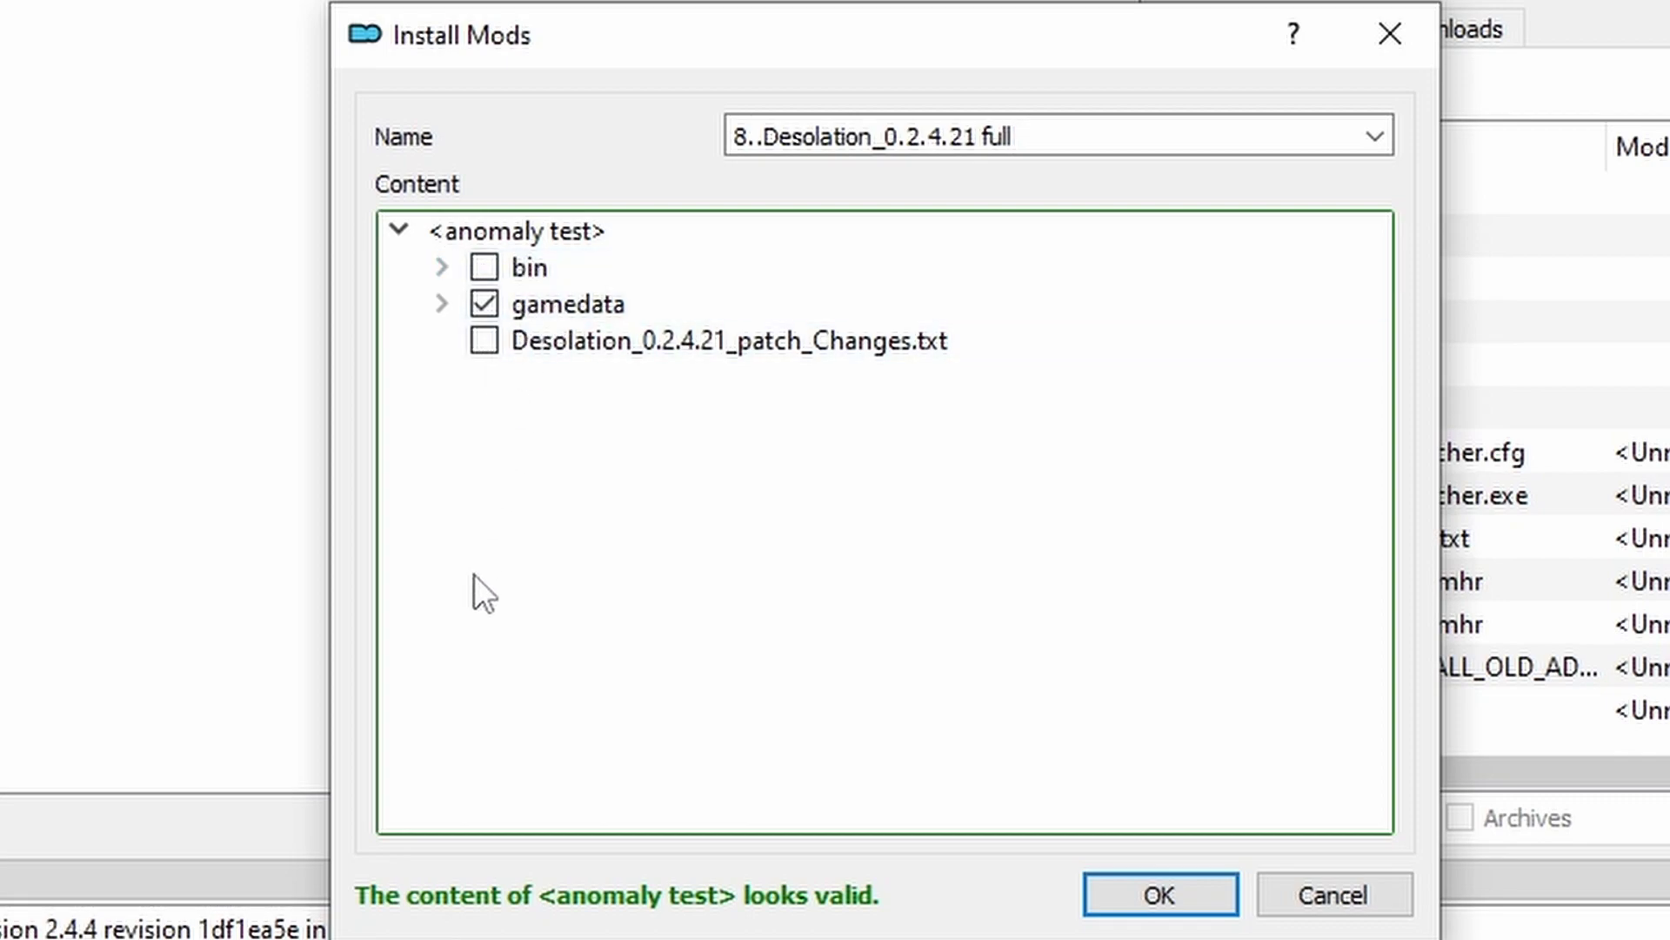
pyautogui.click(442, 305)
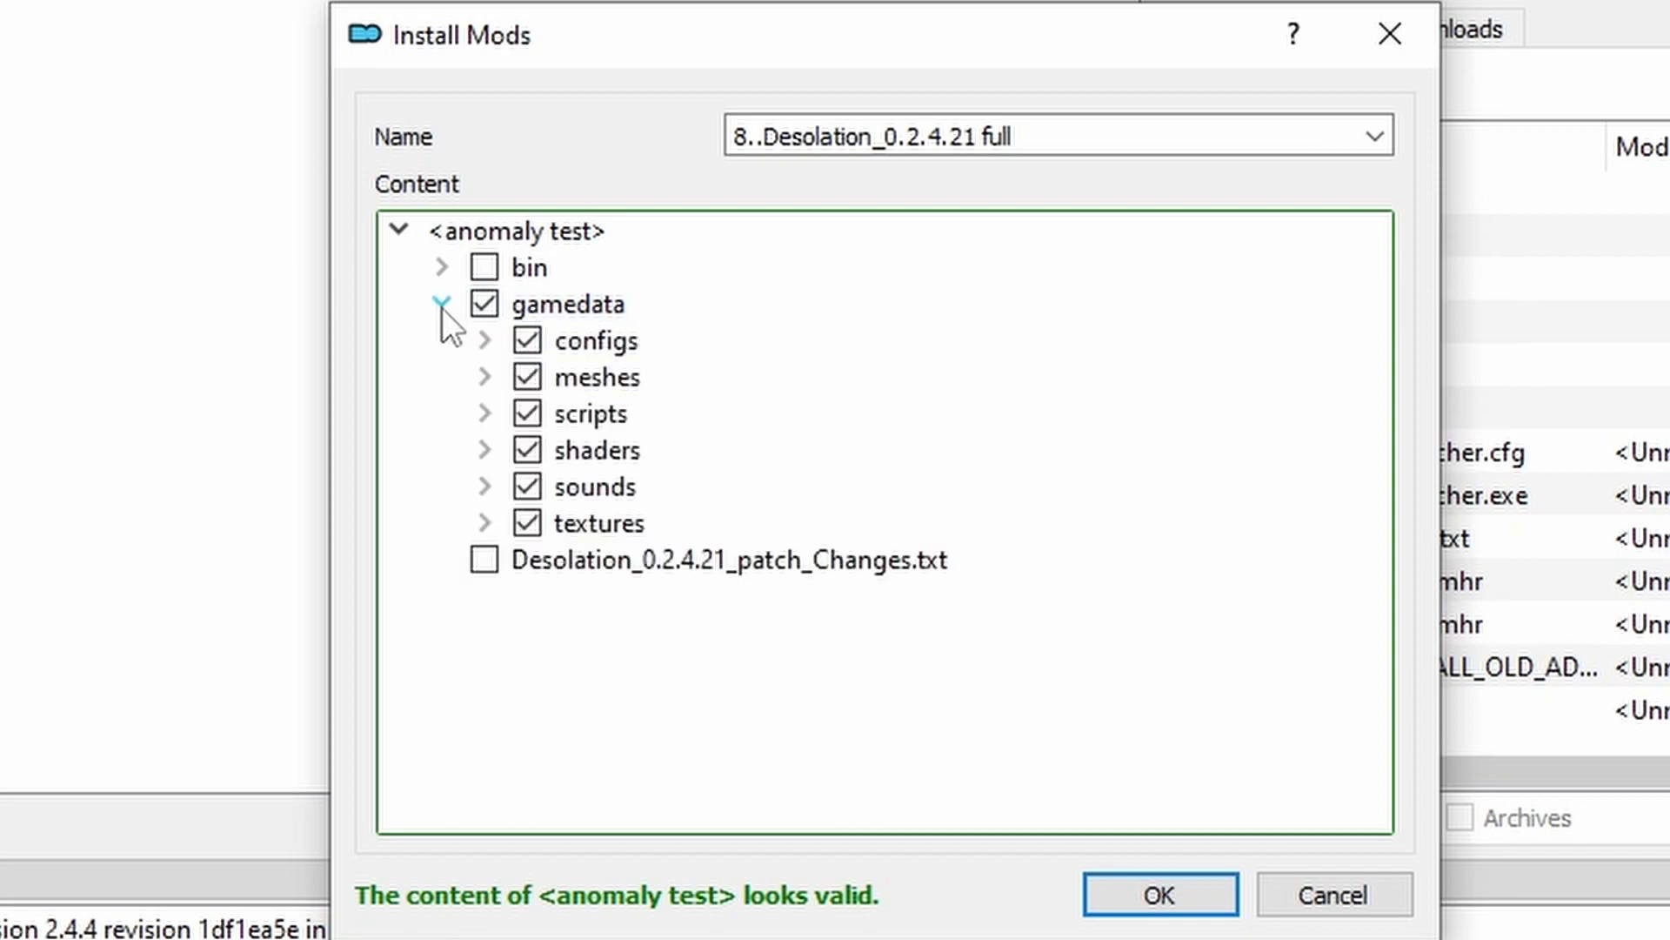
pyautogui.click(437, 304)
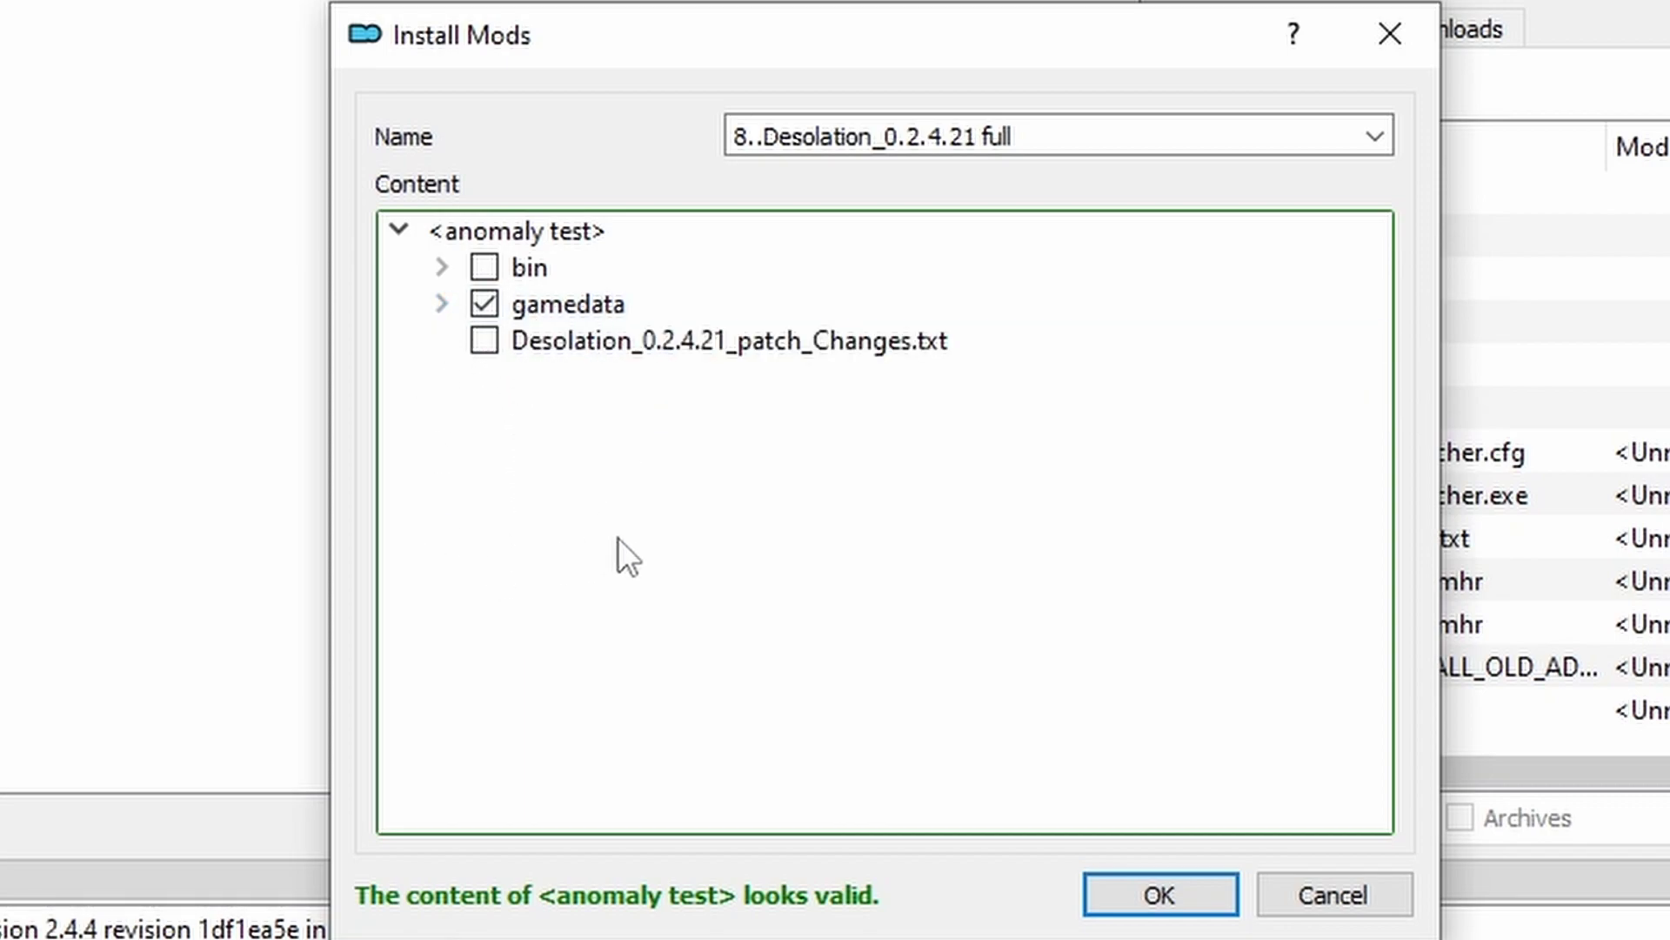
pyautogui.click(1181, 893)
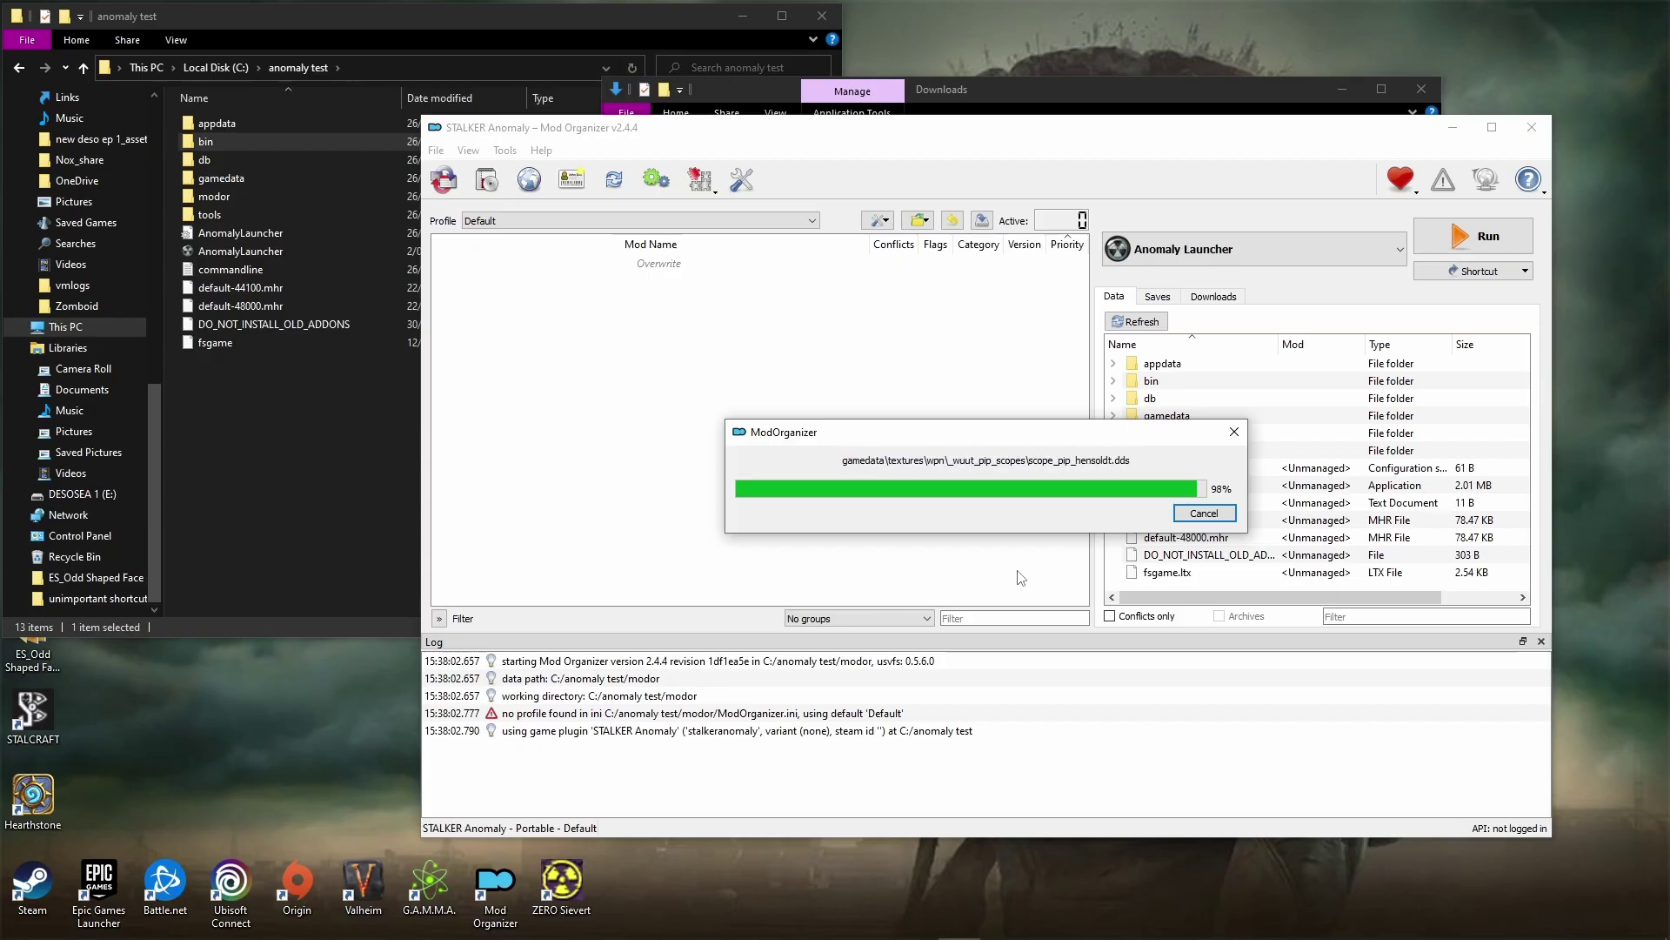
# Step: Manually install the Desolation_0.2.4.21 hotfix 8 archive, unchecking bin and HF8_Changes.txt
pyautogui.rightClick(592, 386)
pyautogui.click(627, 393)
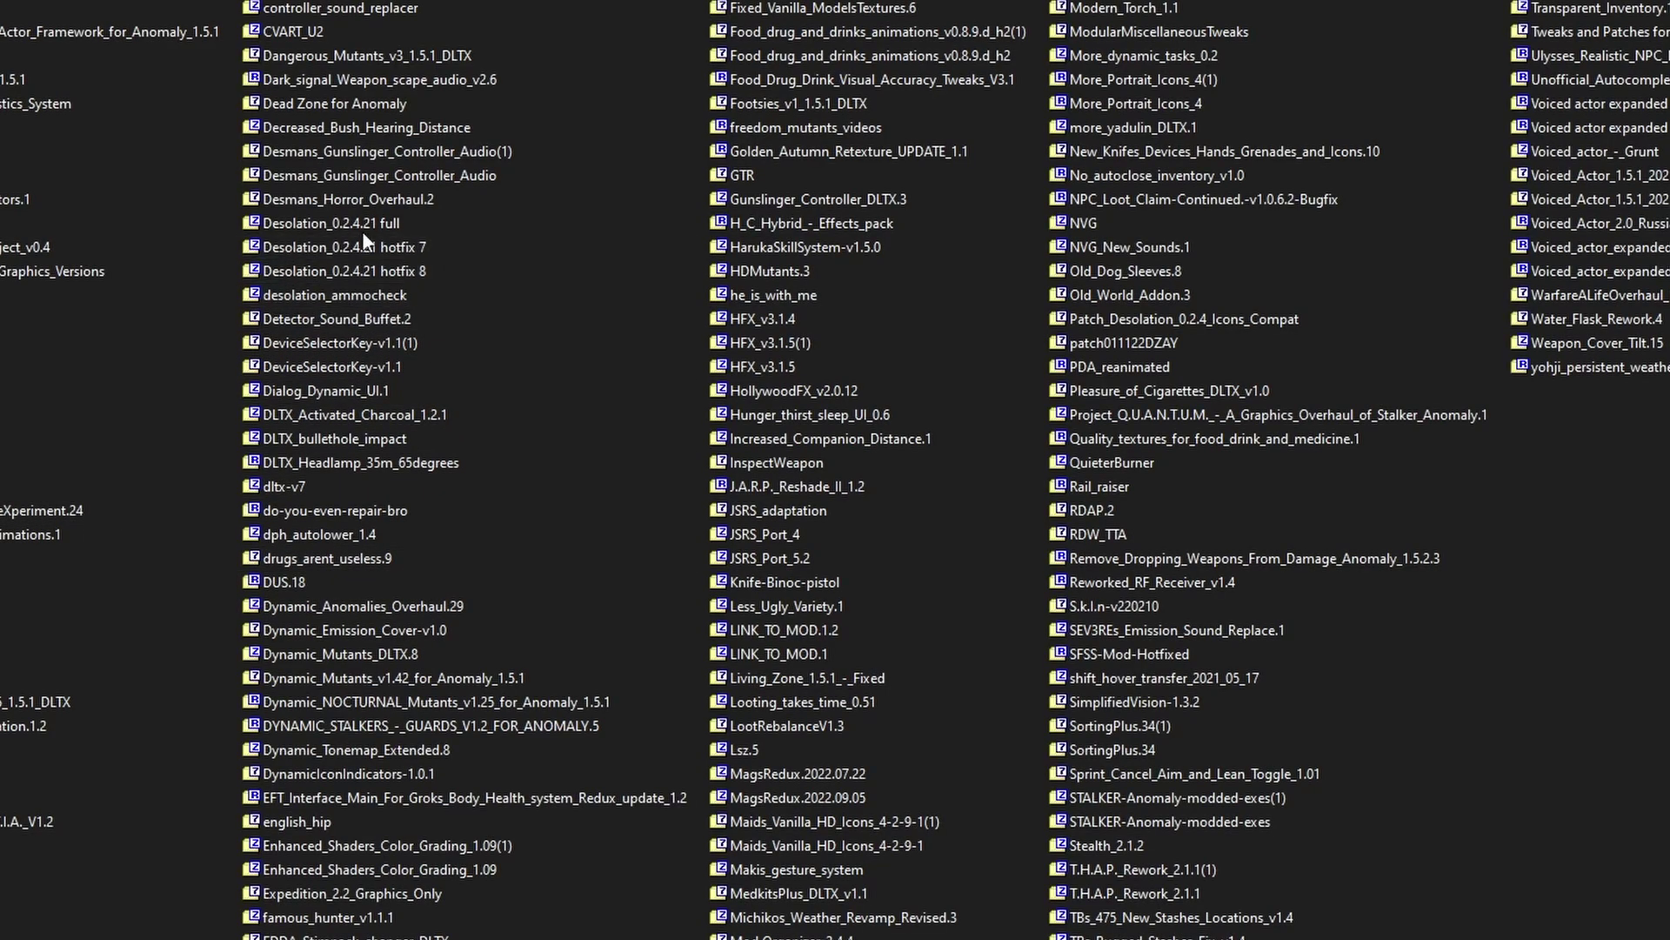
pyautogui.doubleClick(365, 275)
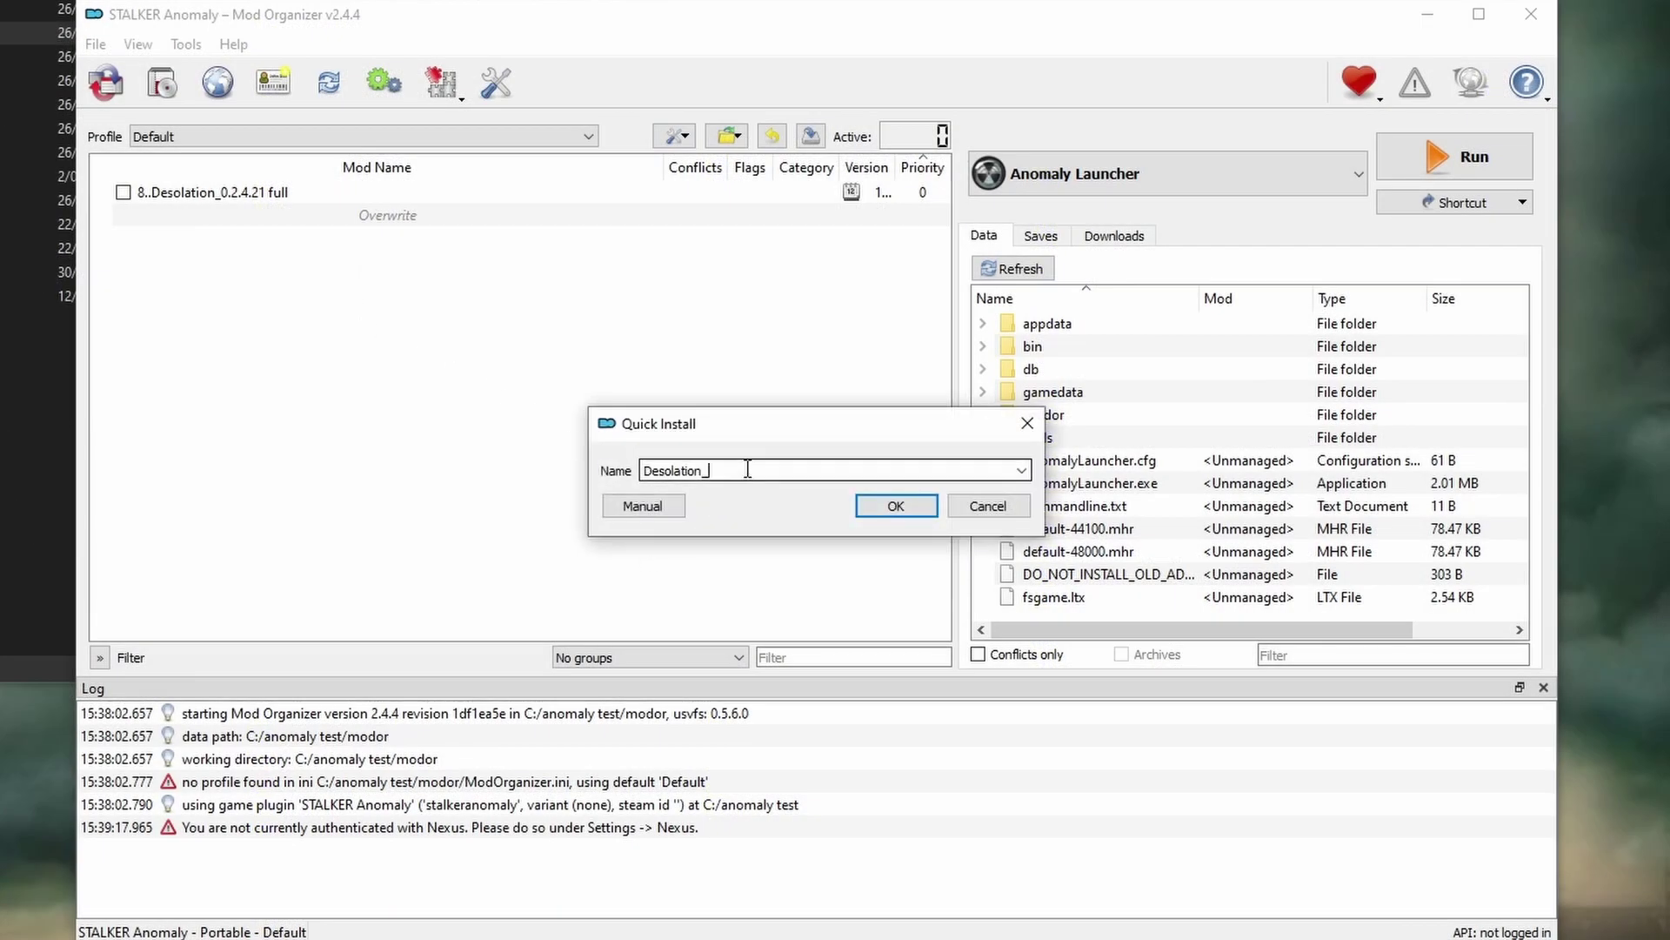
pyautogui.click(644, 507)
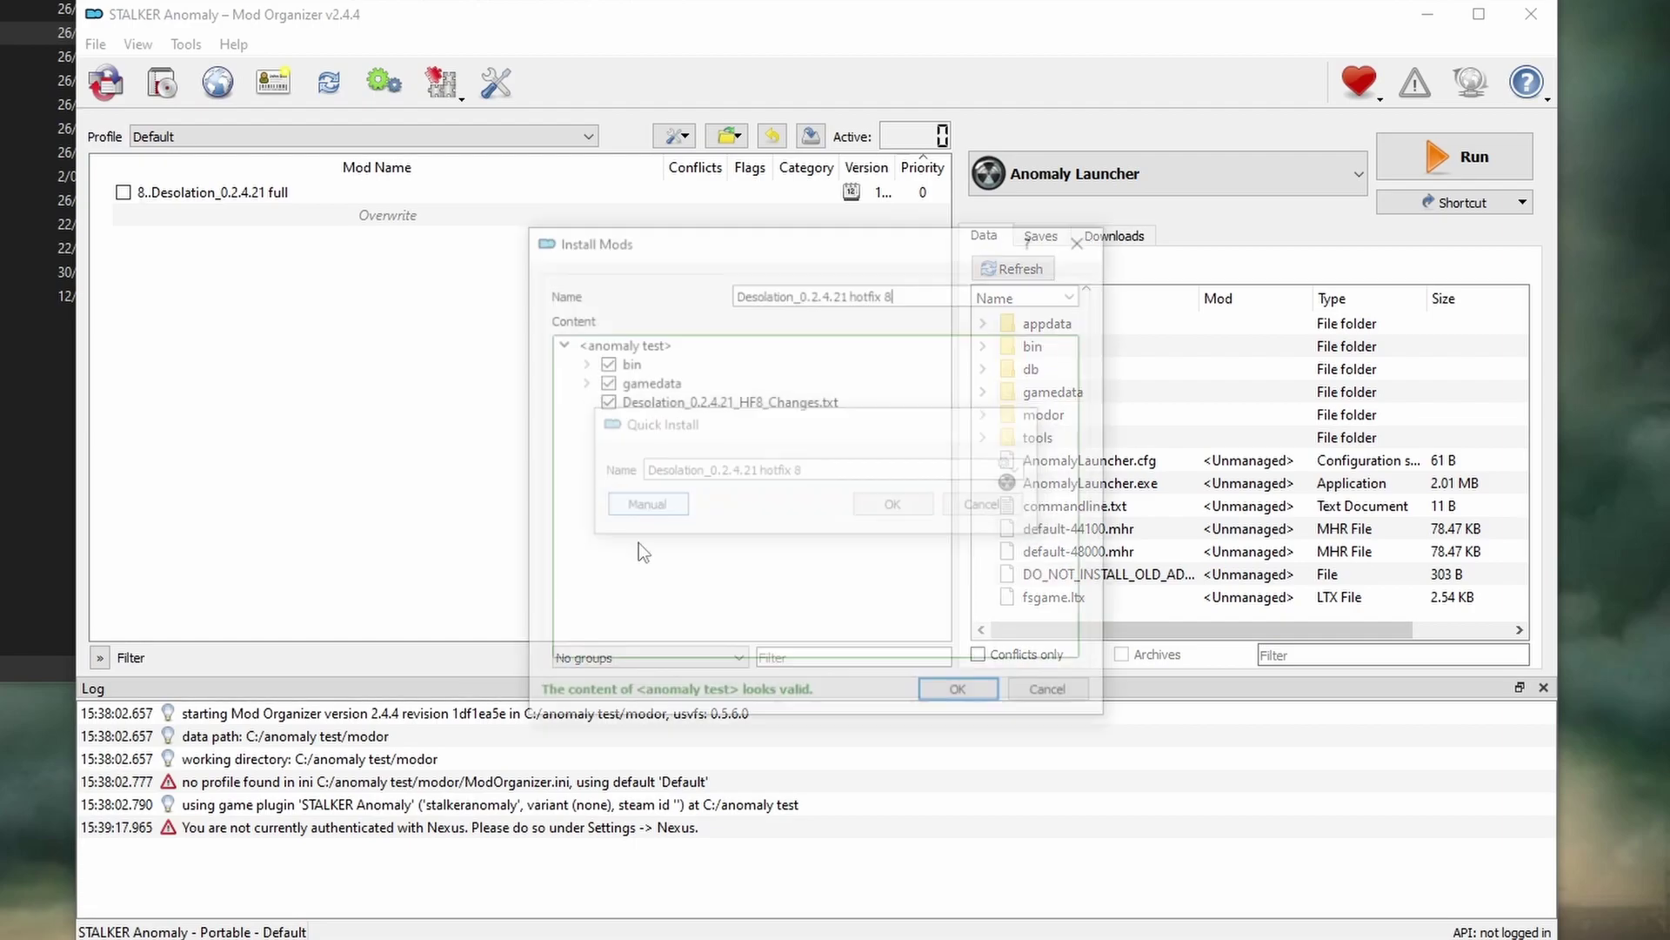
pyautogui.click(604, 362)
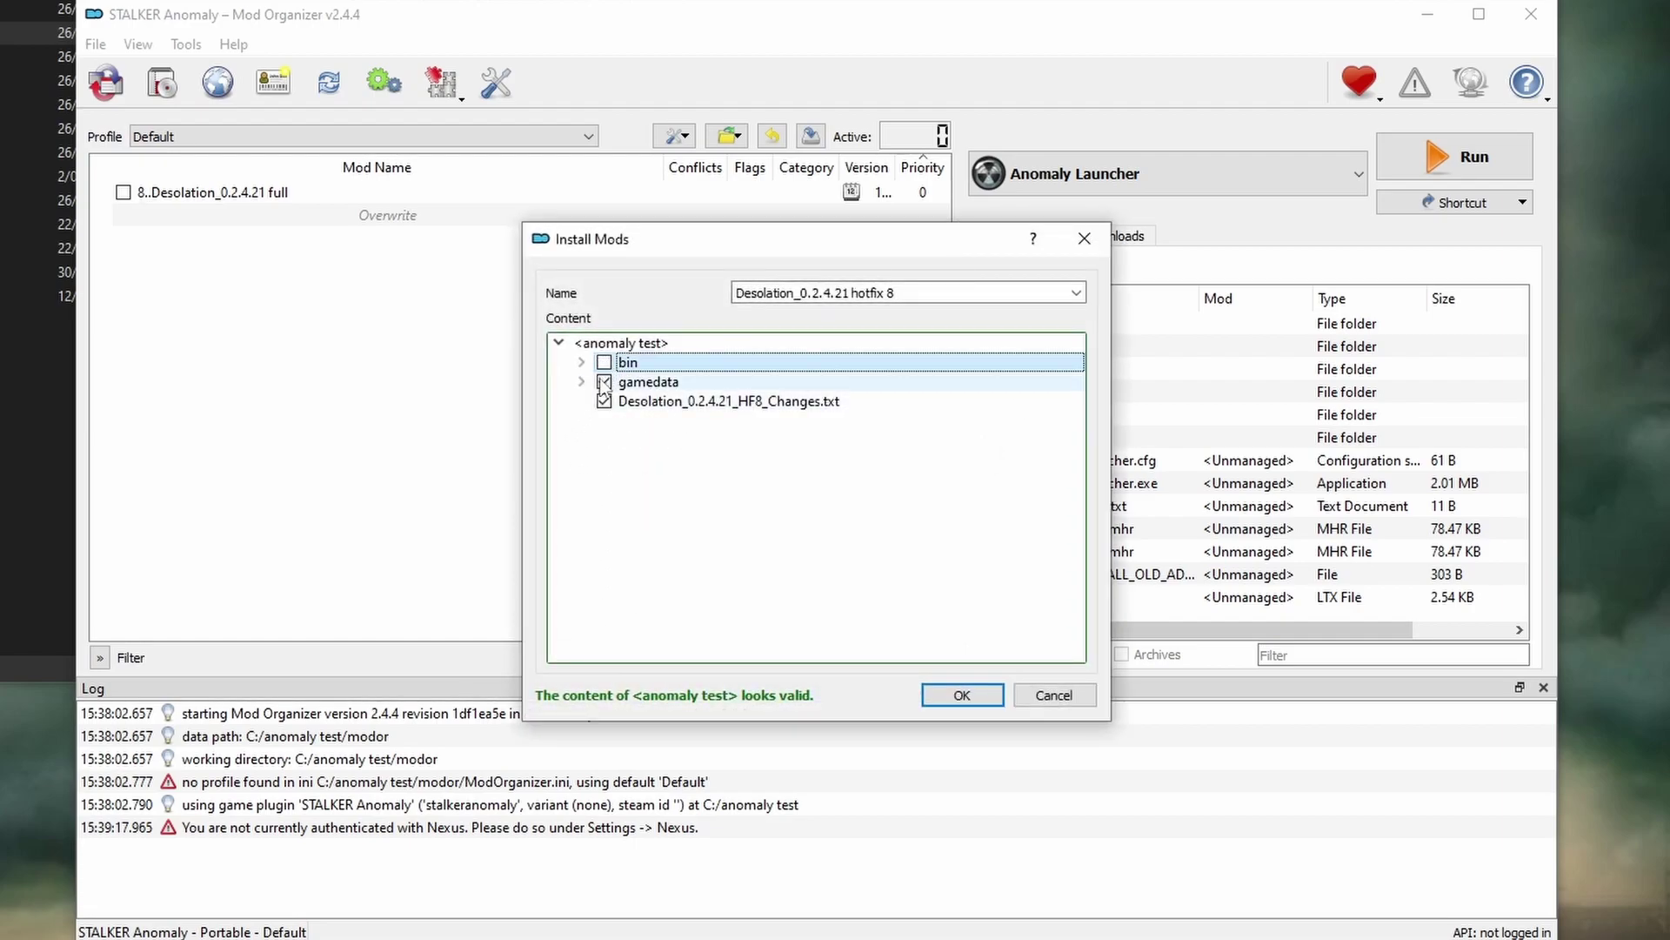
pyautogui.click(603, 401)
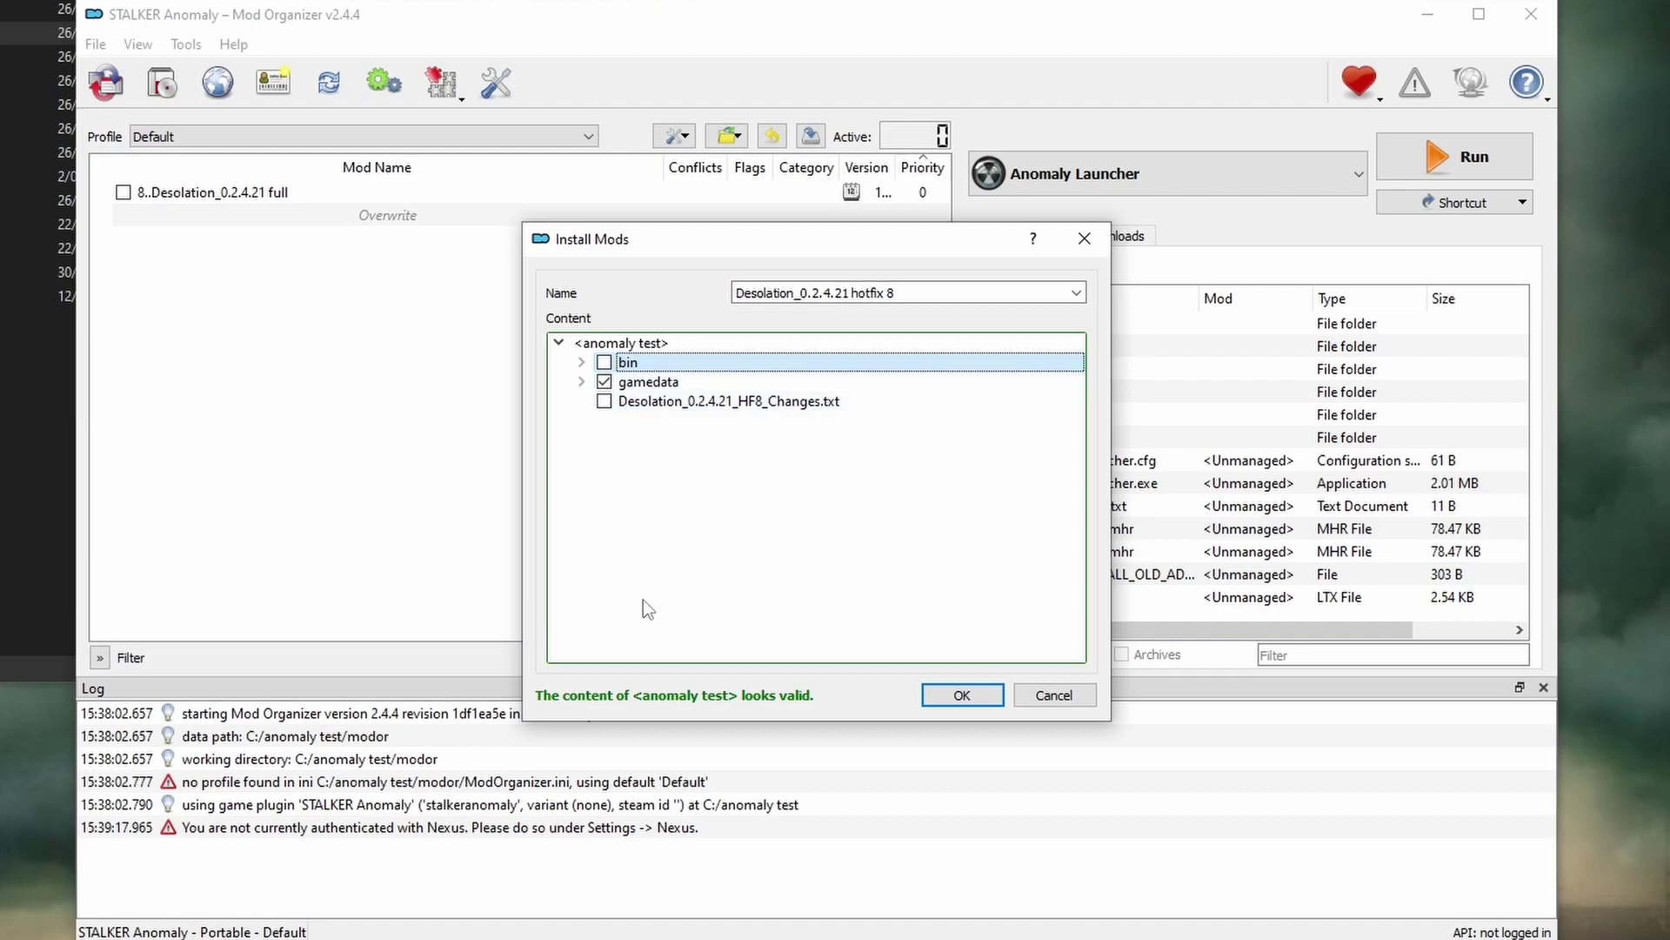
pyautogui.click(963, 695)
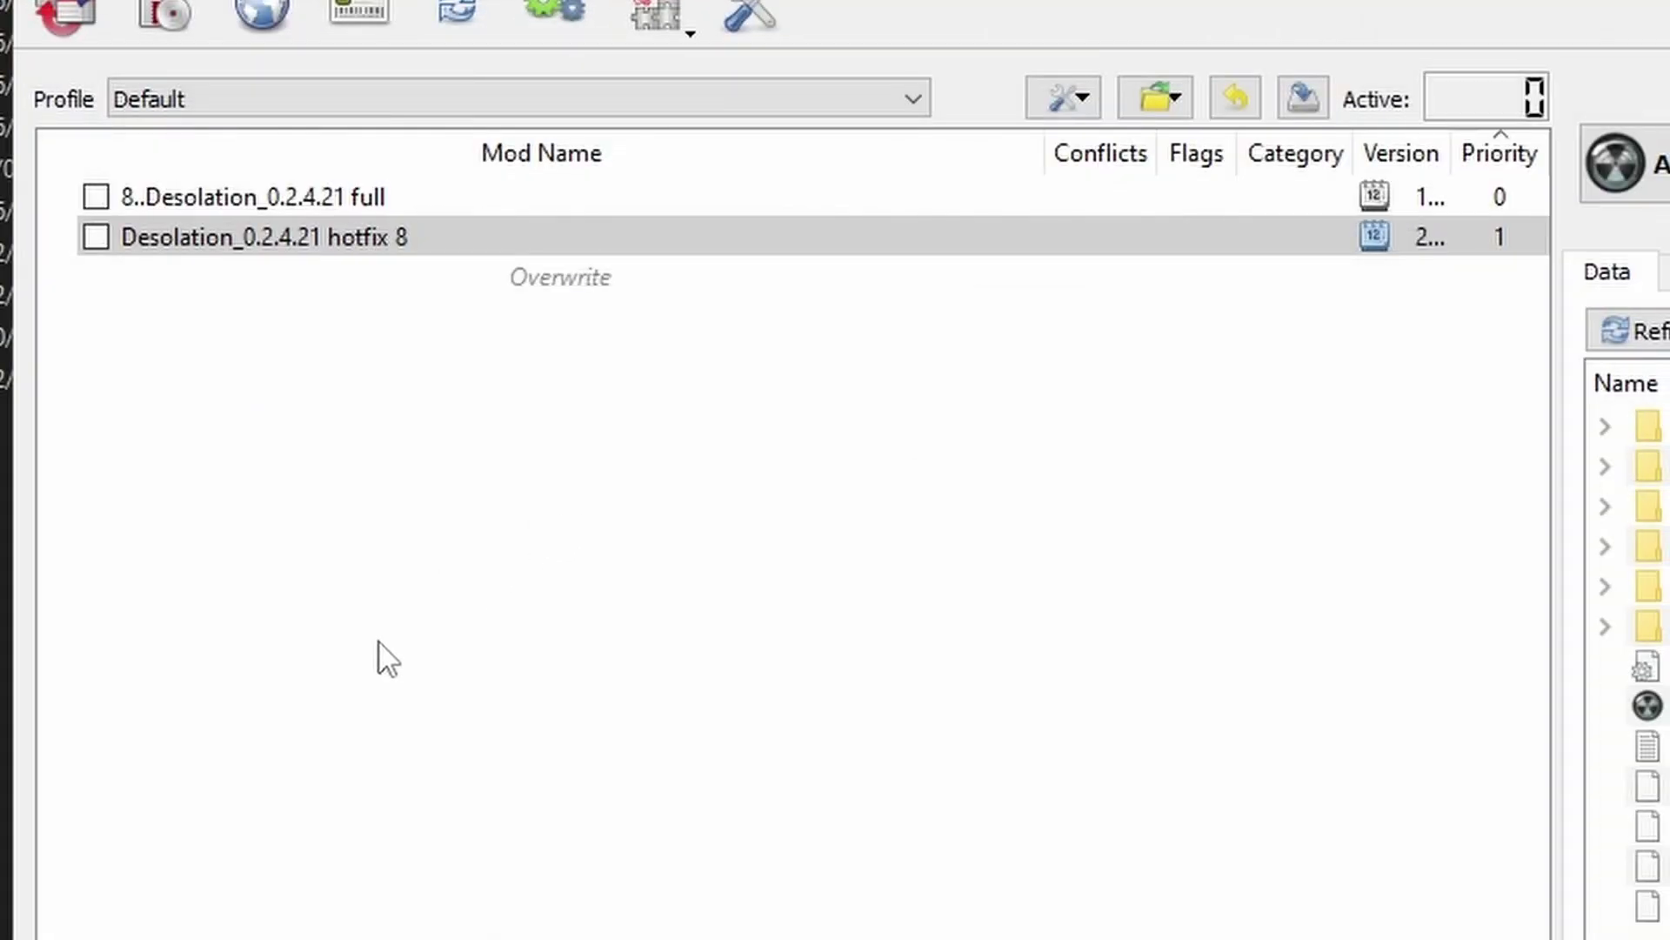
# Step: Open the Desolation hotfix 8 mod's folder in Explorer from Mod Organizer 2
pyautogui.click(377, 779)
pyautogui.click(265, 252)
pyautogui.rightClick(402, 237)
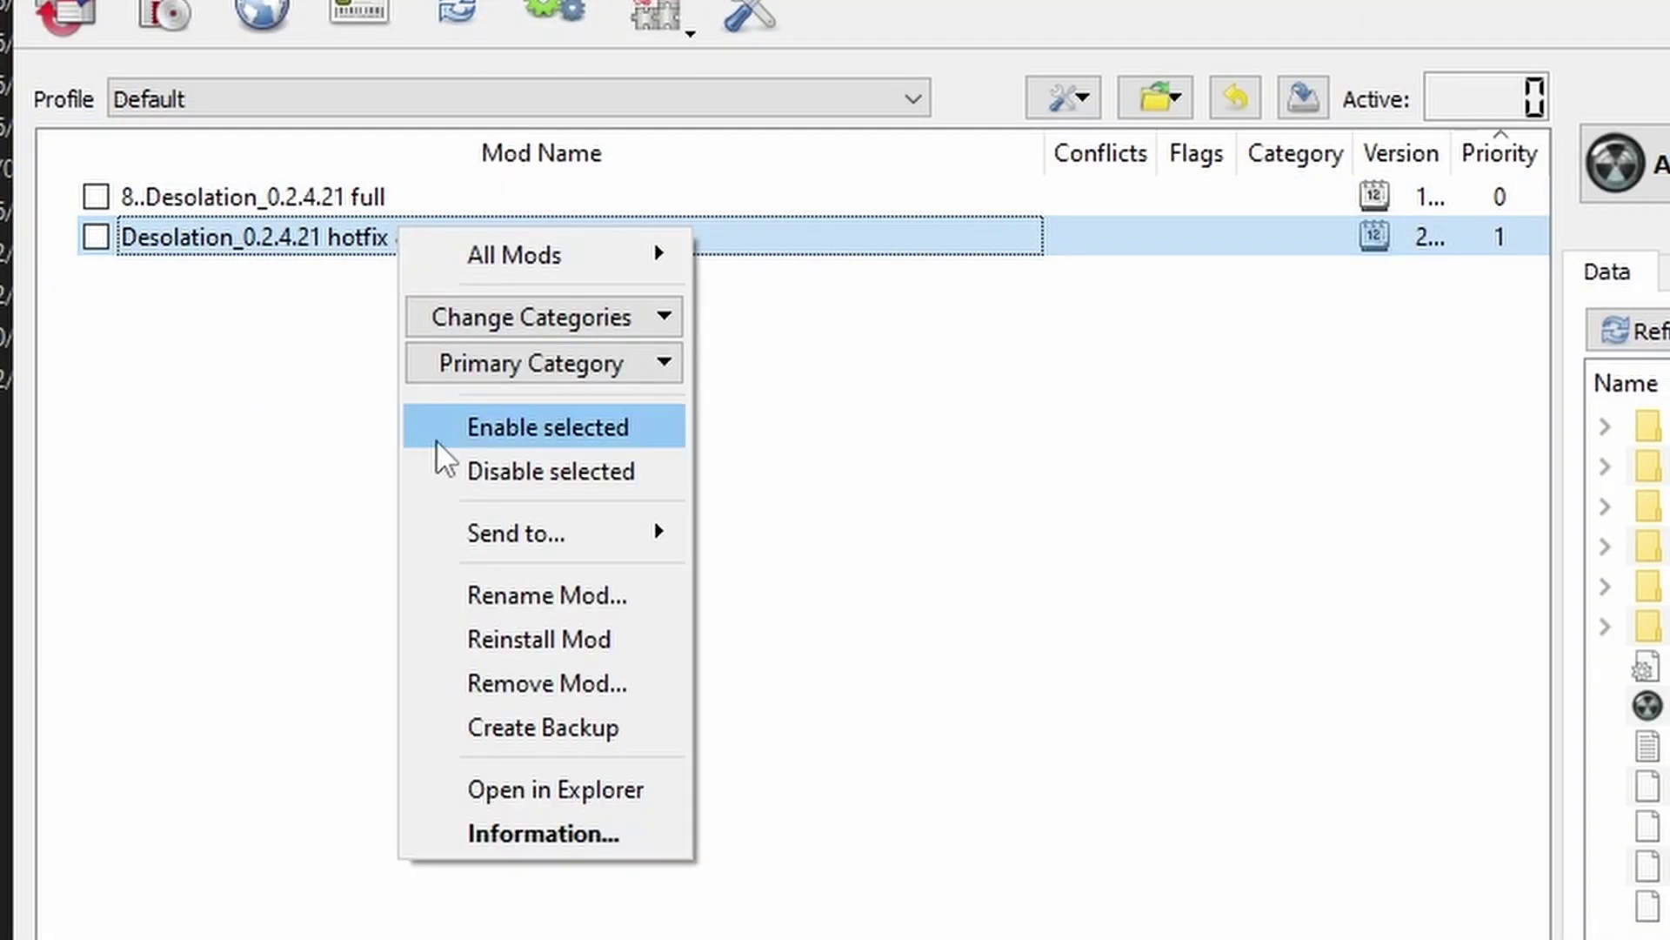
pyautogui.click(600, 794)
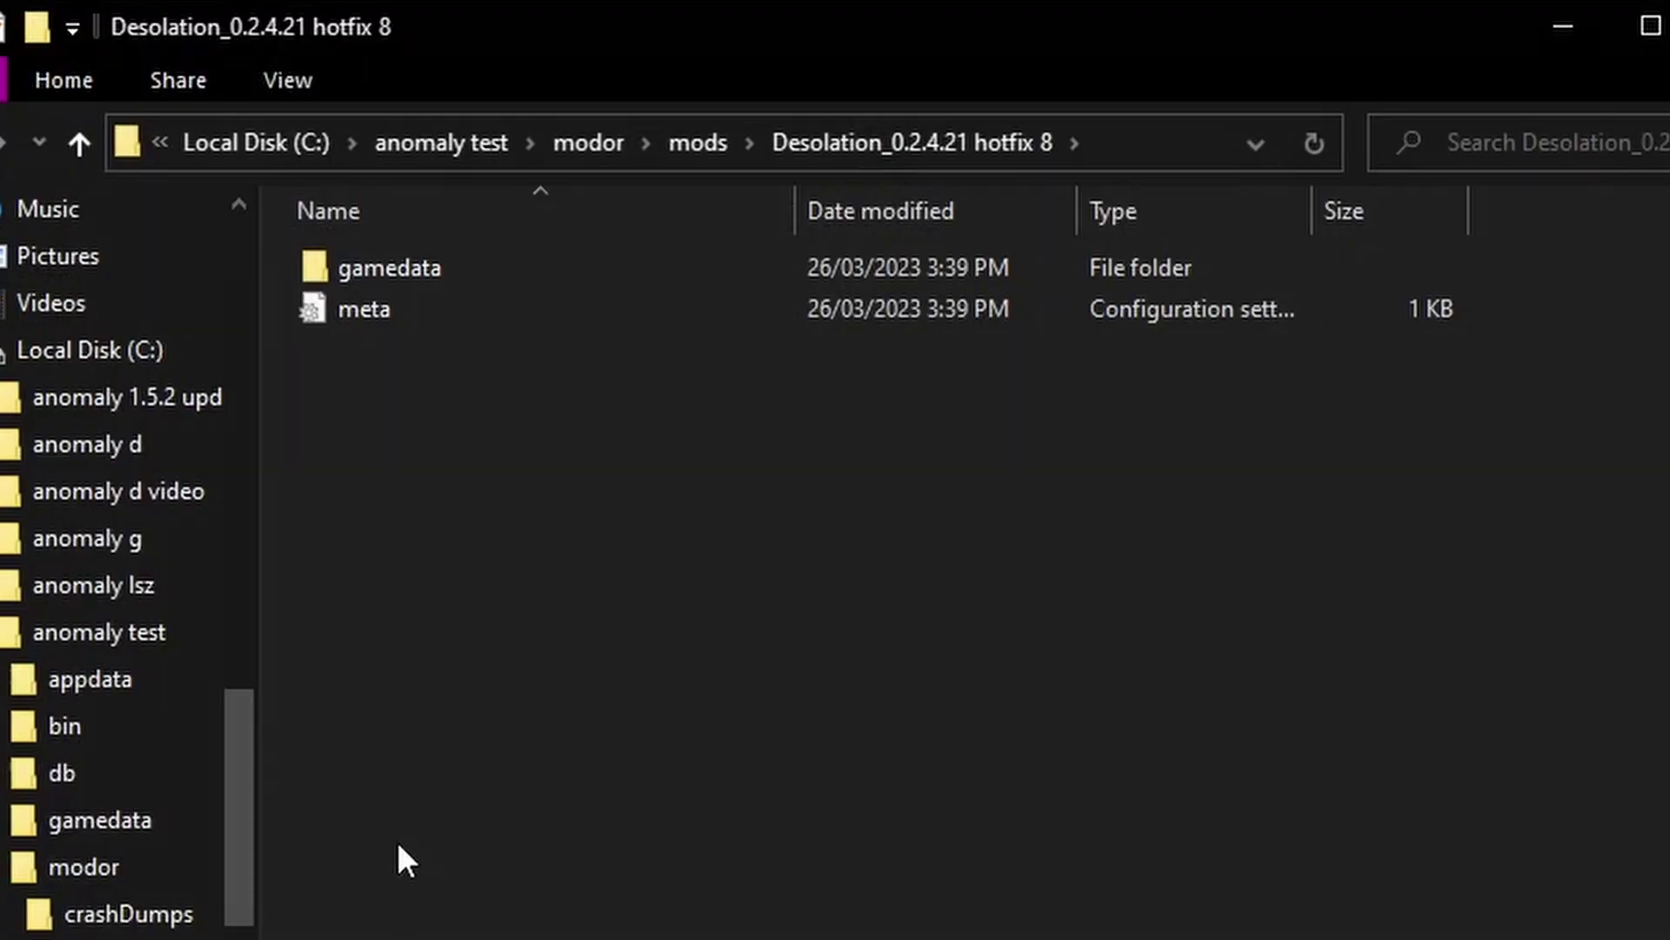
# Step: Delete models_weapons.s from the mod's gamedata\shaders\r3 folder
pyautogui.doubleClick(417, 264)
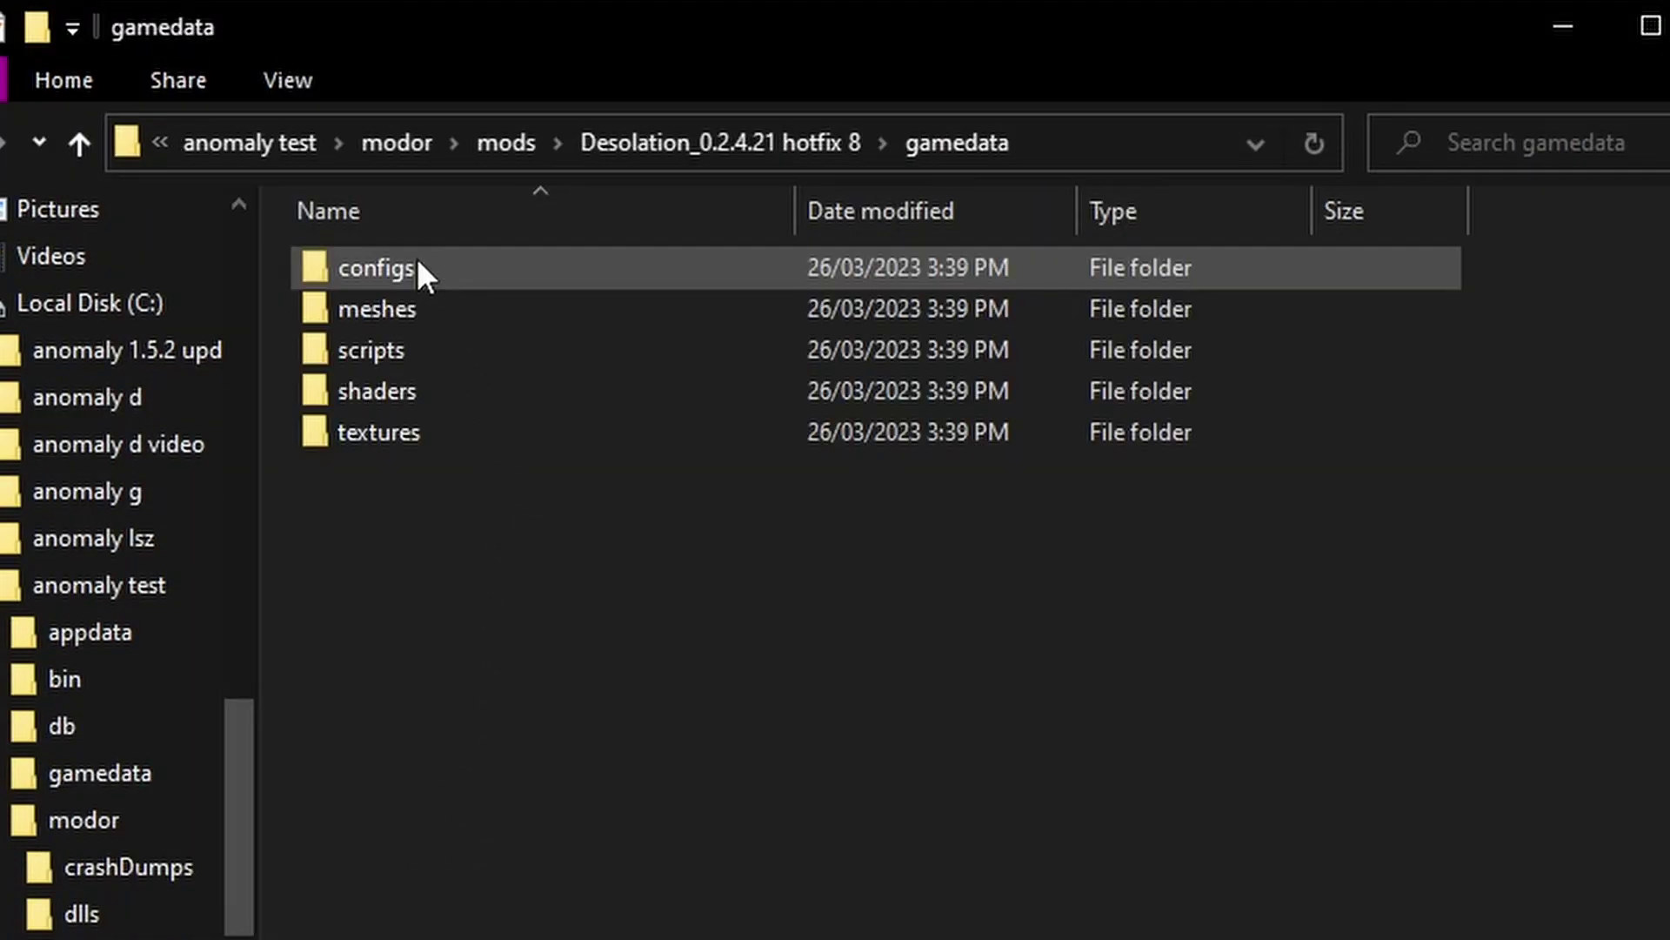
pyautogui.doubleClick(436, 386)
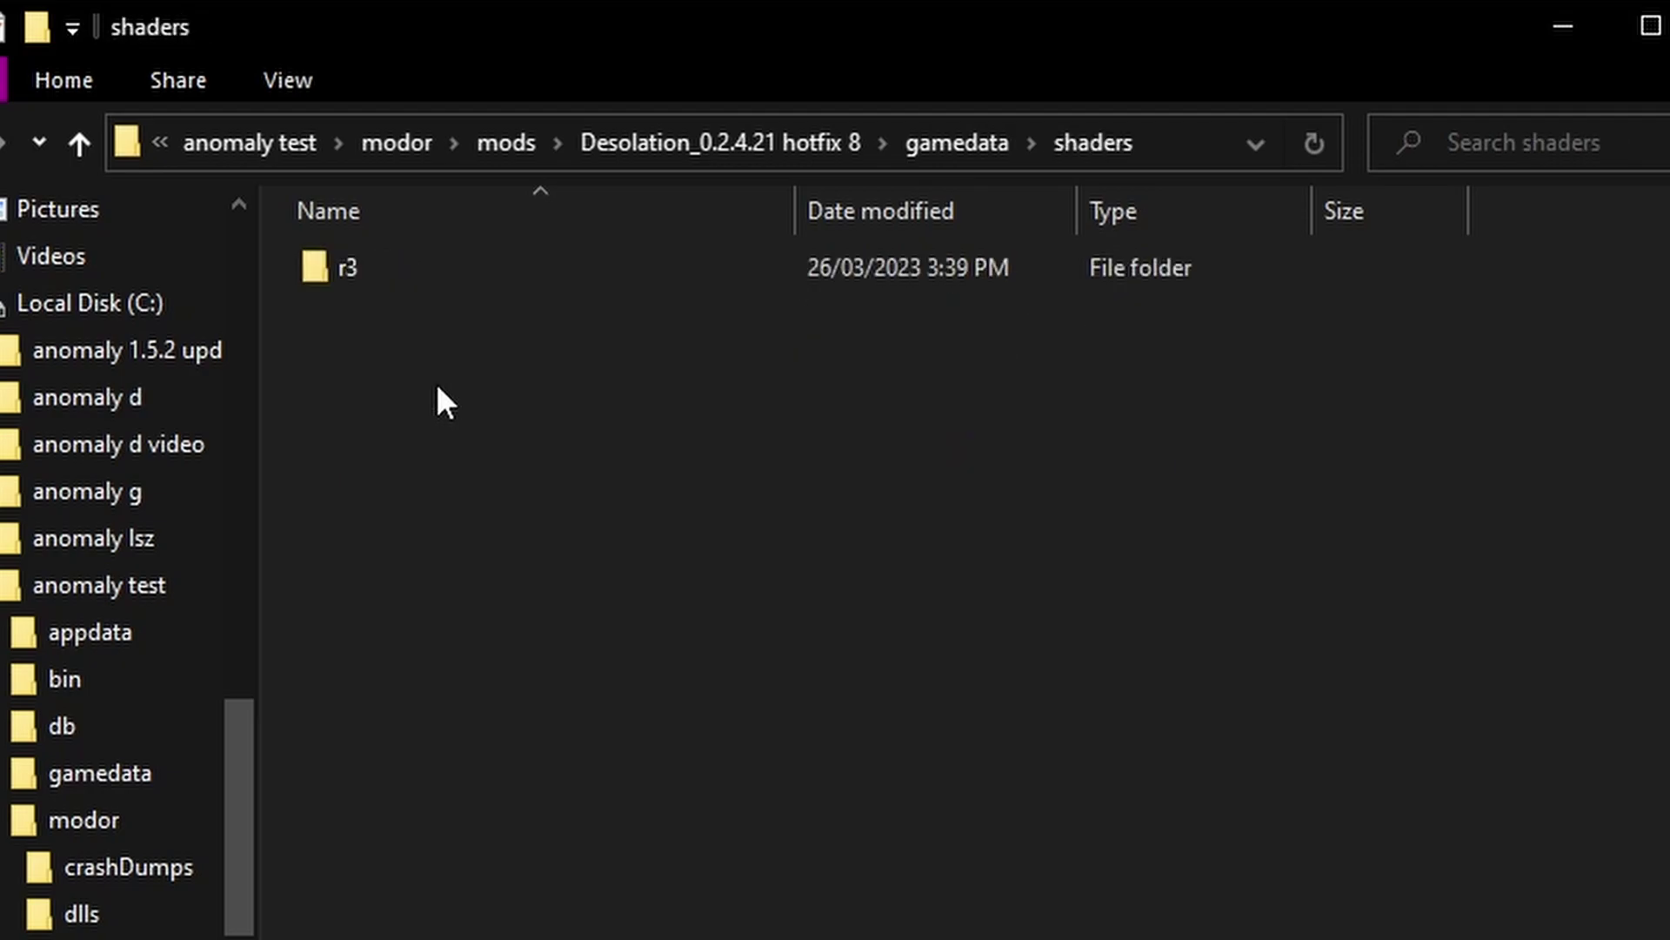
pyautogui.doubleClick(405, 271)
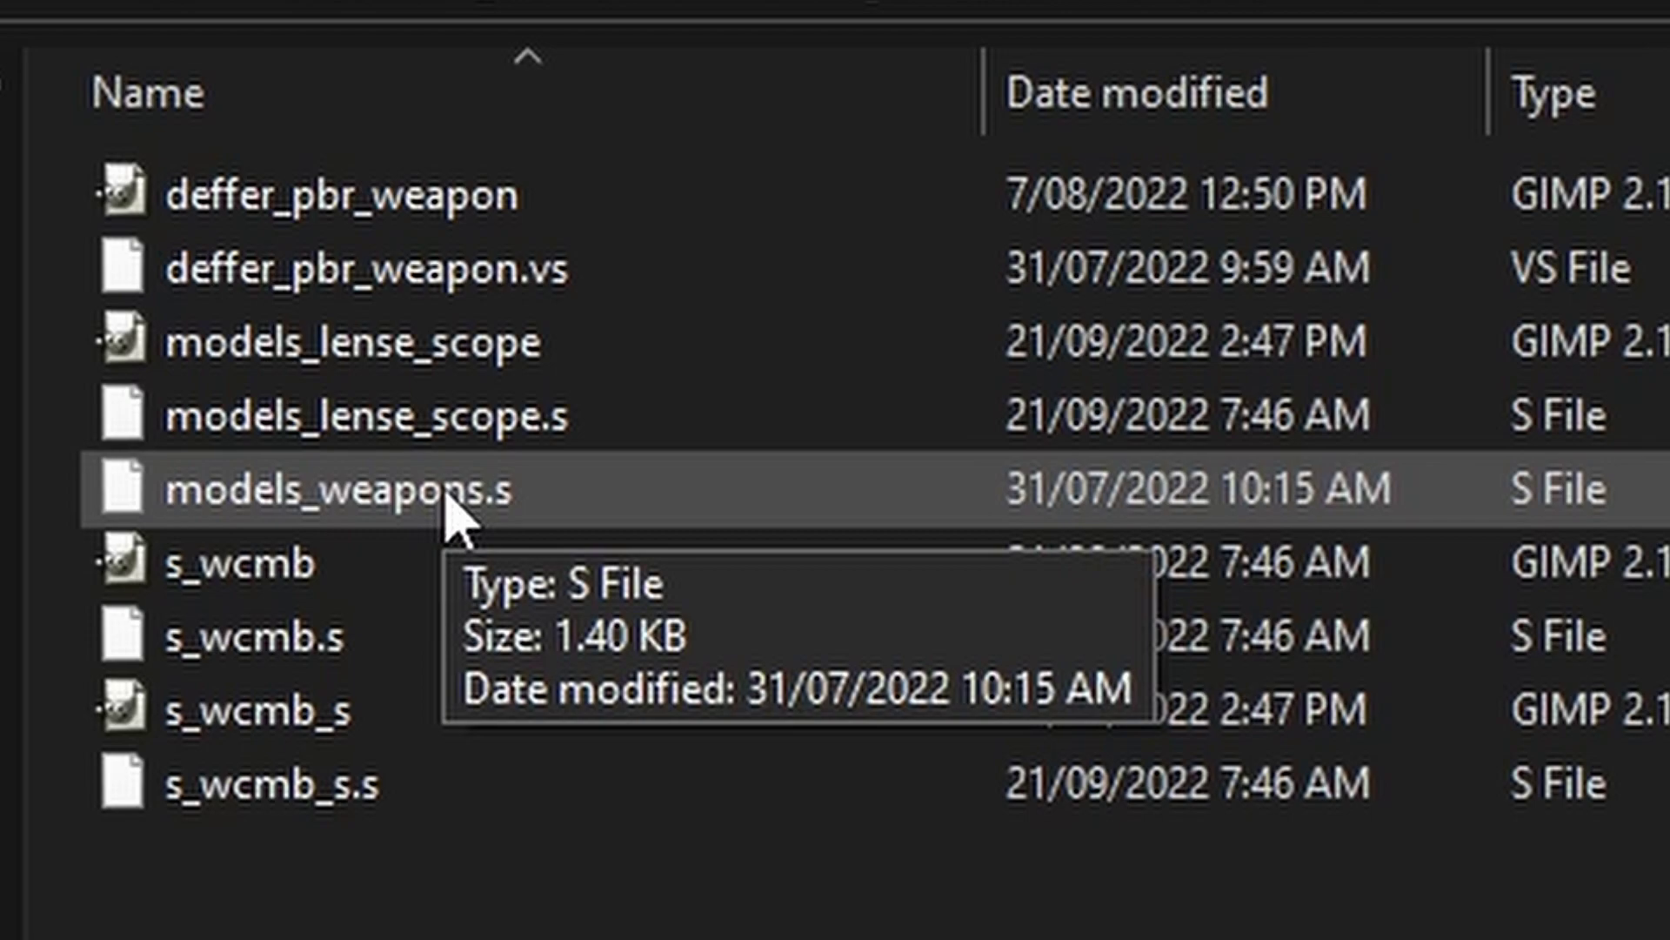
pyautogui.click(483, 496)
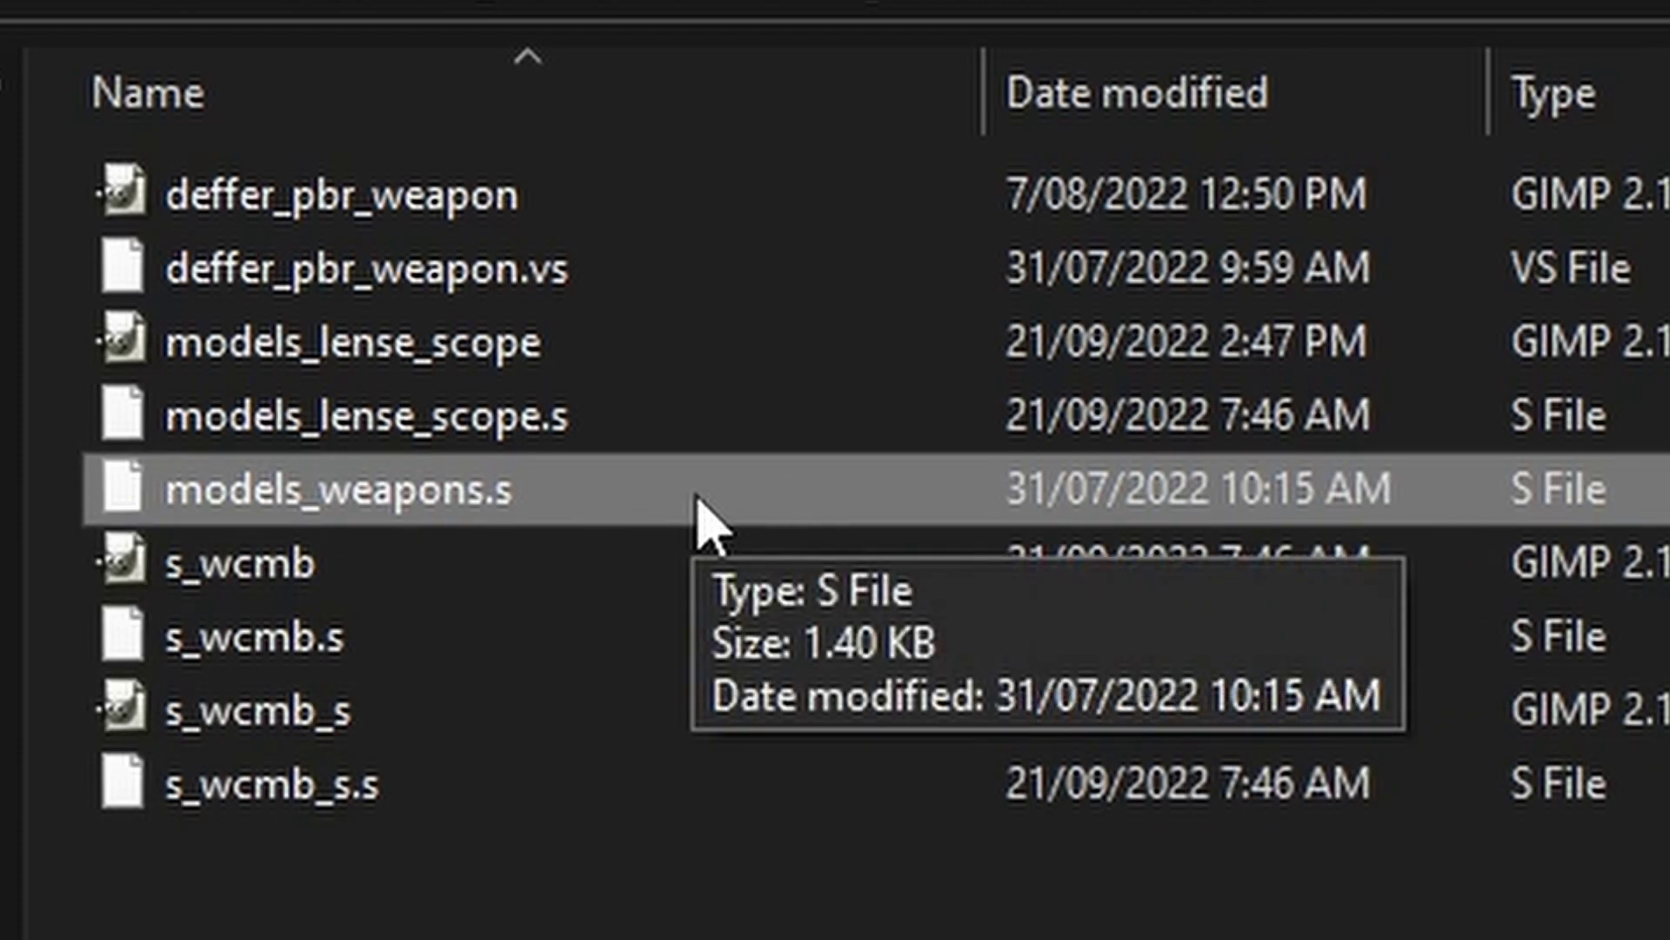
pyautogui.press('Delete')
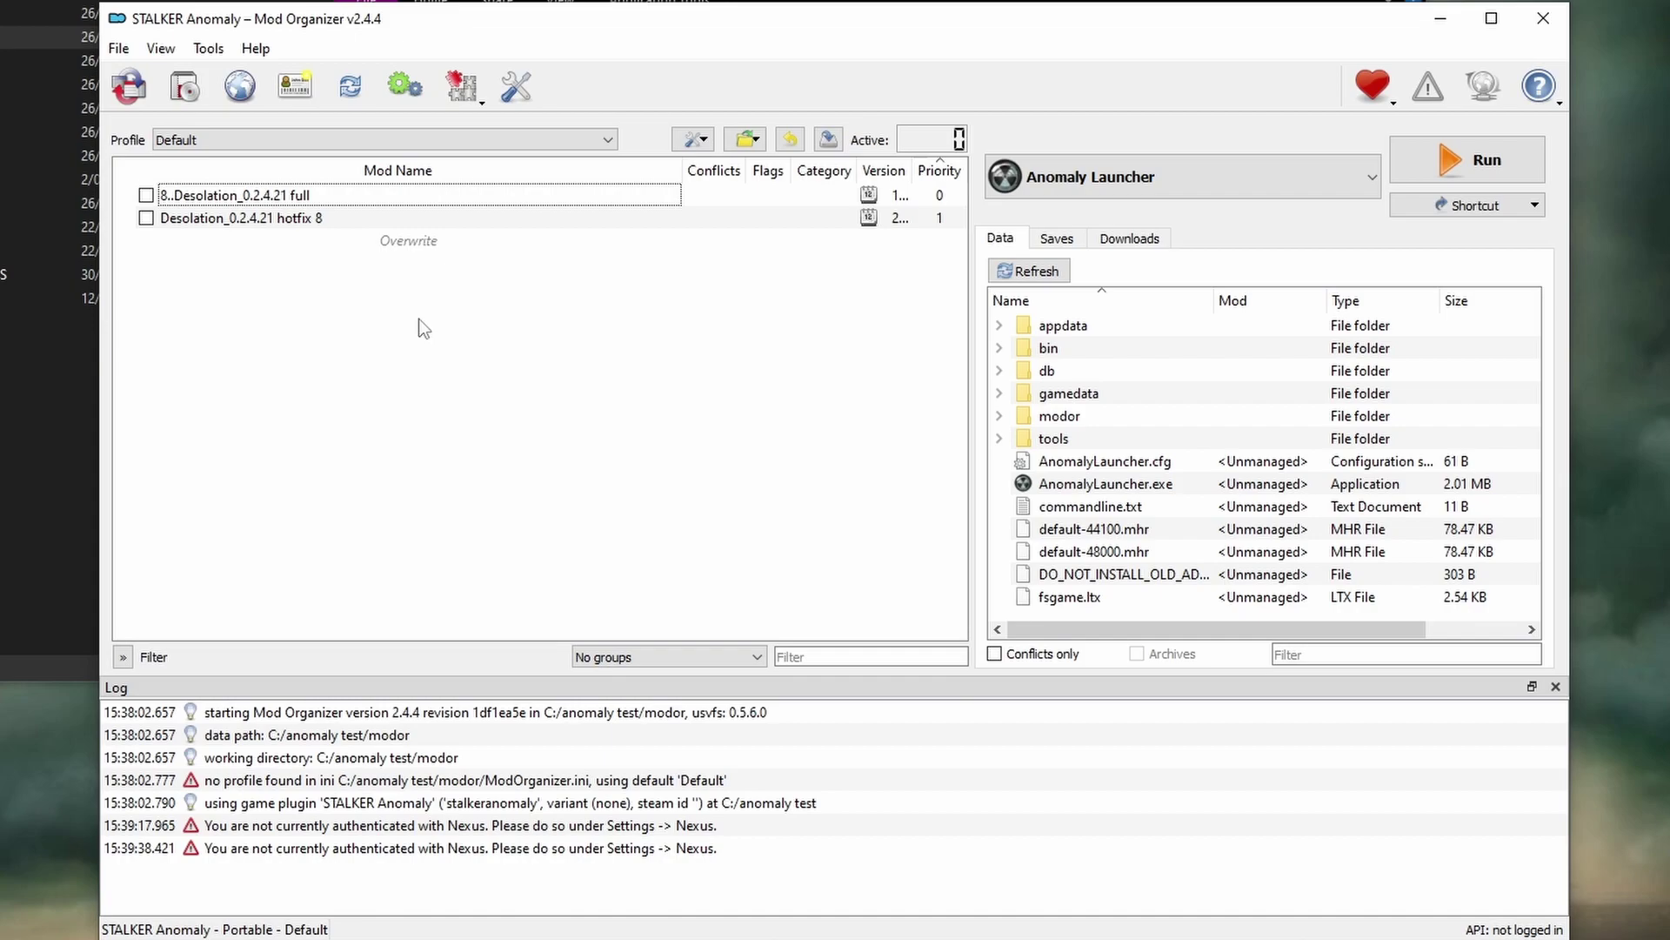
# Step: Enable Desolation_0.2.4.21 full and Desolation hotfix 8, then run Anomaly Launcher
pyautogui.click(146, 195)
pyautogui.click(146, 217)
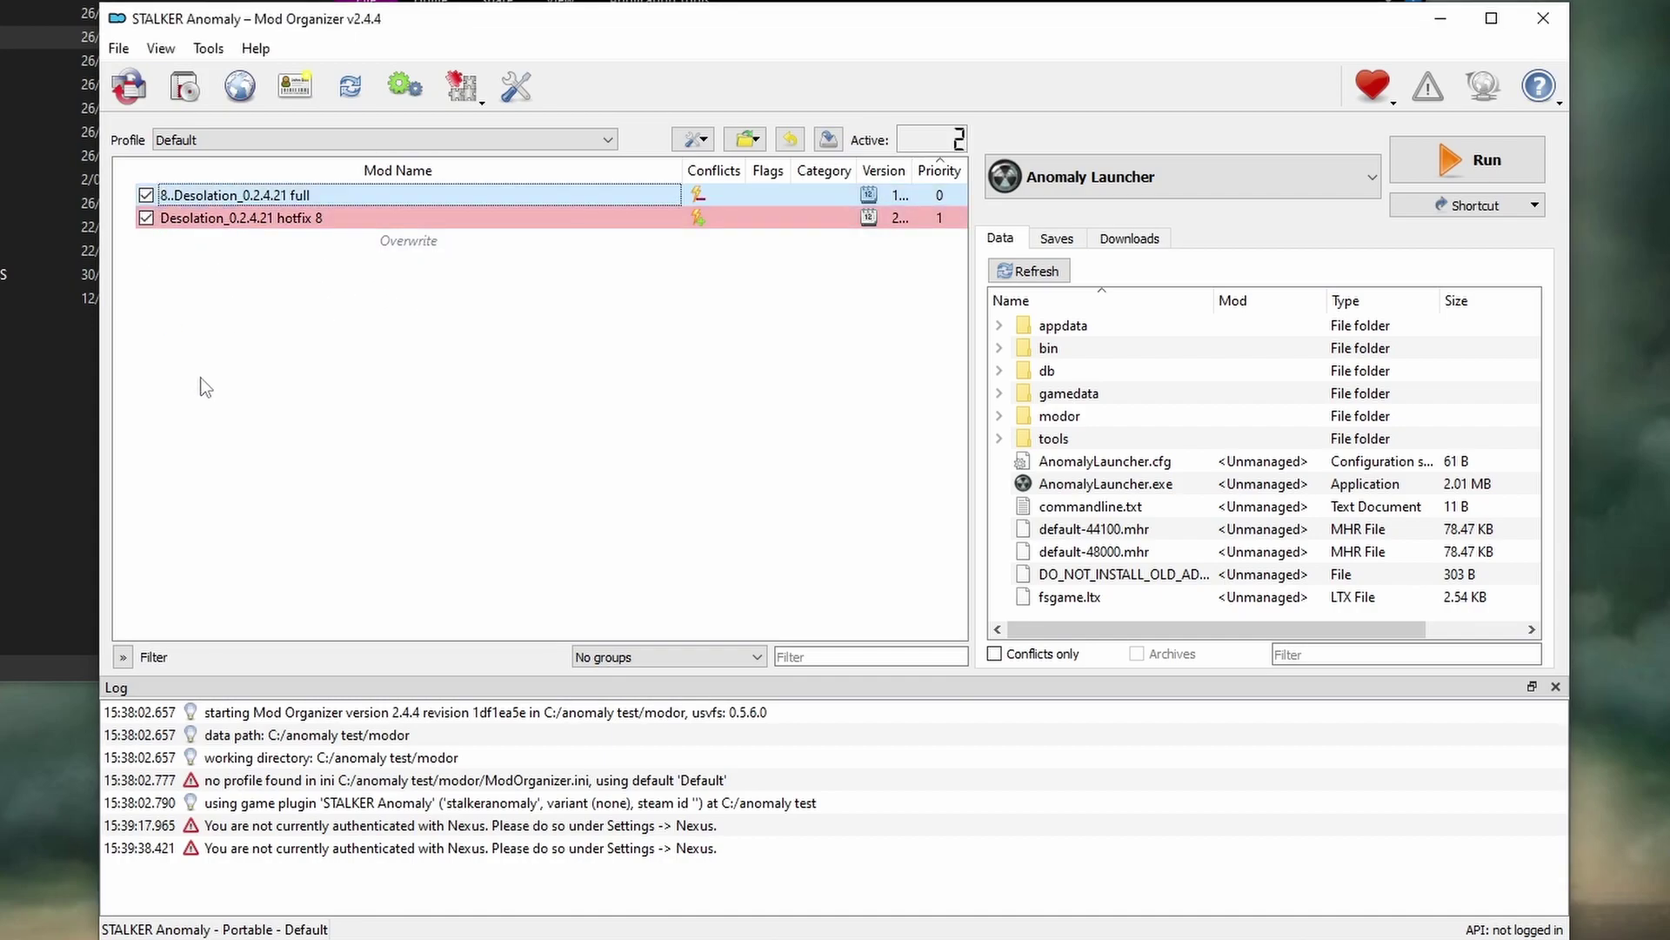
pyautogui.click(390, 358)
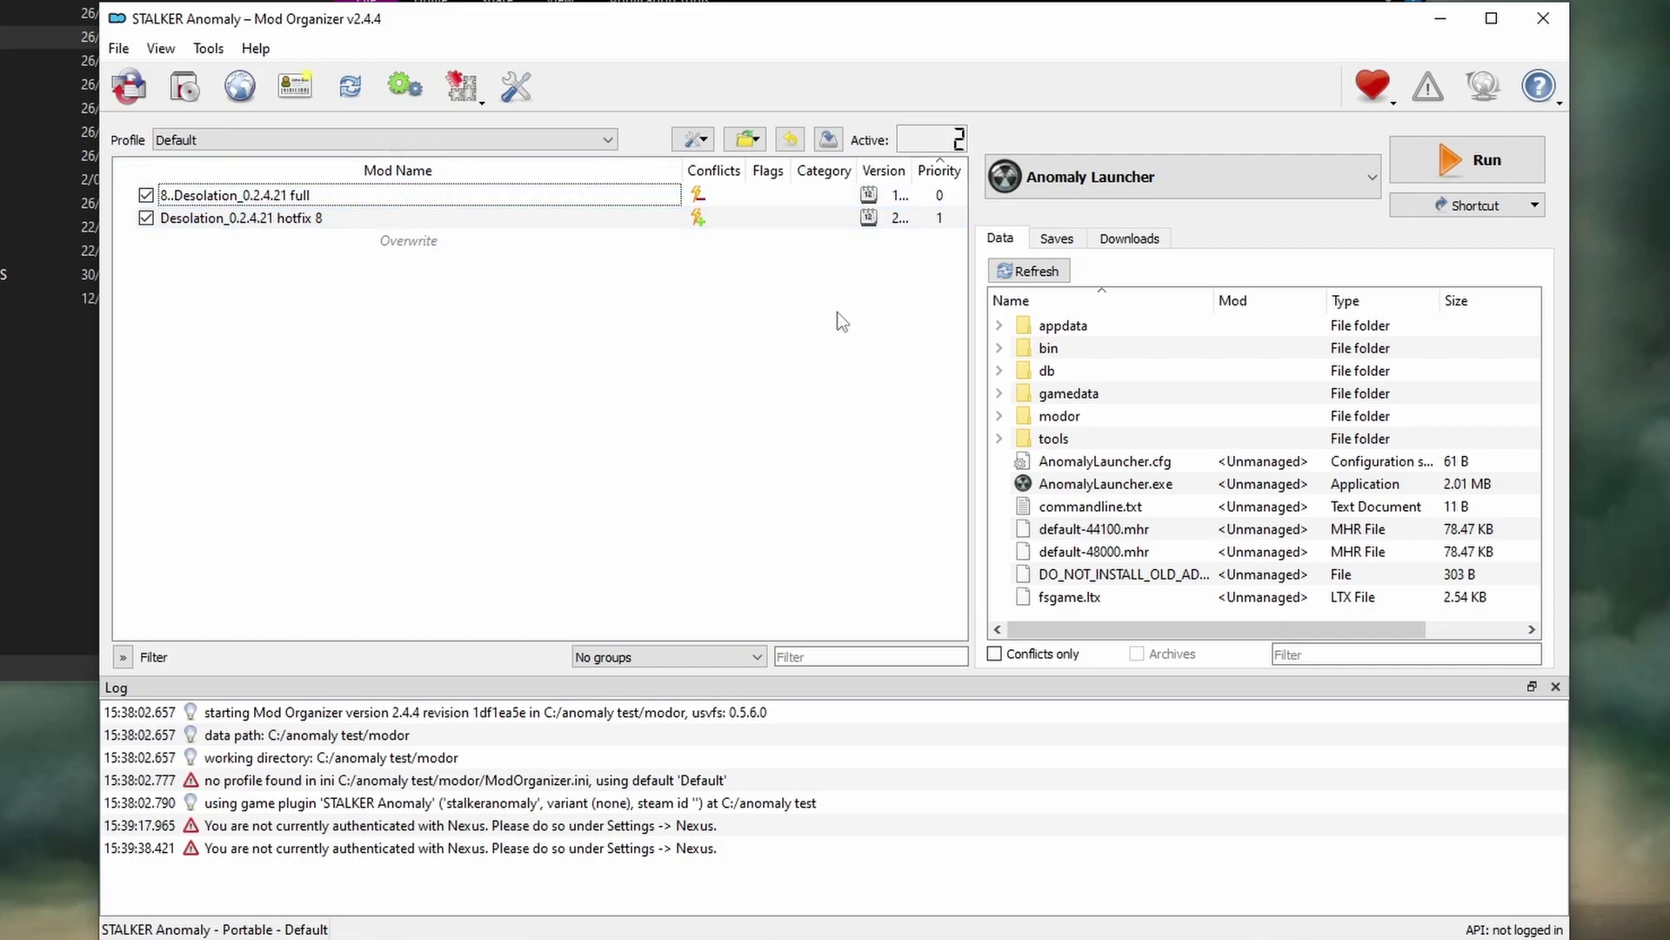
pyautogui.click(1481, 162)
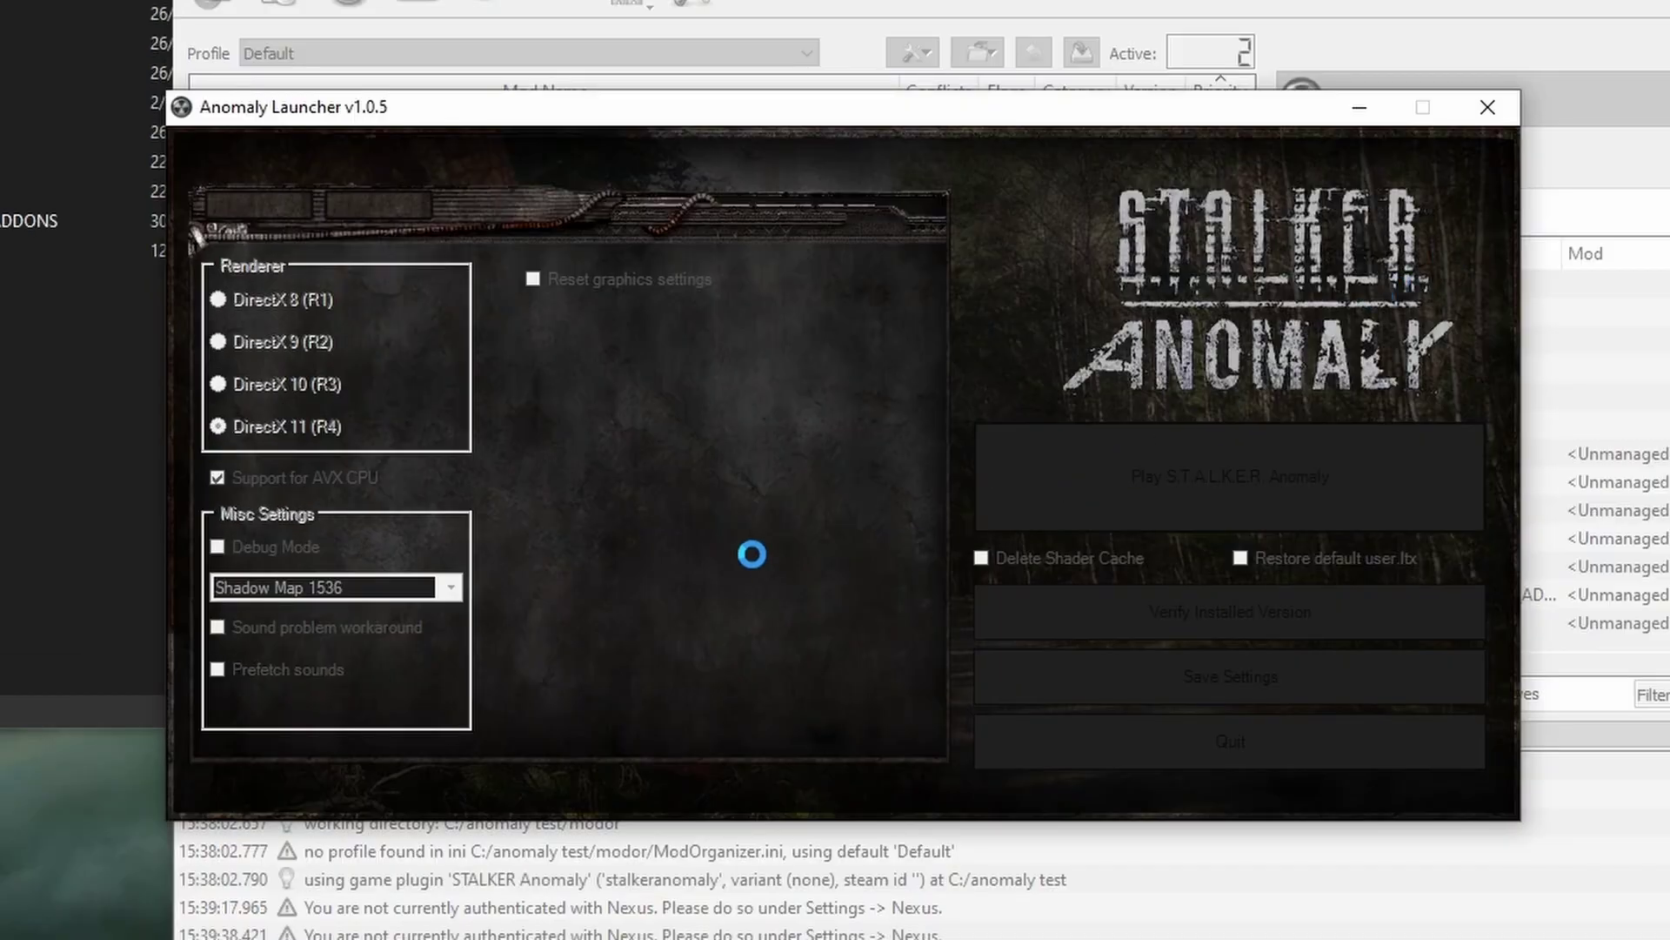
# Step: Turn on Debug Mode and Delete Shader Cache, then play S.T.A.L.K.E.R. Anomaly
pyautogui.click(219, 548)
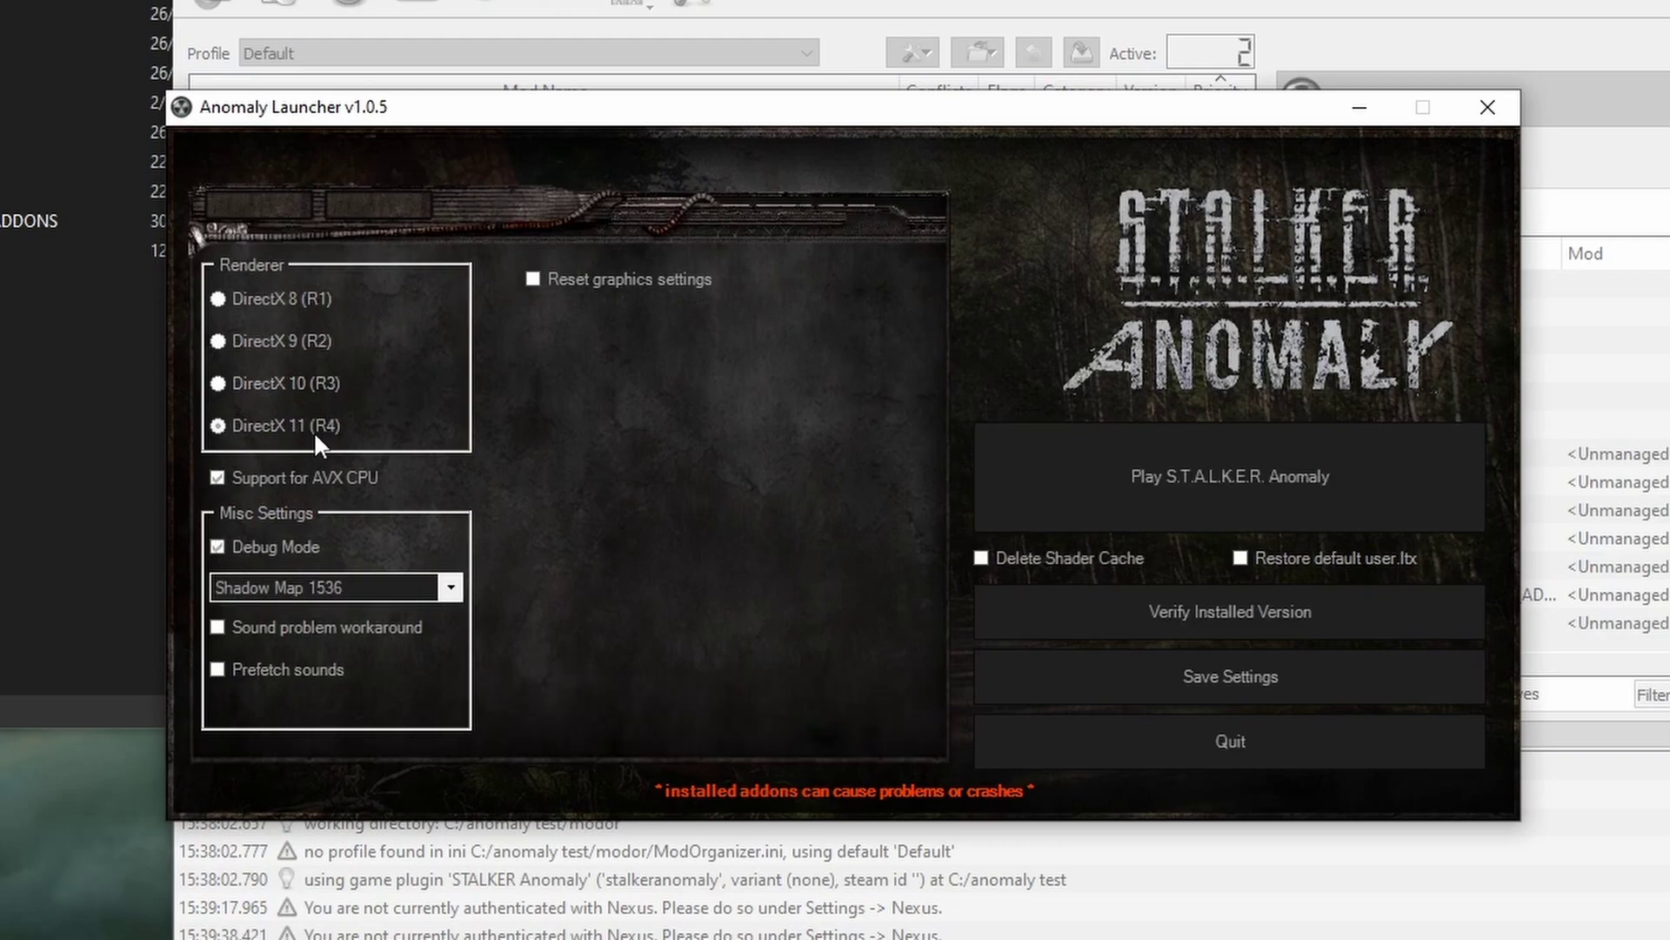
pyautogui.click(981, 559)
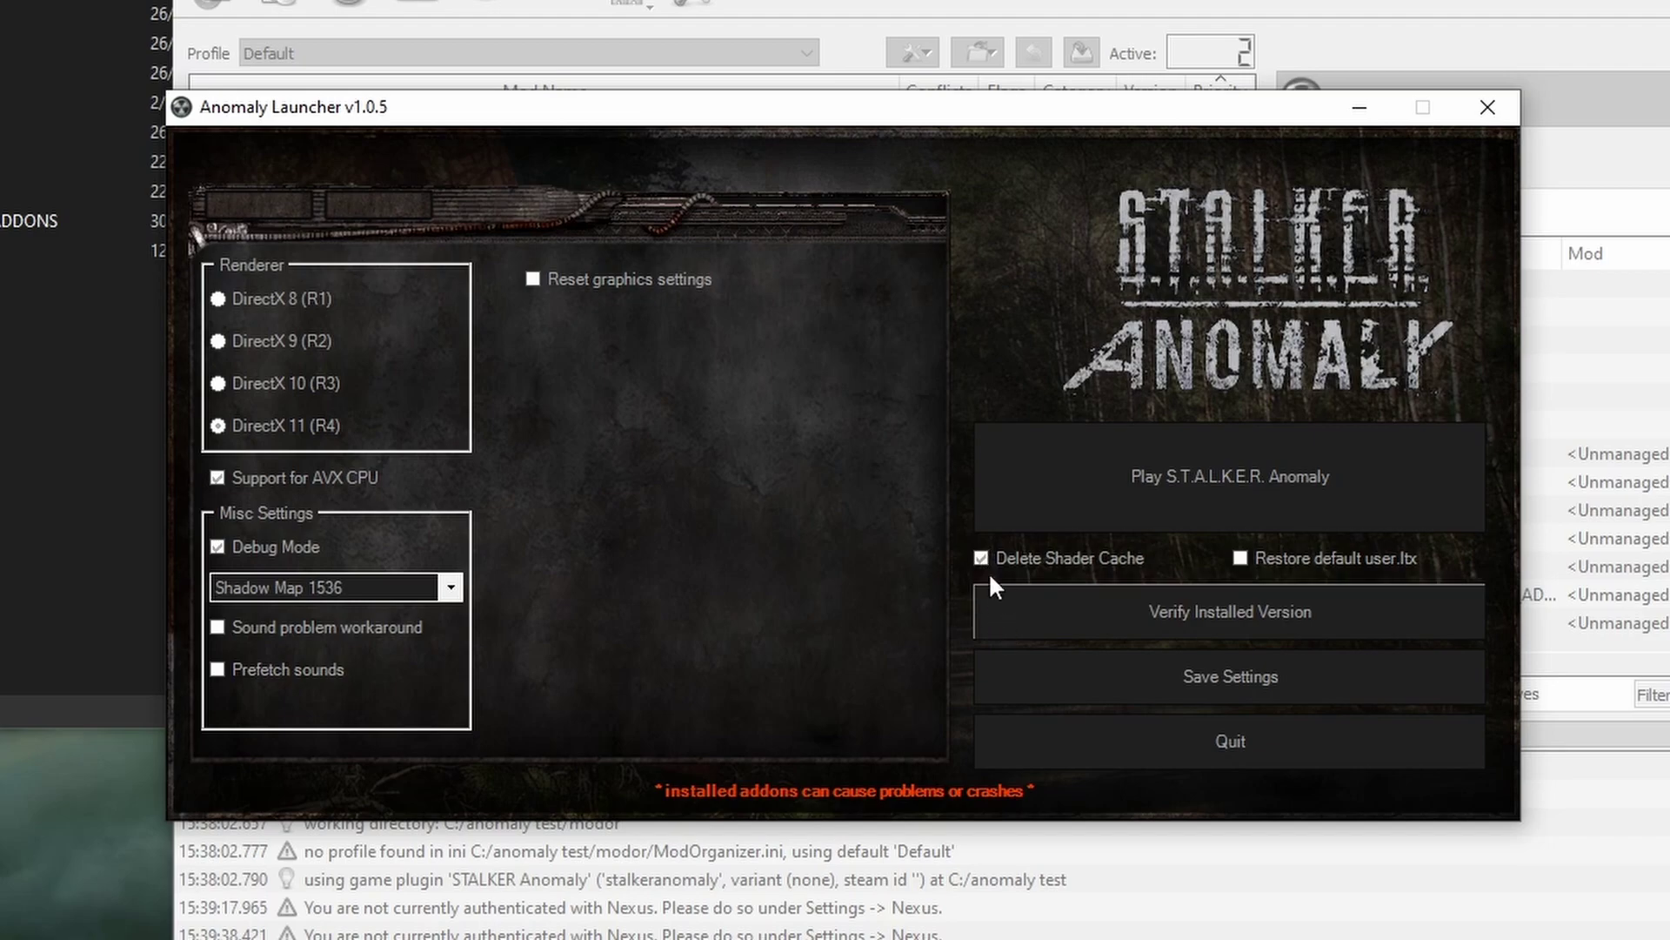
pyautogui.click(1177, 457)
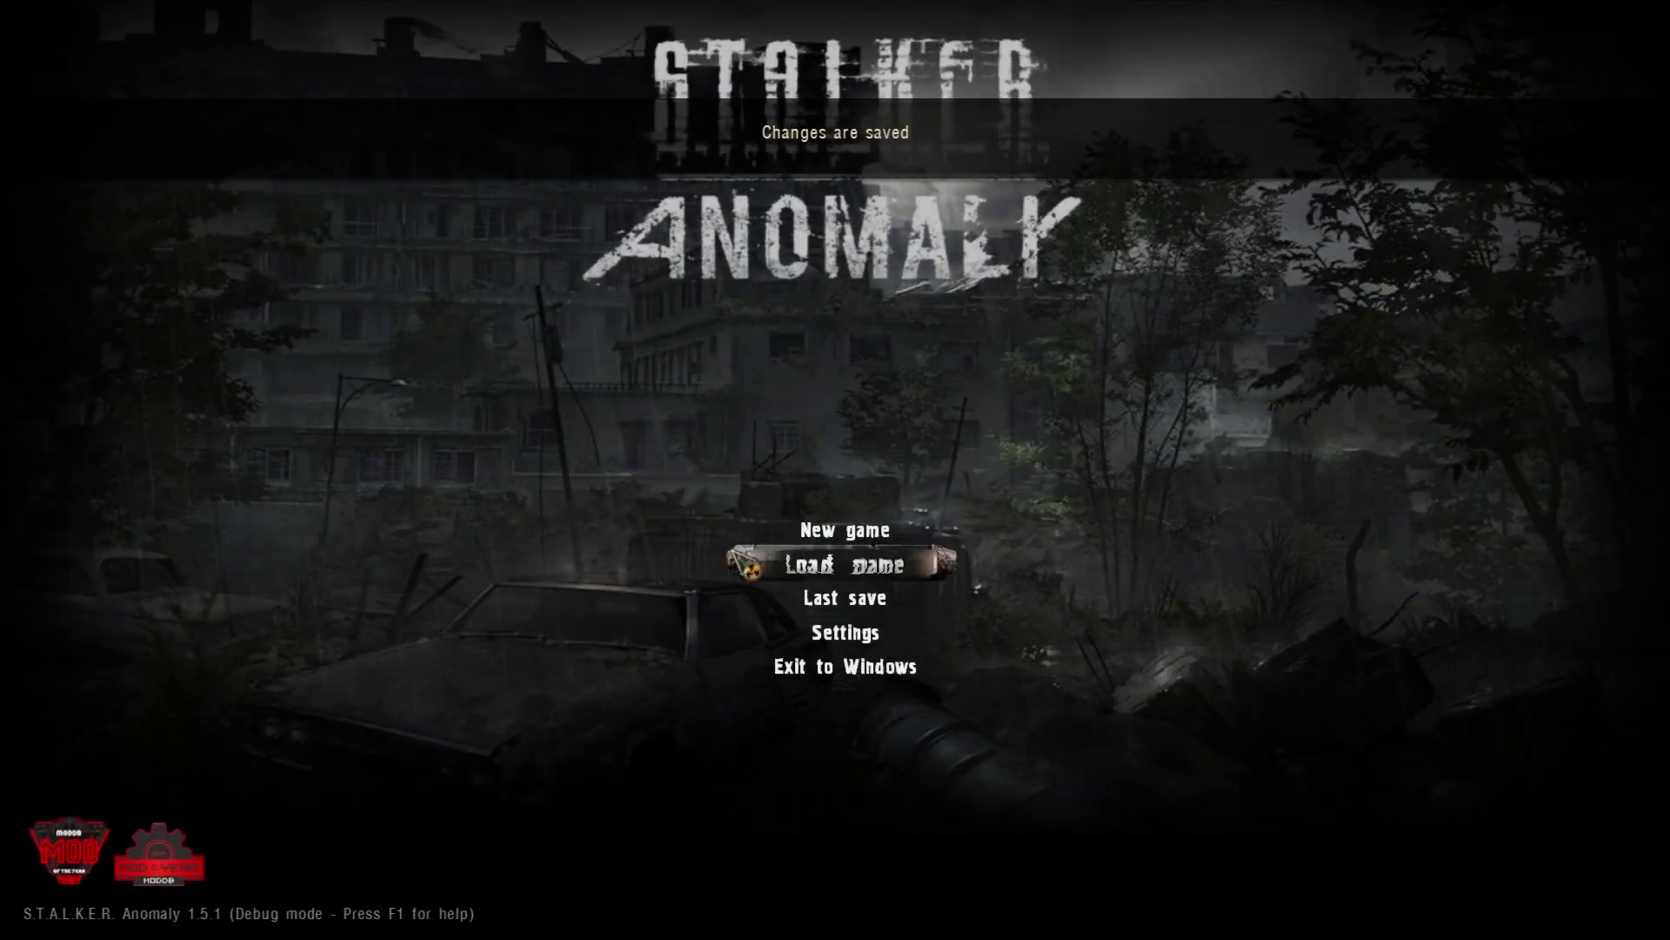
# Step: Enable cover weapon compression, alternate pricing system and magazines in Desolation specific options, and apply
pyautogui.click(854, 636)
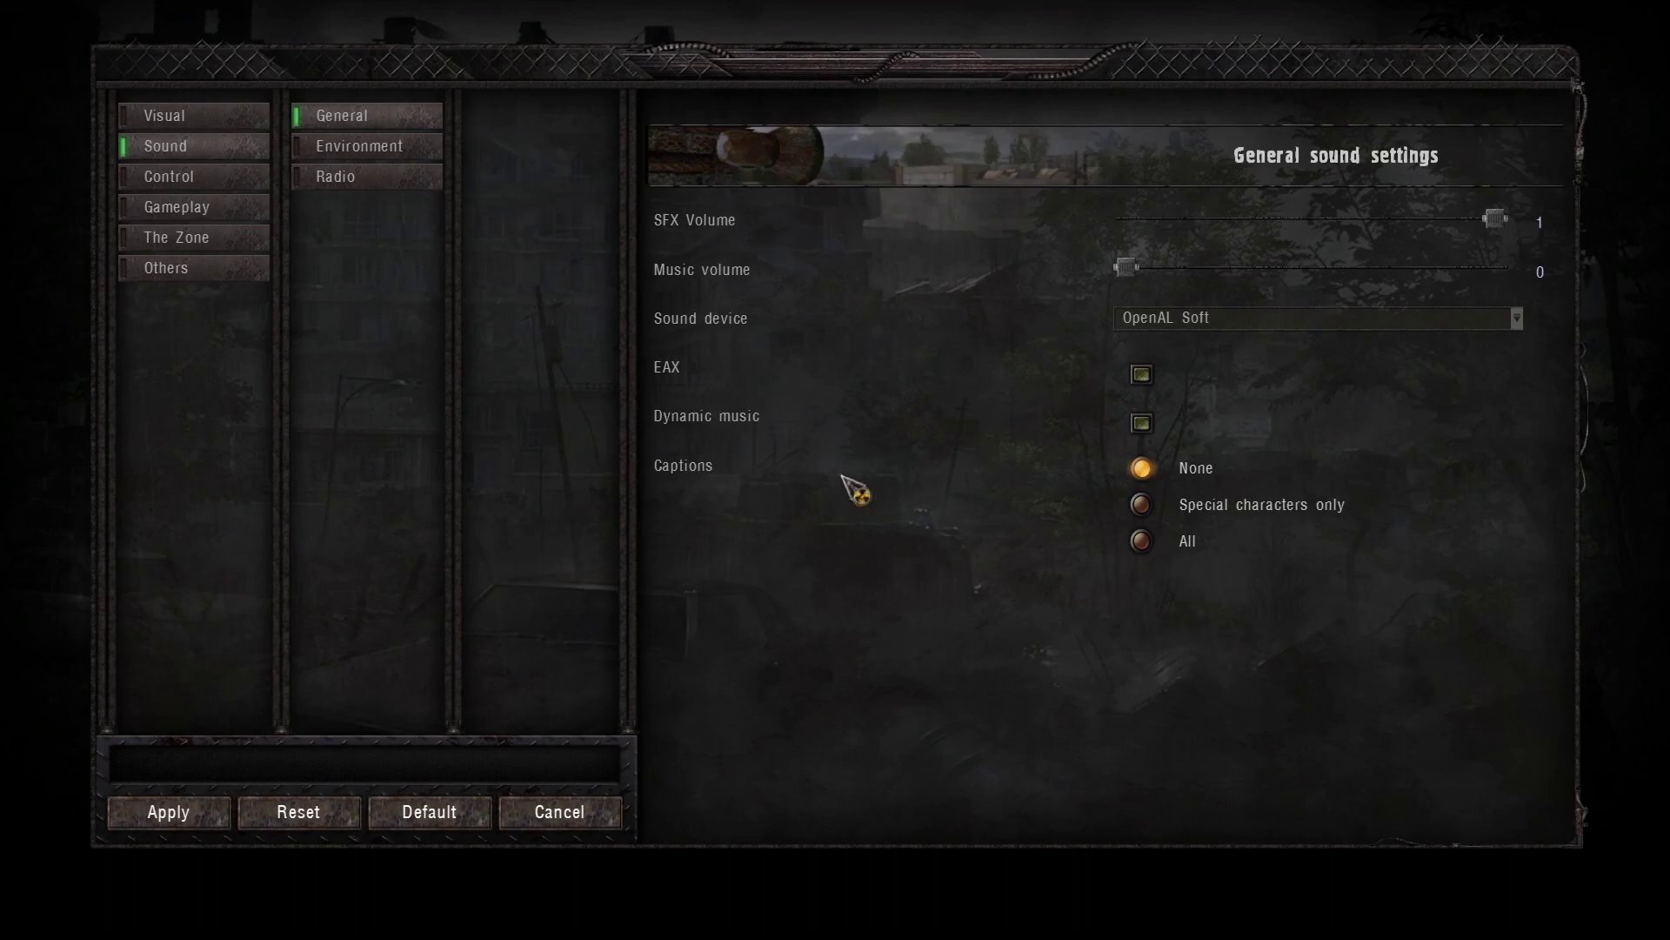
pyautogui.click(180, 207)
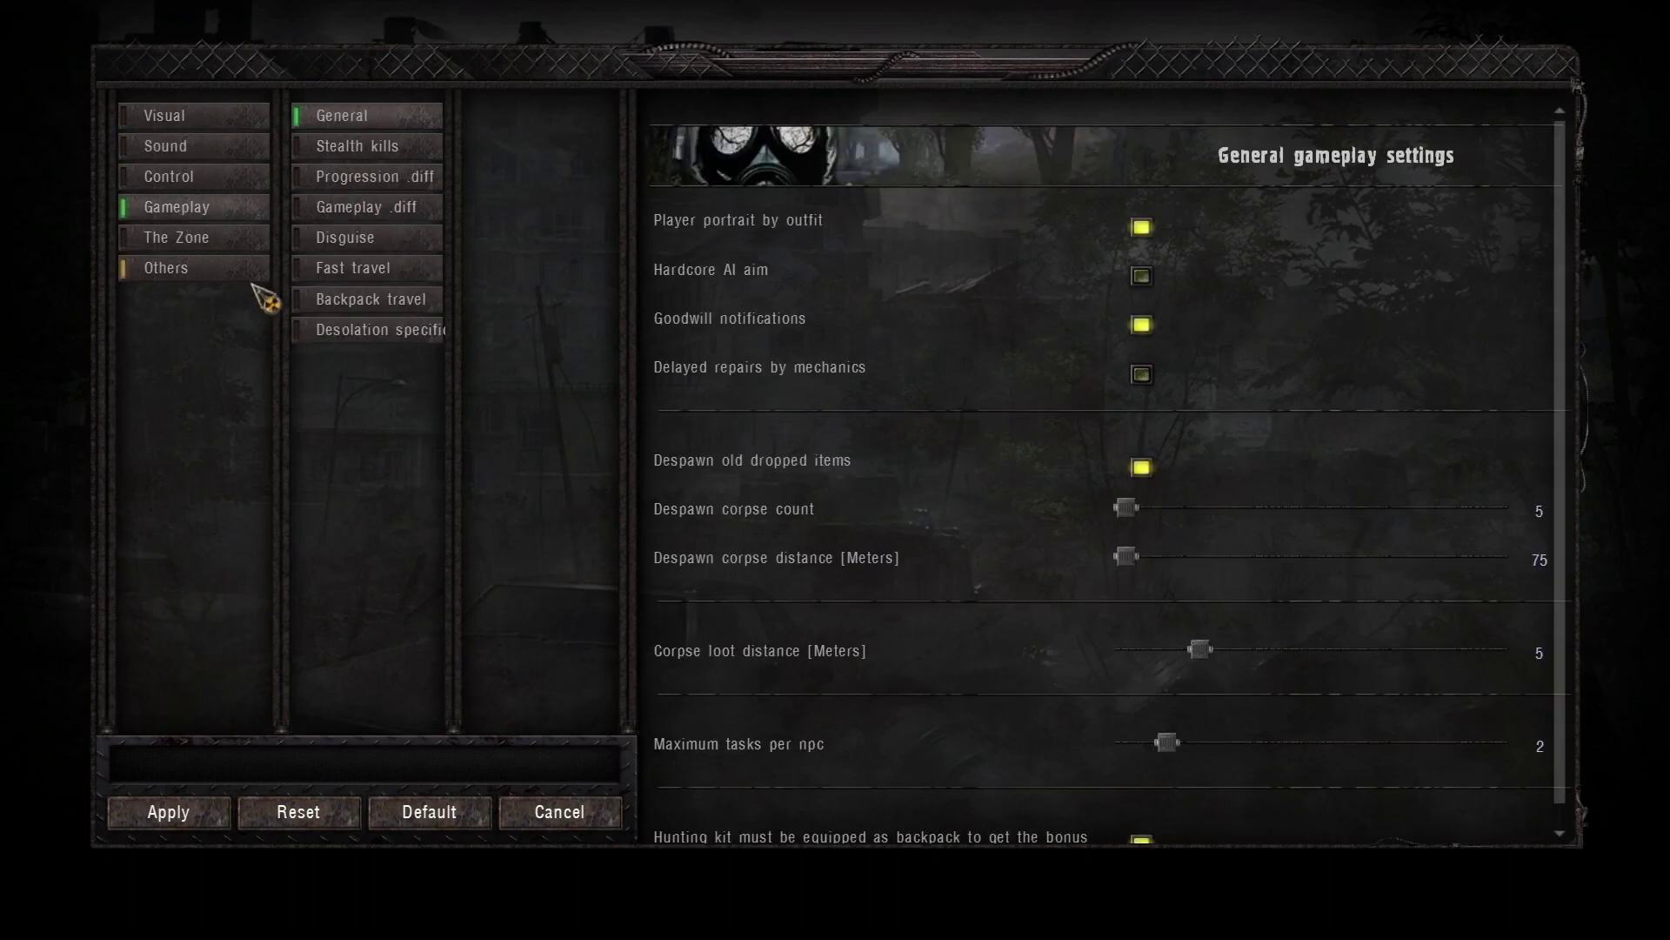
pyautogui.click(394, 339)
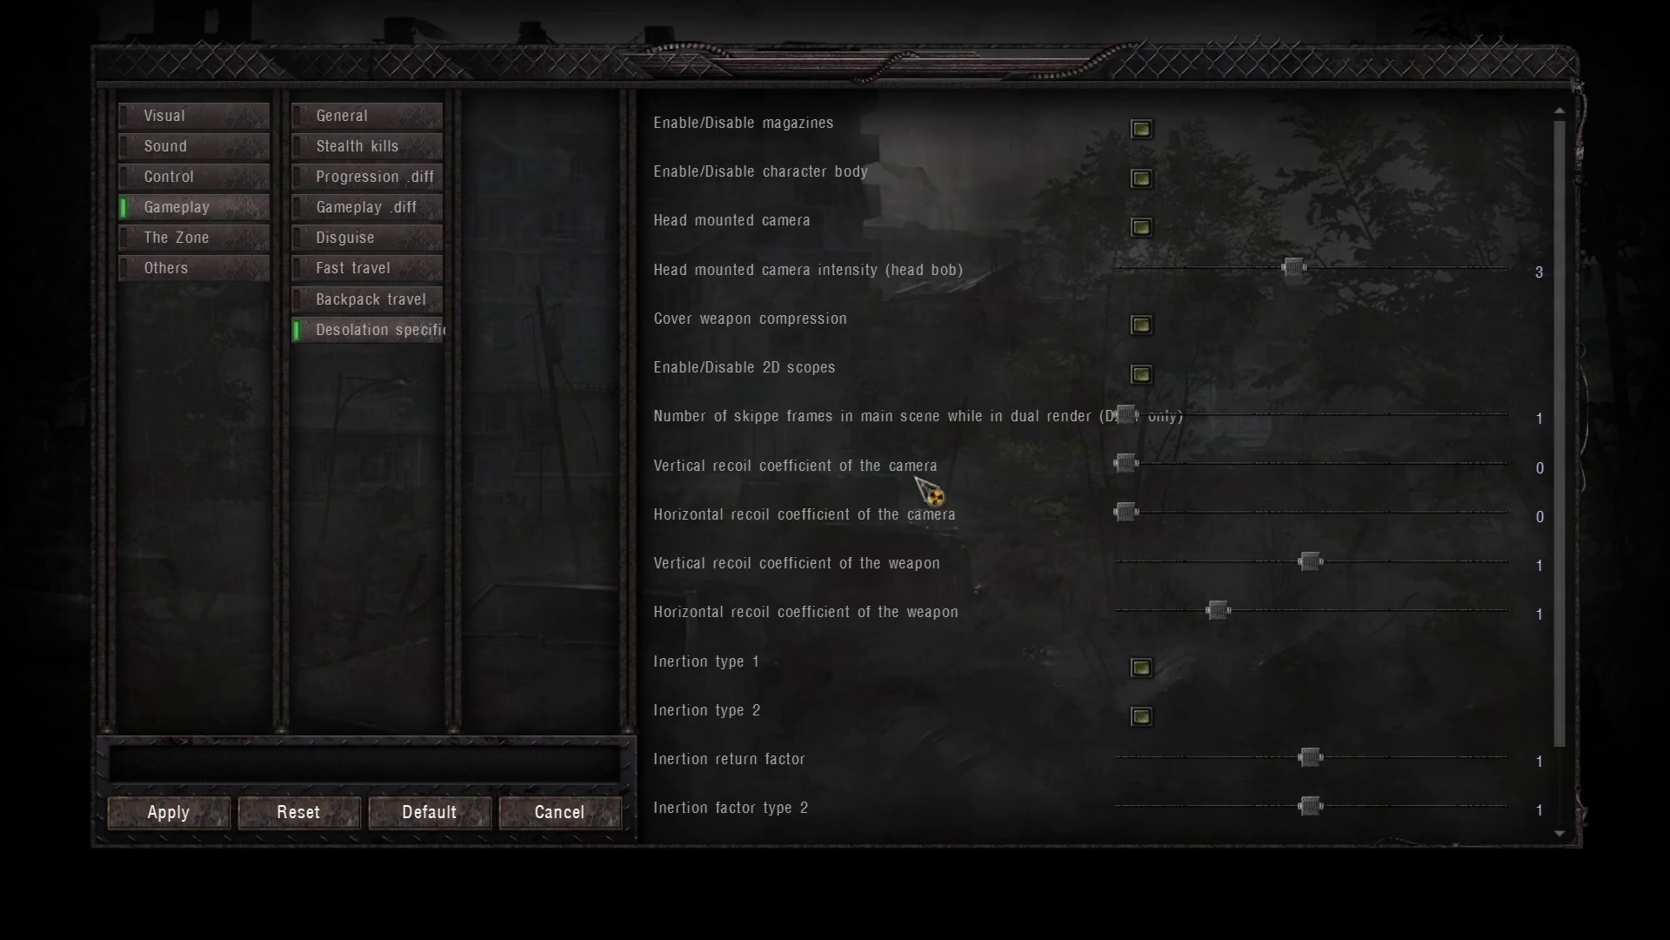
pyautogui.scroll(-2, 922, 709)
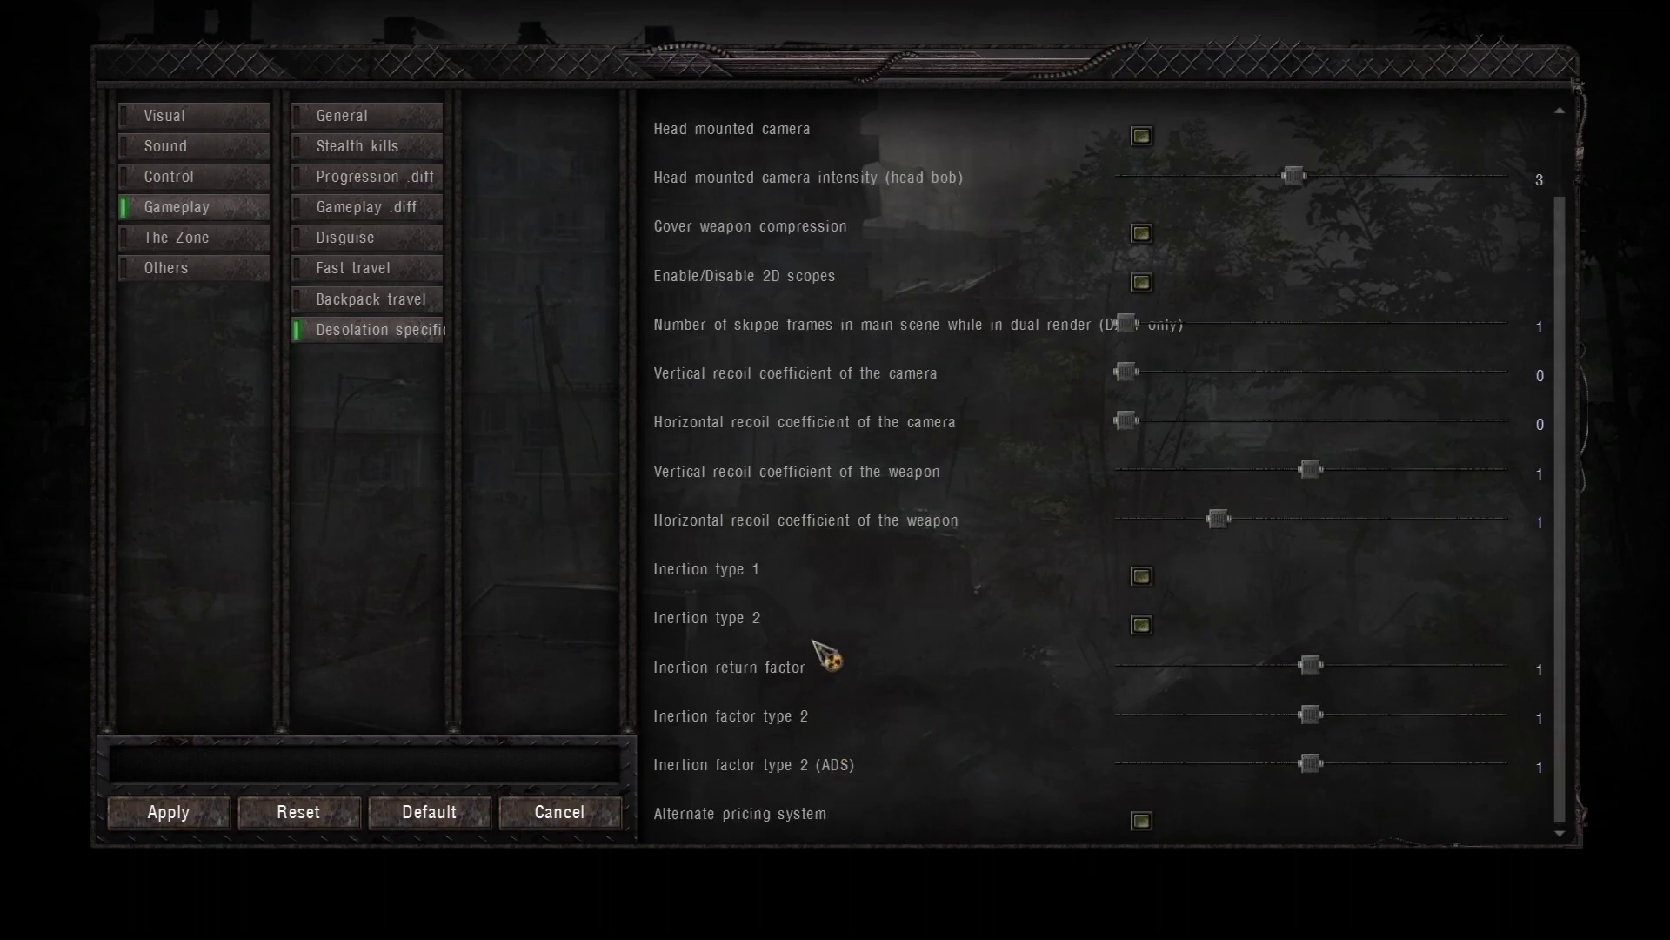
pyautogui.scroll(2, 817, 649)
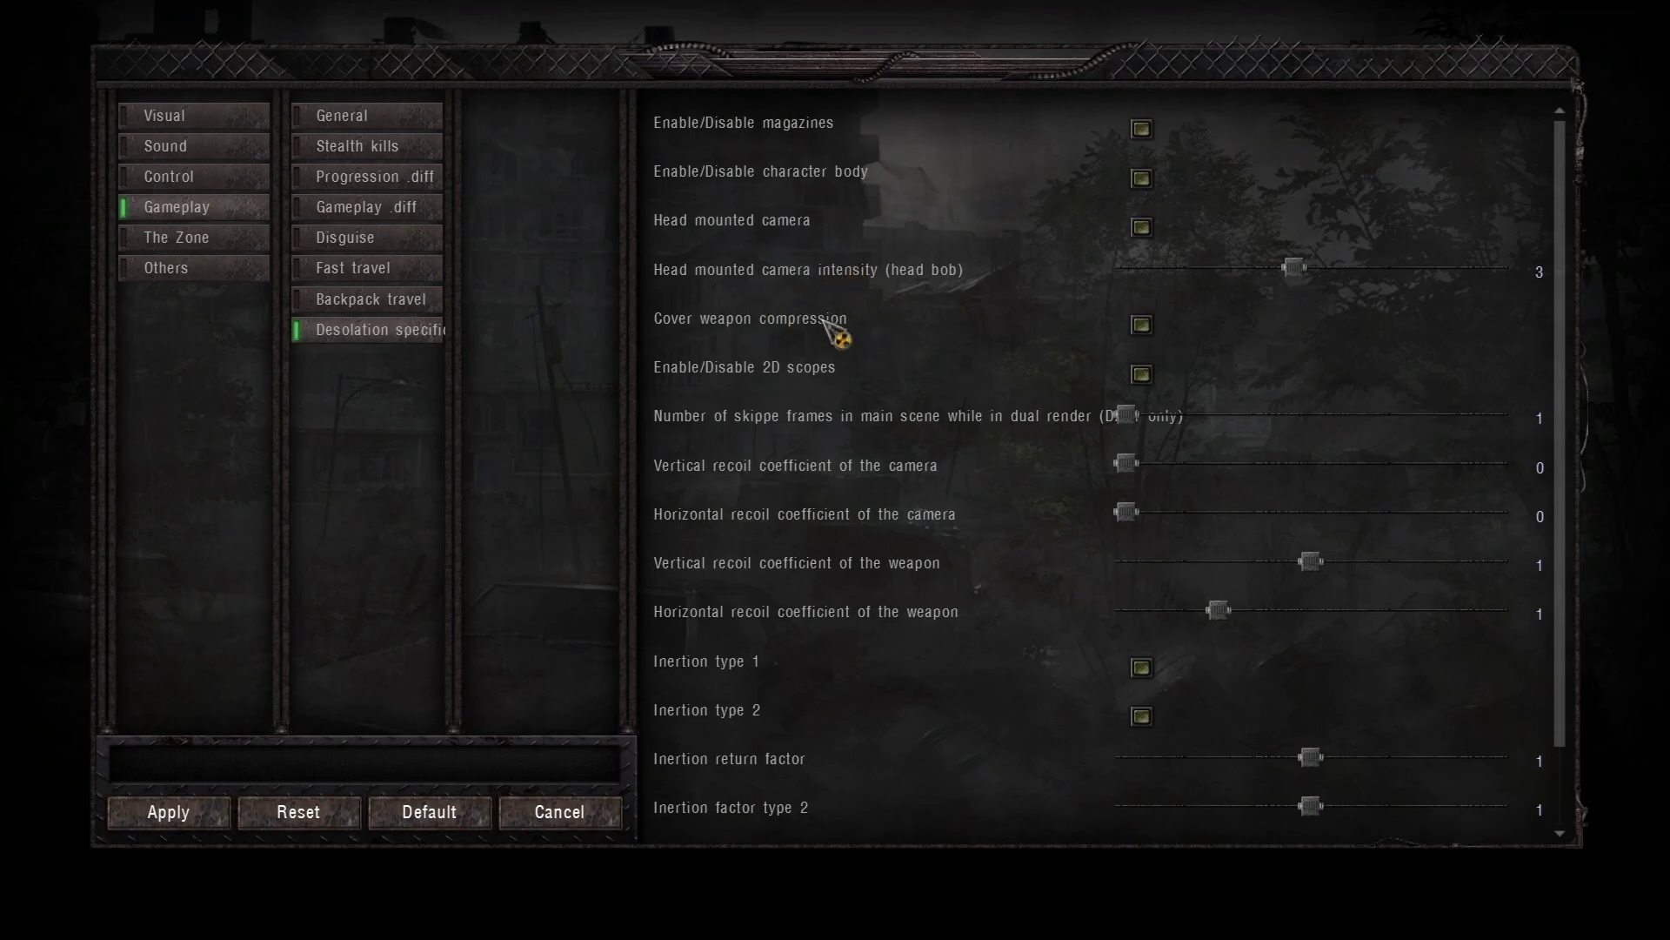
pyautogui.click(1143, 327)
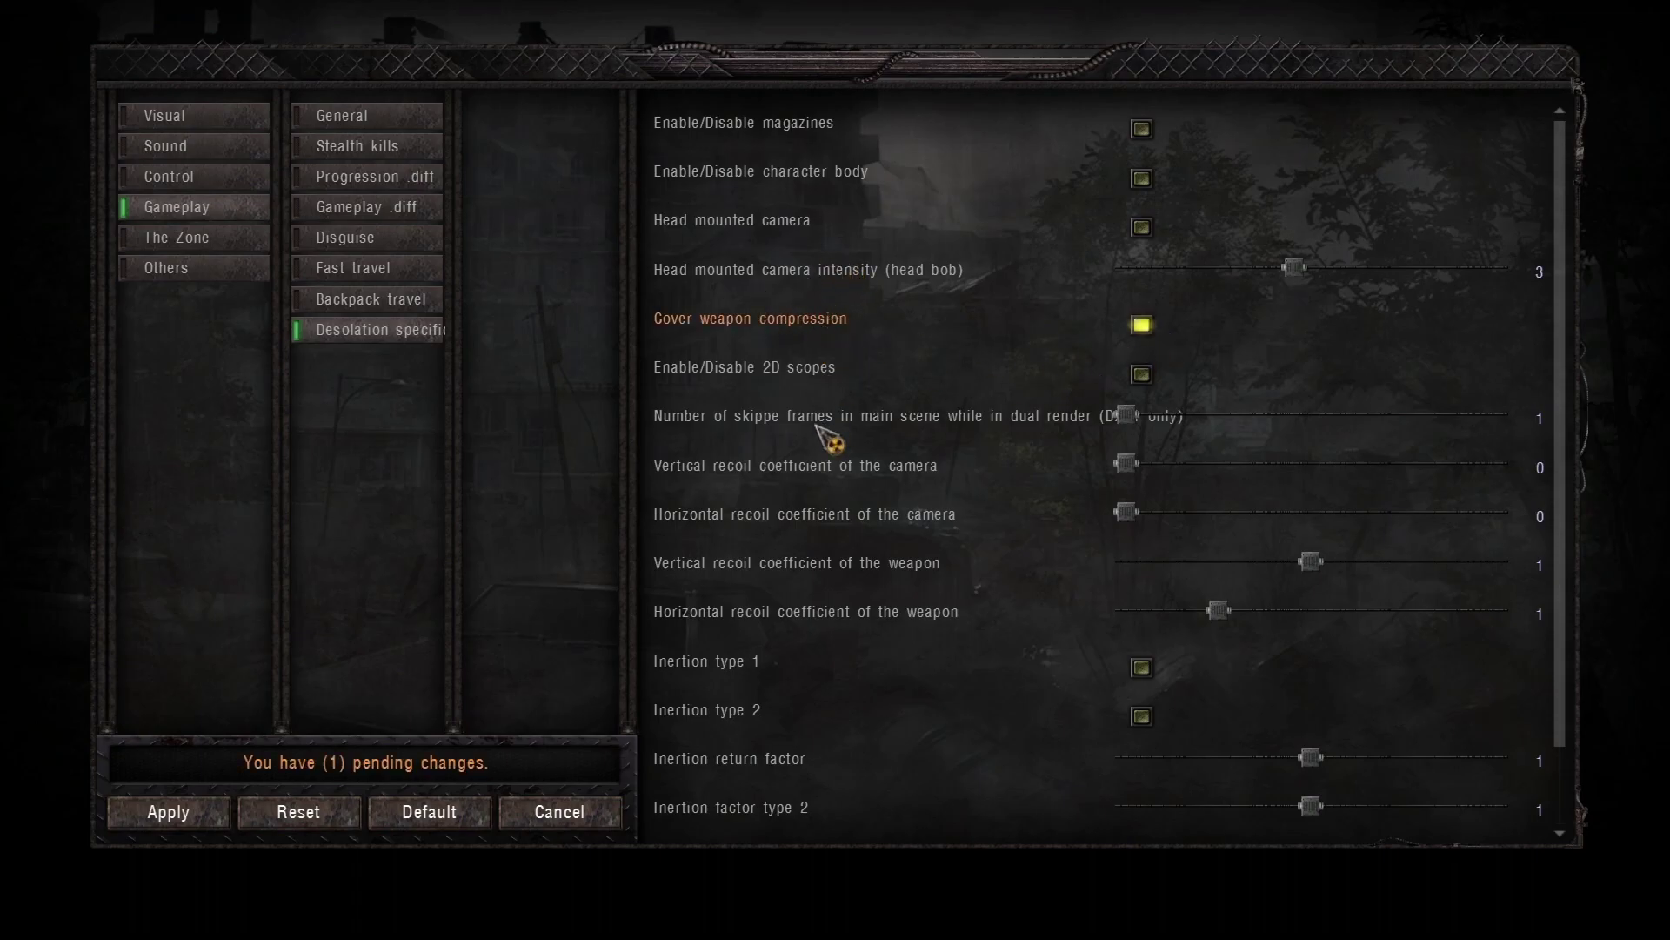
pyautogui.scroll(-2, 816, 462)
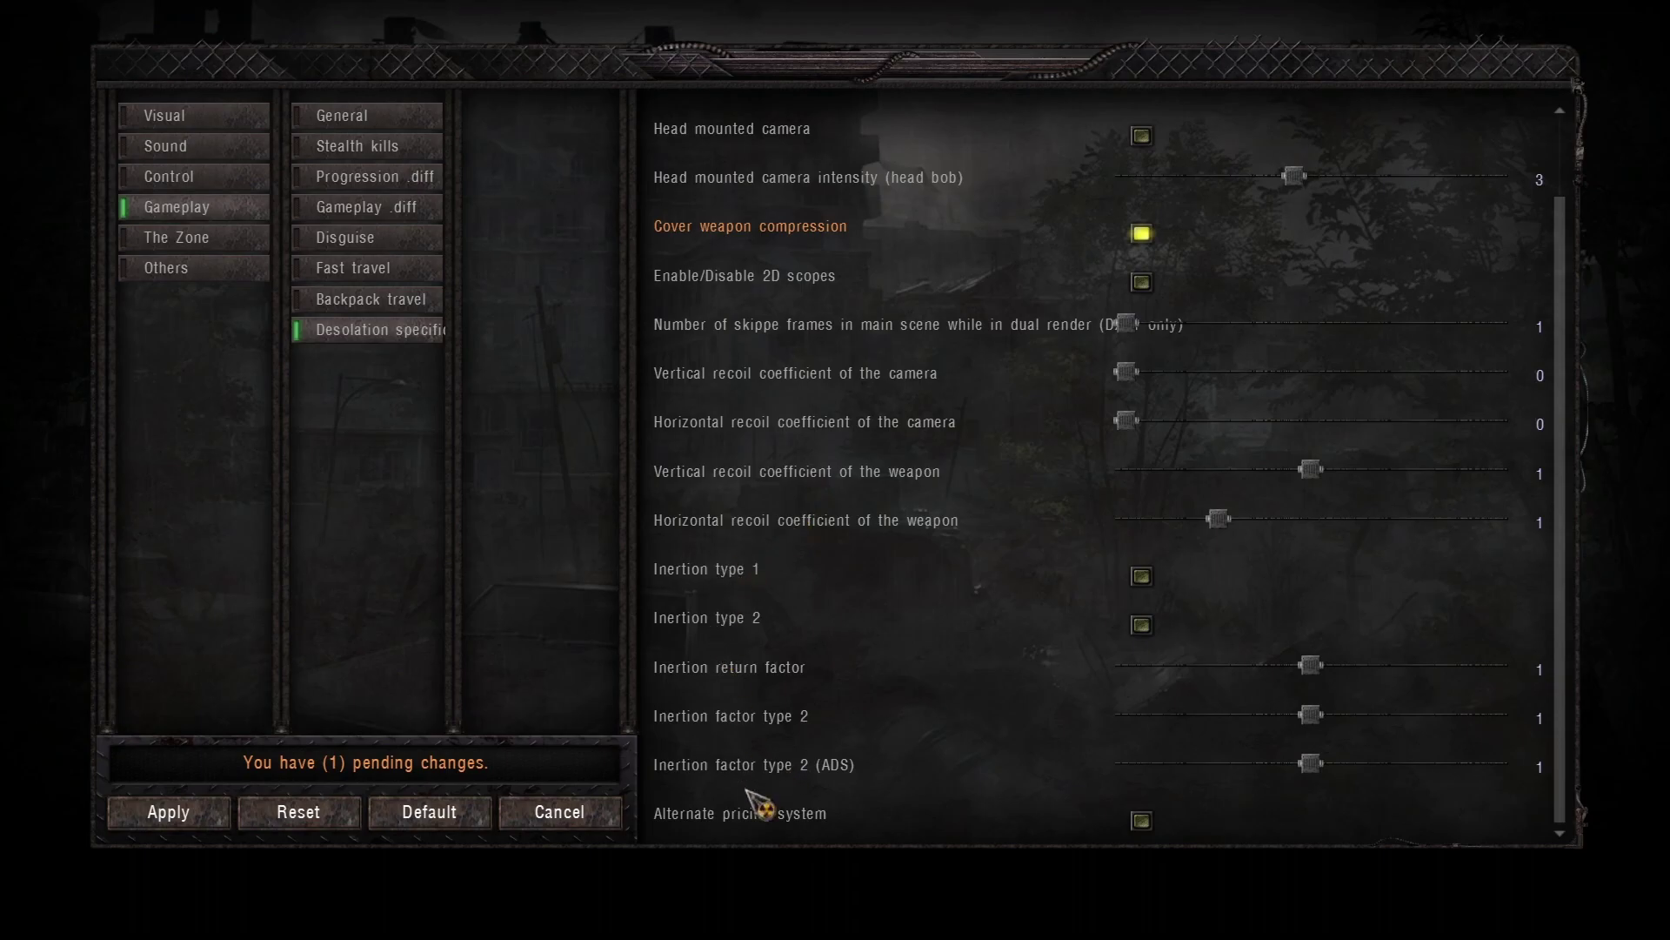
pyautogui.click(1147, 827)
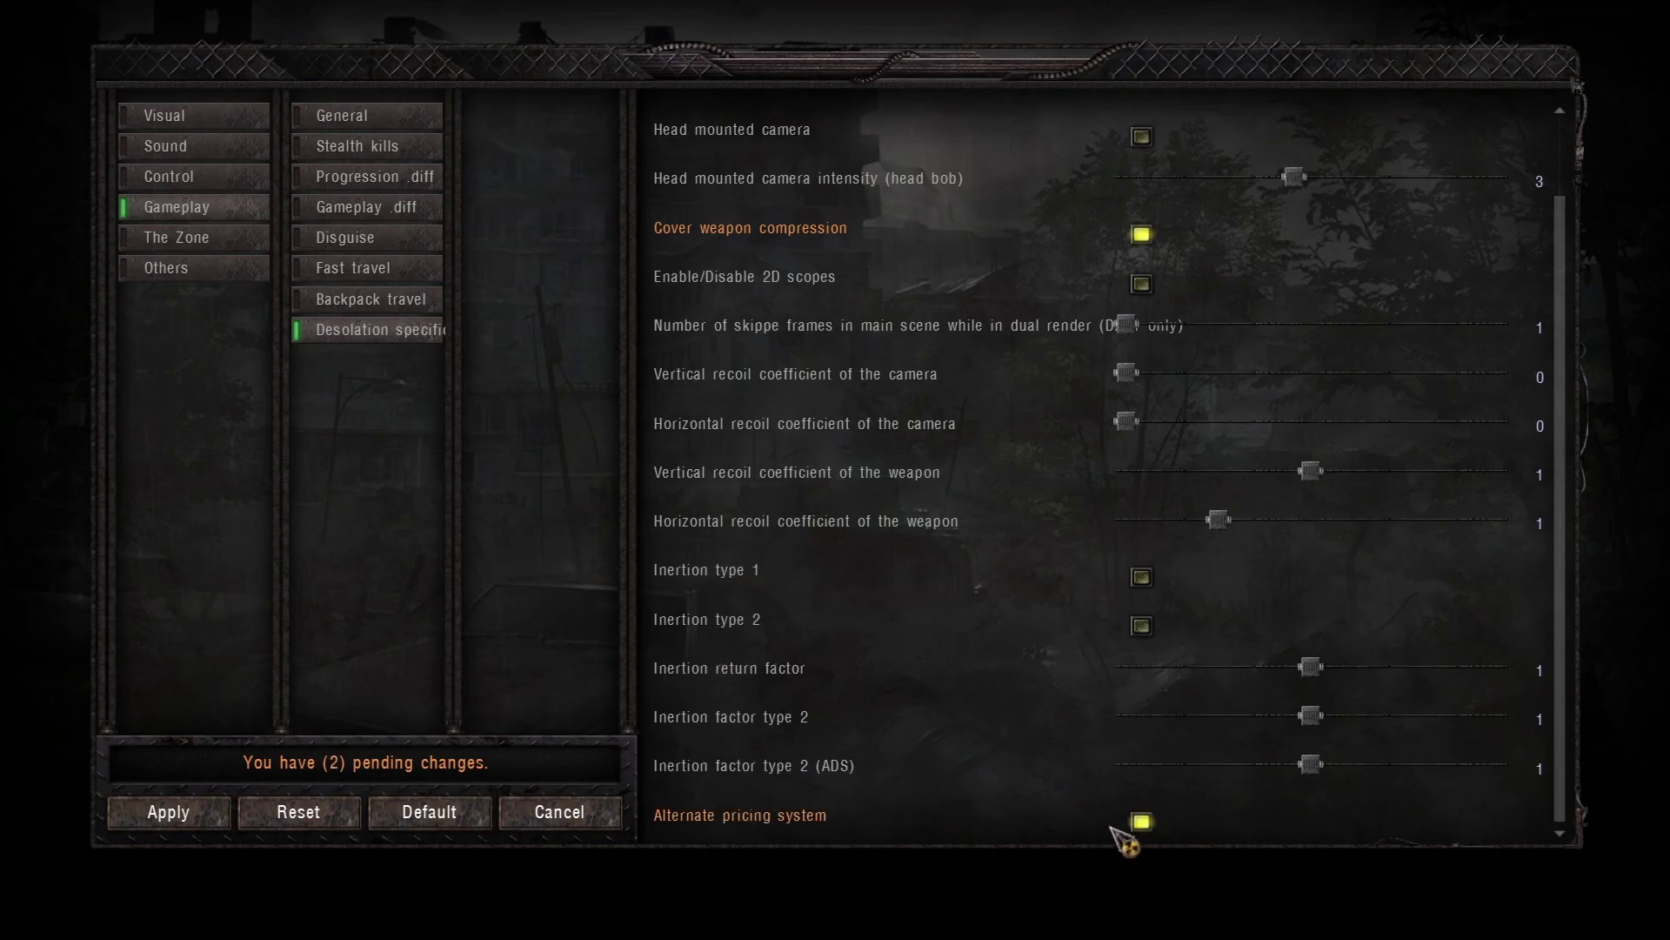
pyautogui.scroll(2, 770, 688)
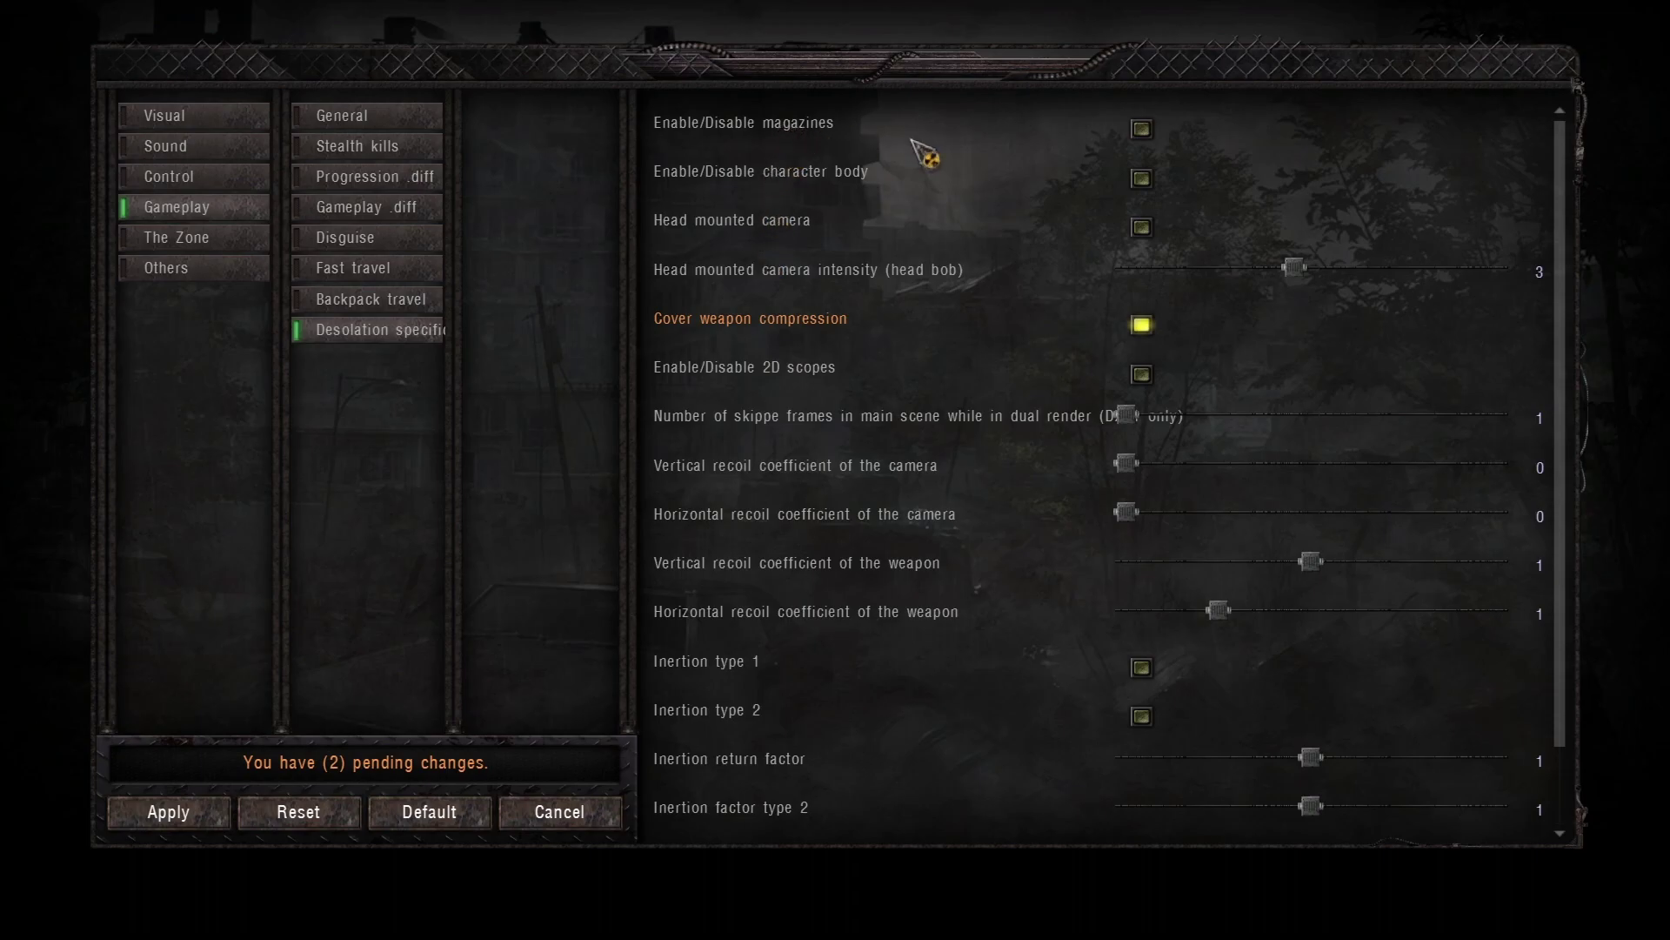
pyautogui.click(1143, 130)
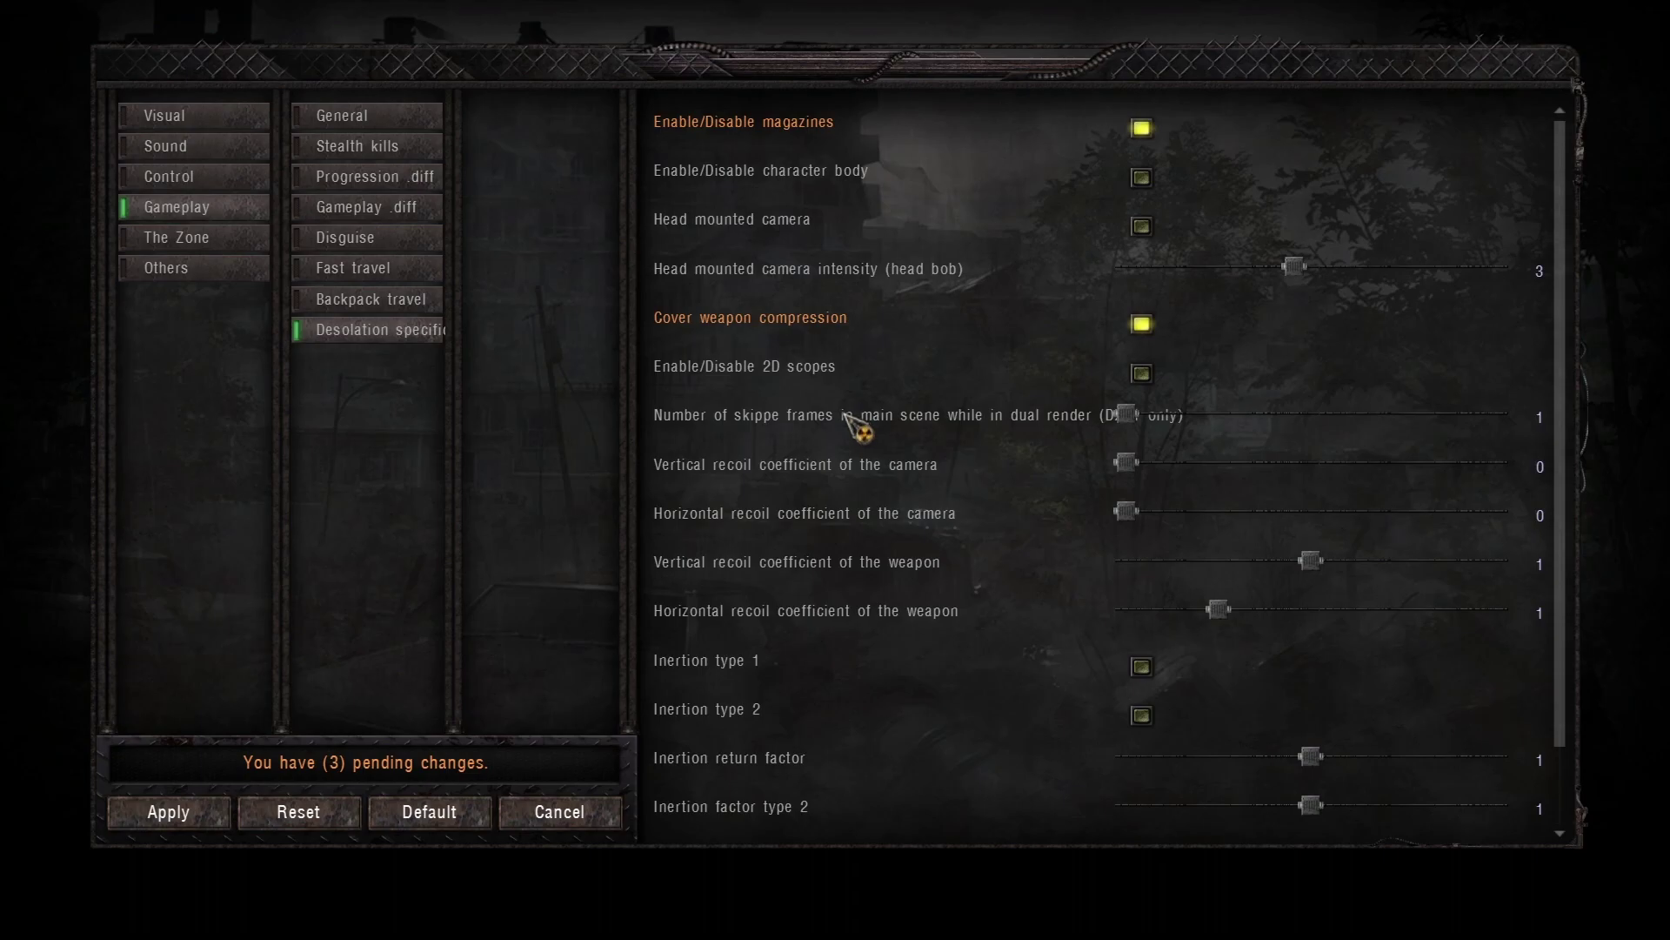
pyautogui.click(168, 811)
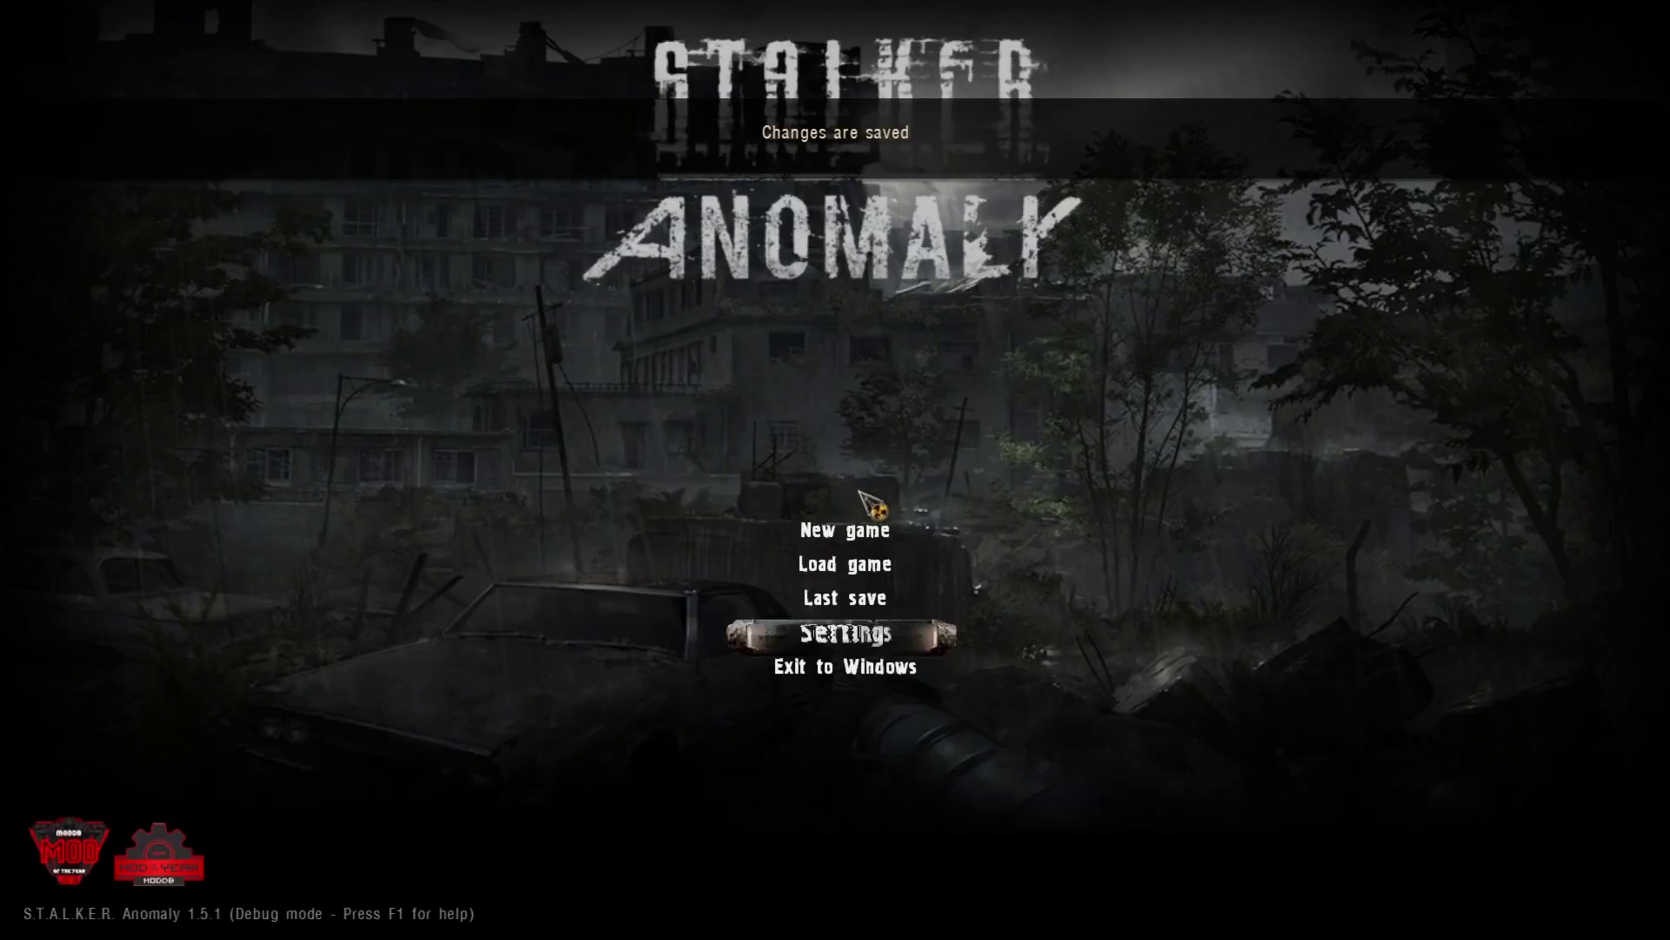
# Step: View the keyboard bindings under the Control settings
pyautogui.click(861, 640)
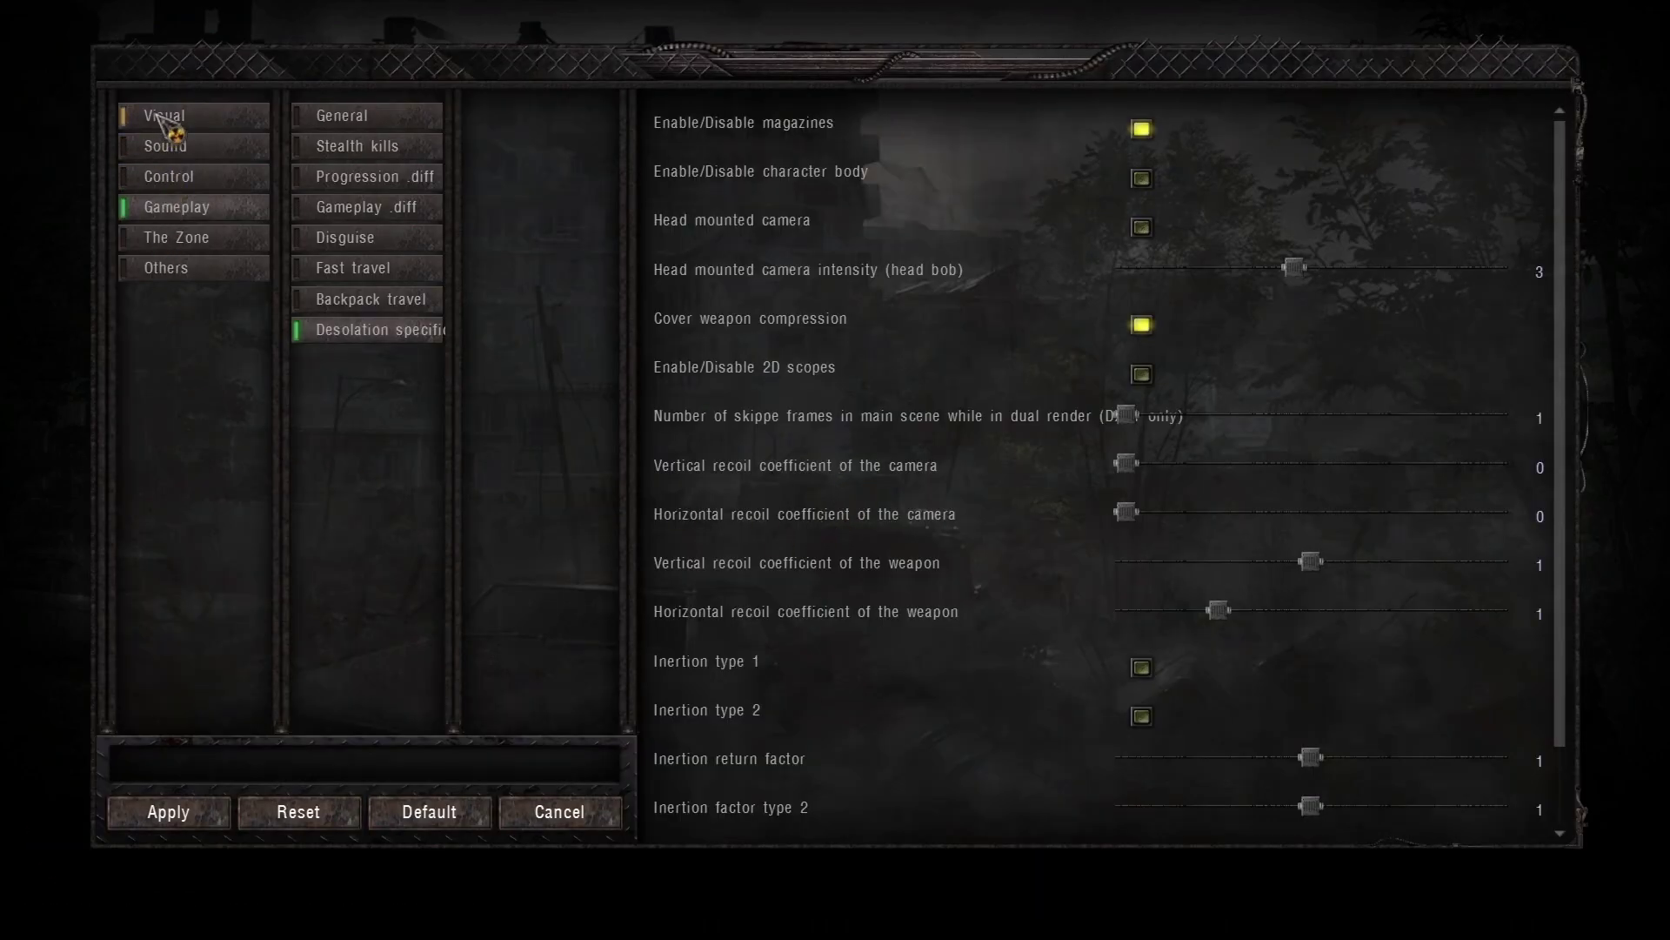
pyautogui.click(208, 190)
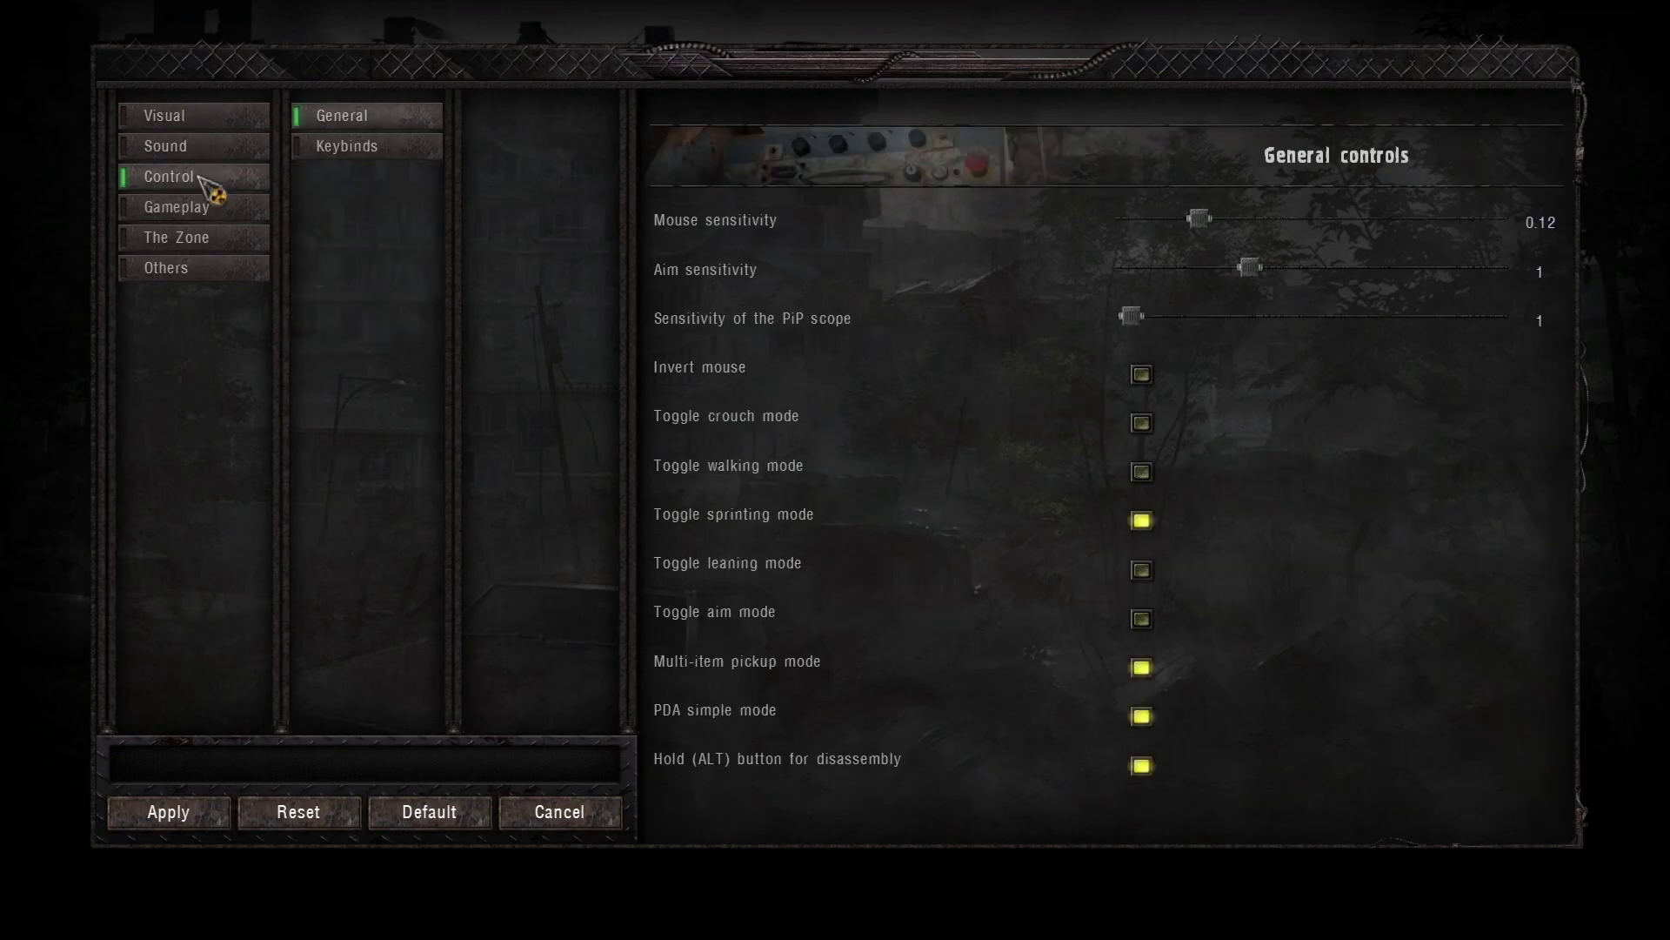
pyautogui.click(348, 150)
pyautogui.moveTo(1566, 240); pyautogui.dragTo(1572, 820)
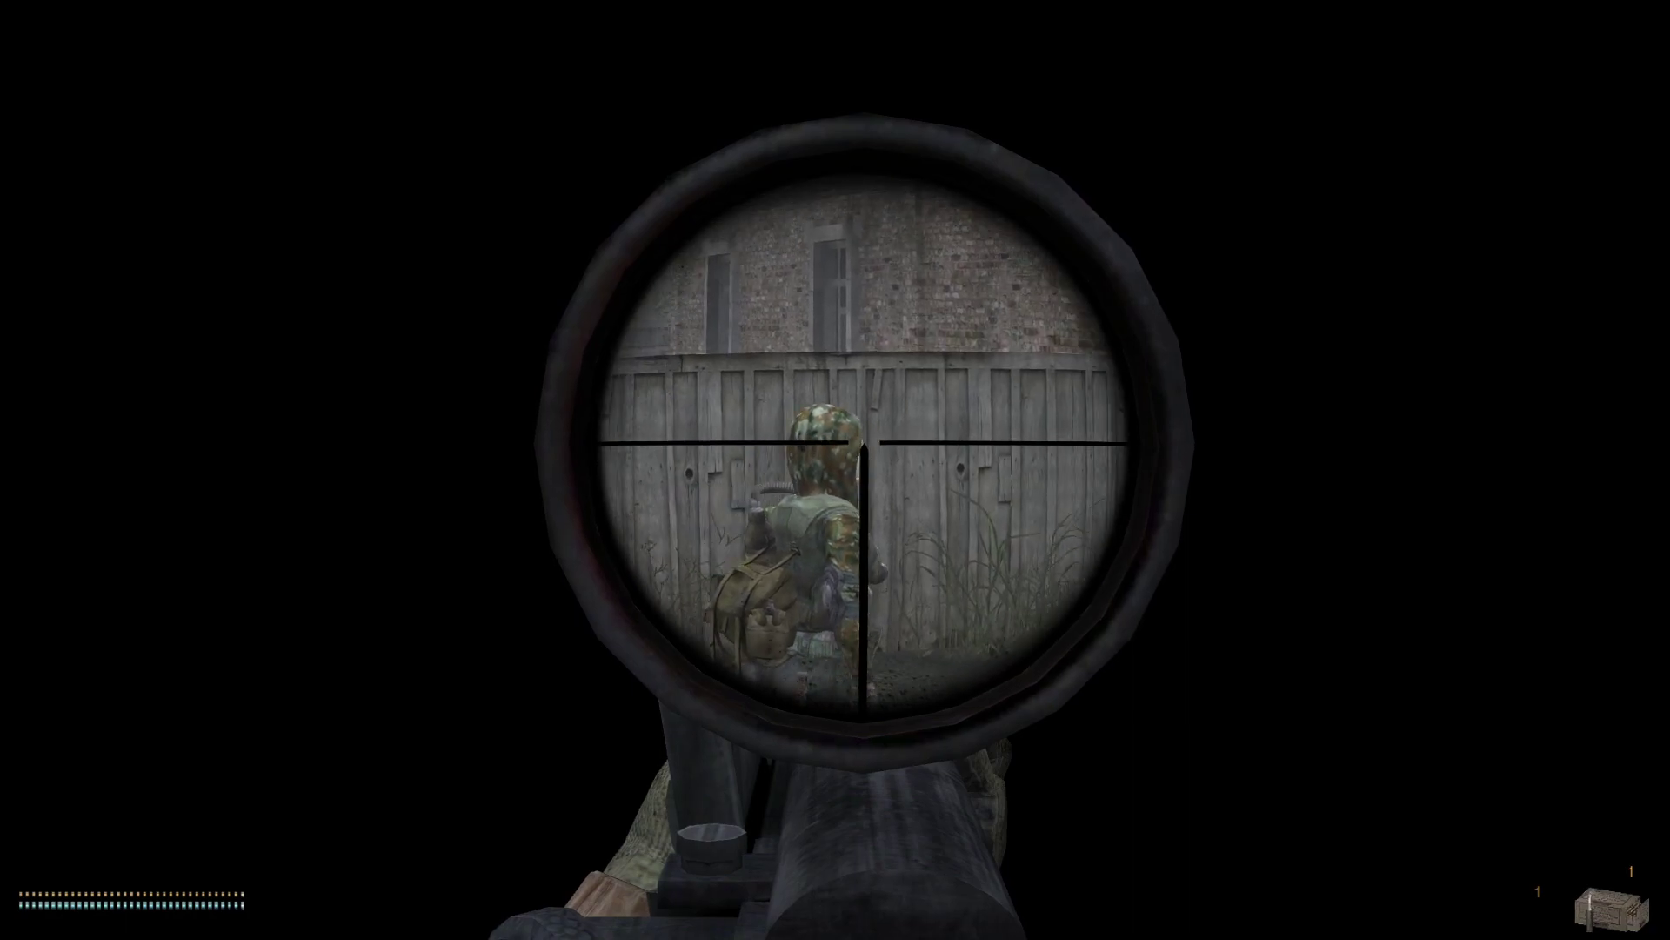
# Step: Lower the rifle from the scope view and bring up the pause menu
pyautogui.rightClick(835, 470)
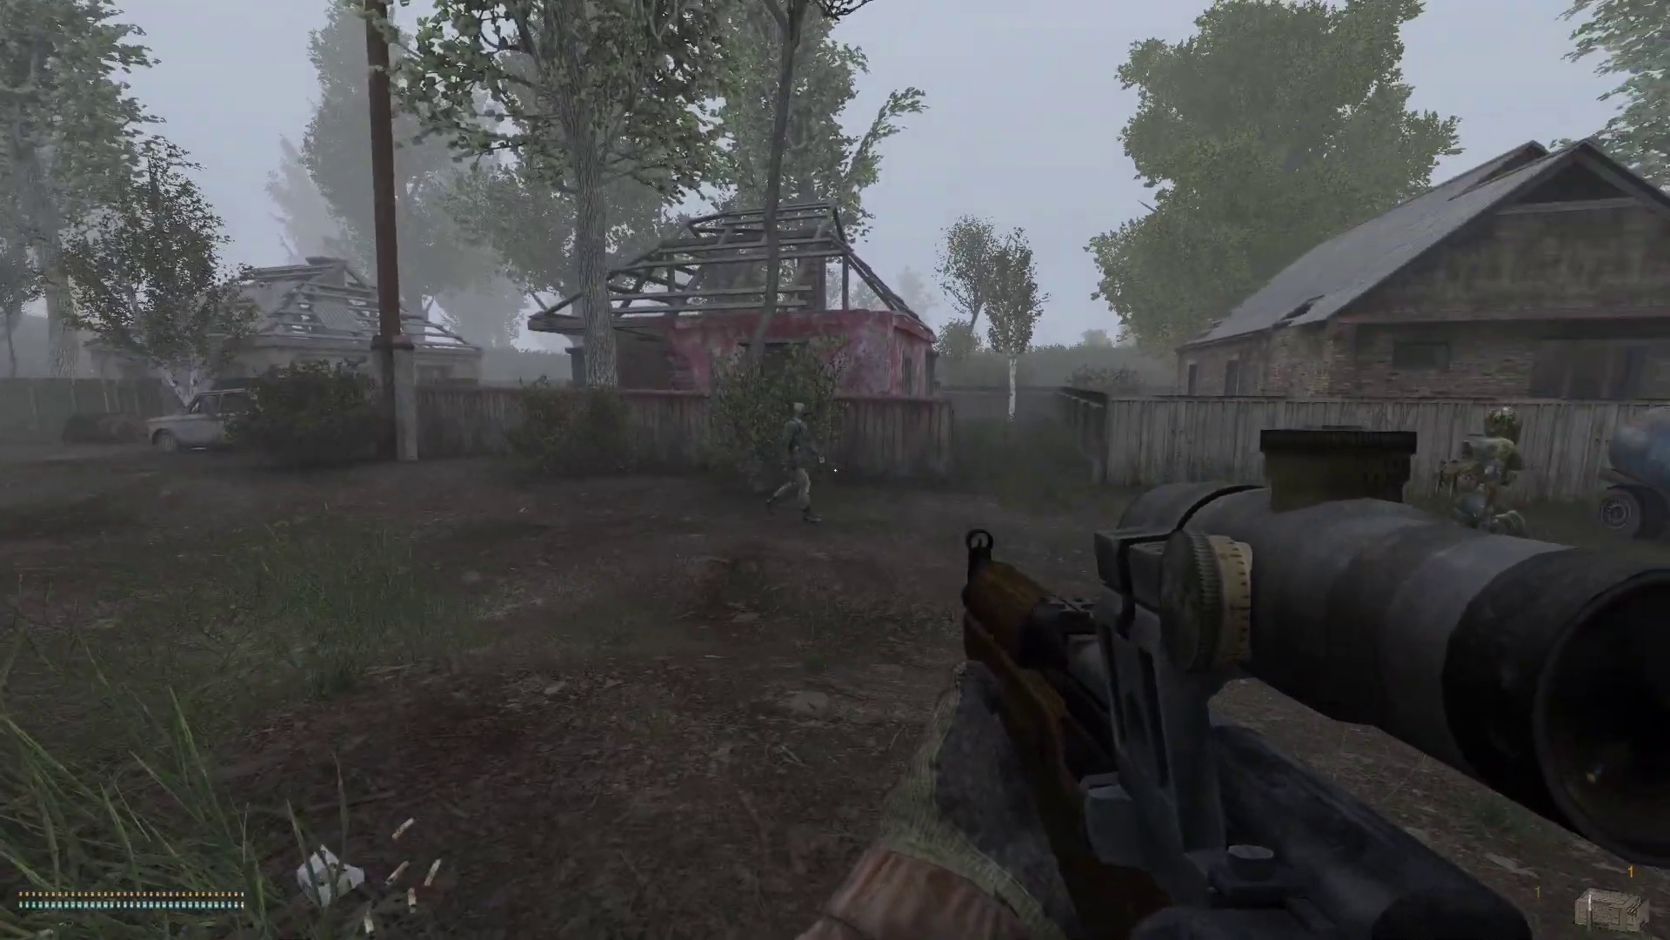
pyautogui.press('Escape')
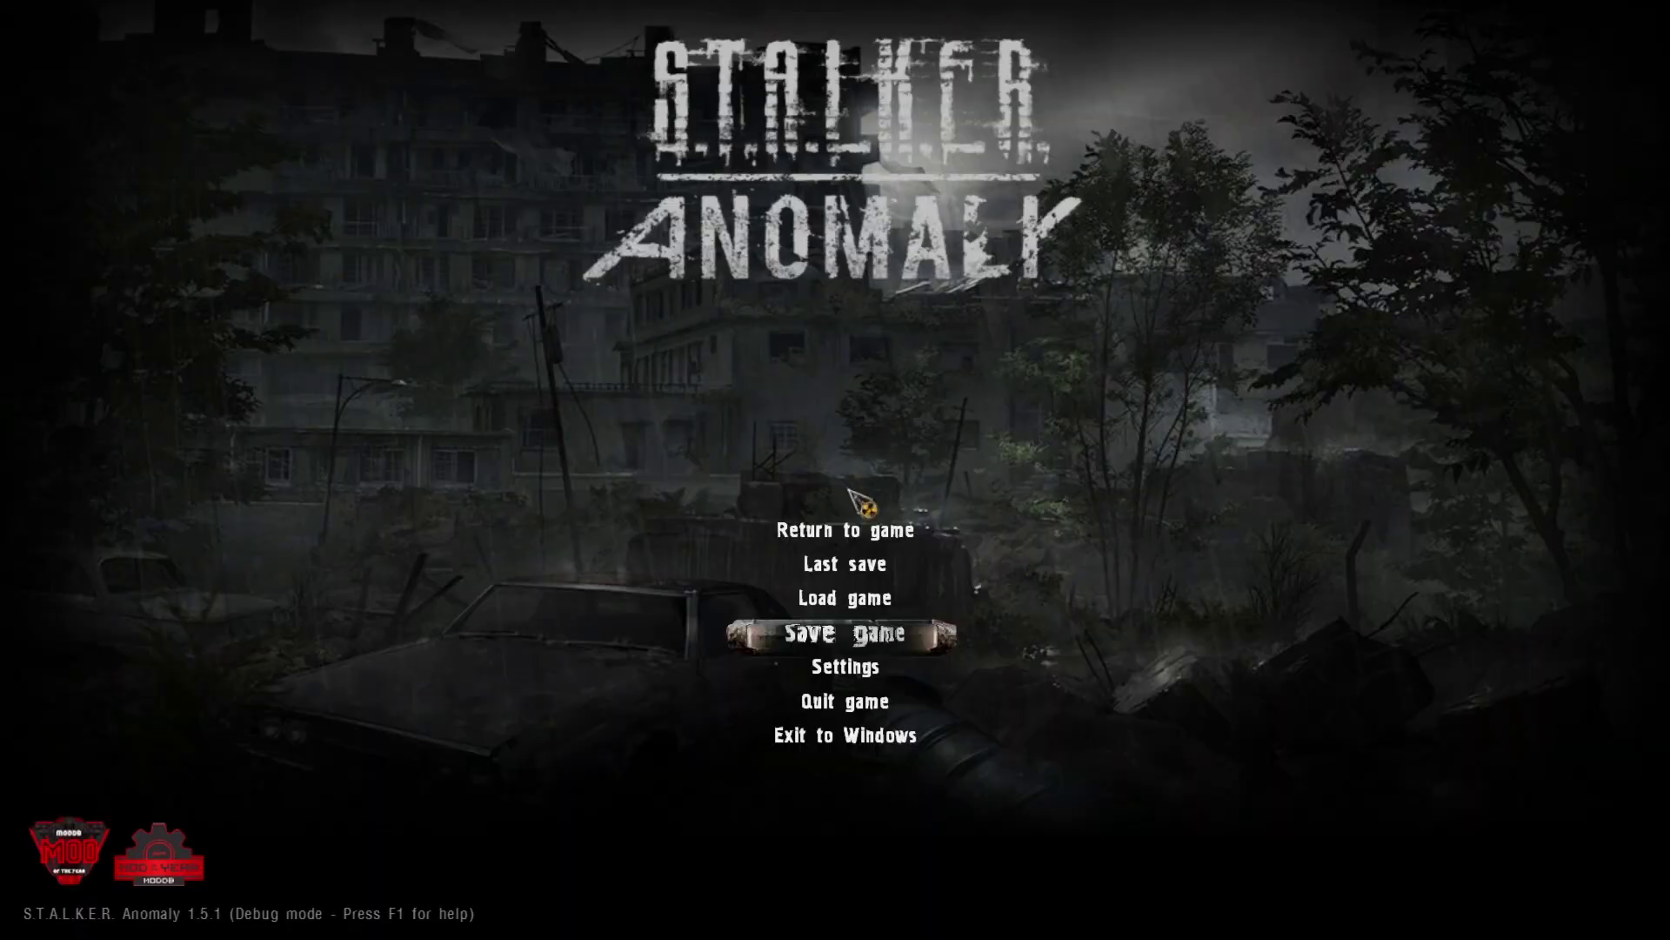
# Step: Set Advanced video anti-aliasing to Off, apply, and resume aiming through the rifle scope
pyautogui.click(846, 667)
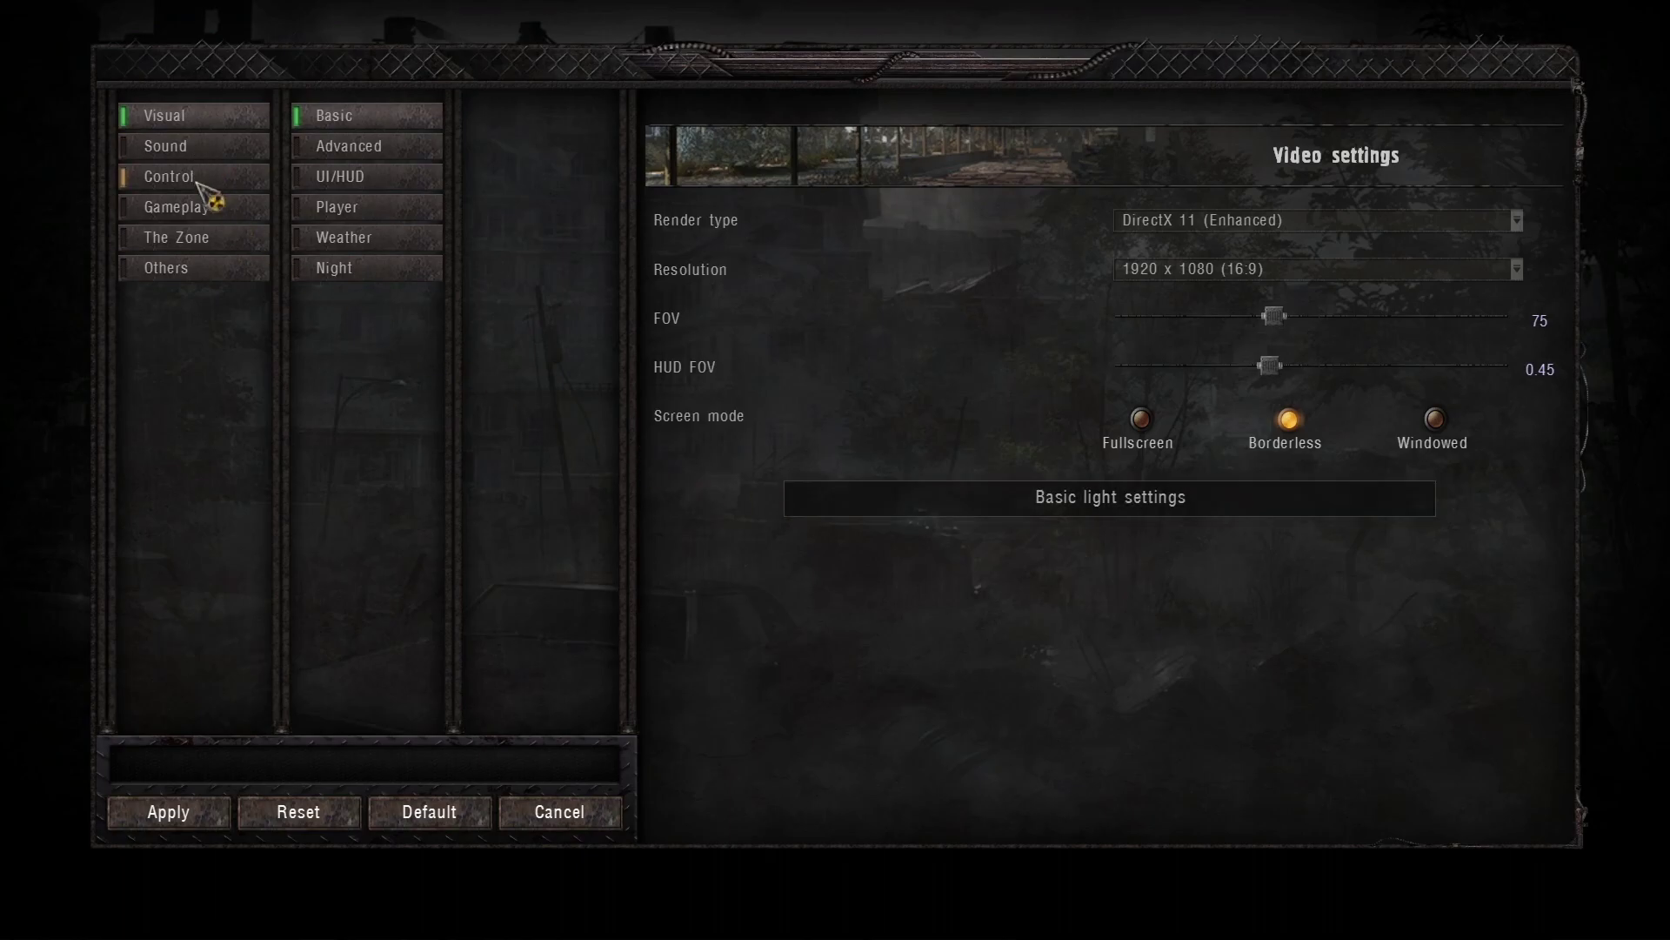
pyautogui.click(374, 148)
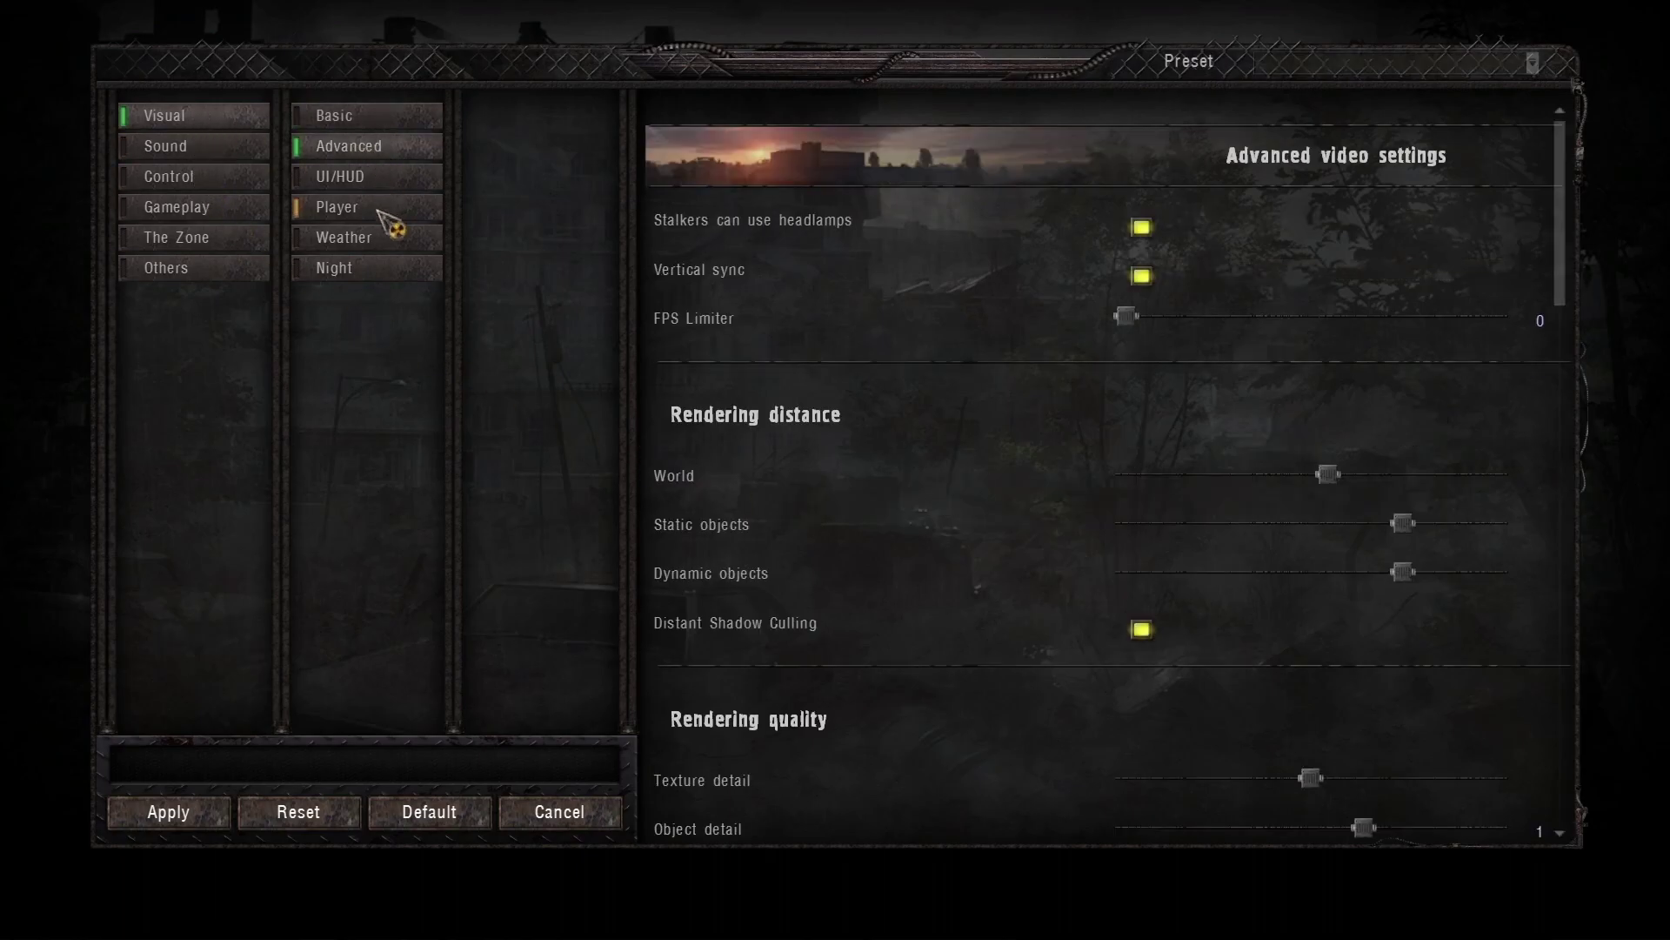
pyautogui.scroll(-3, 895, 558)
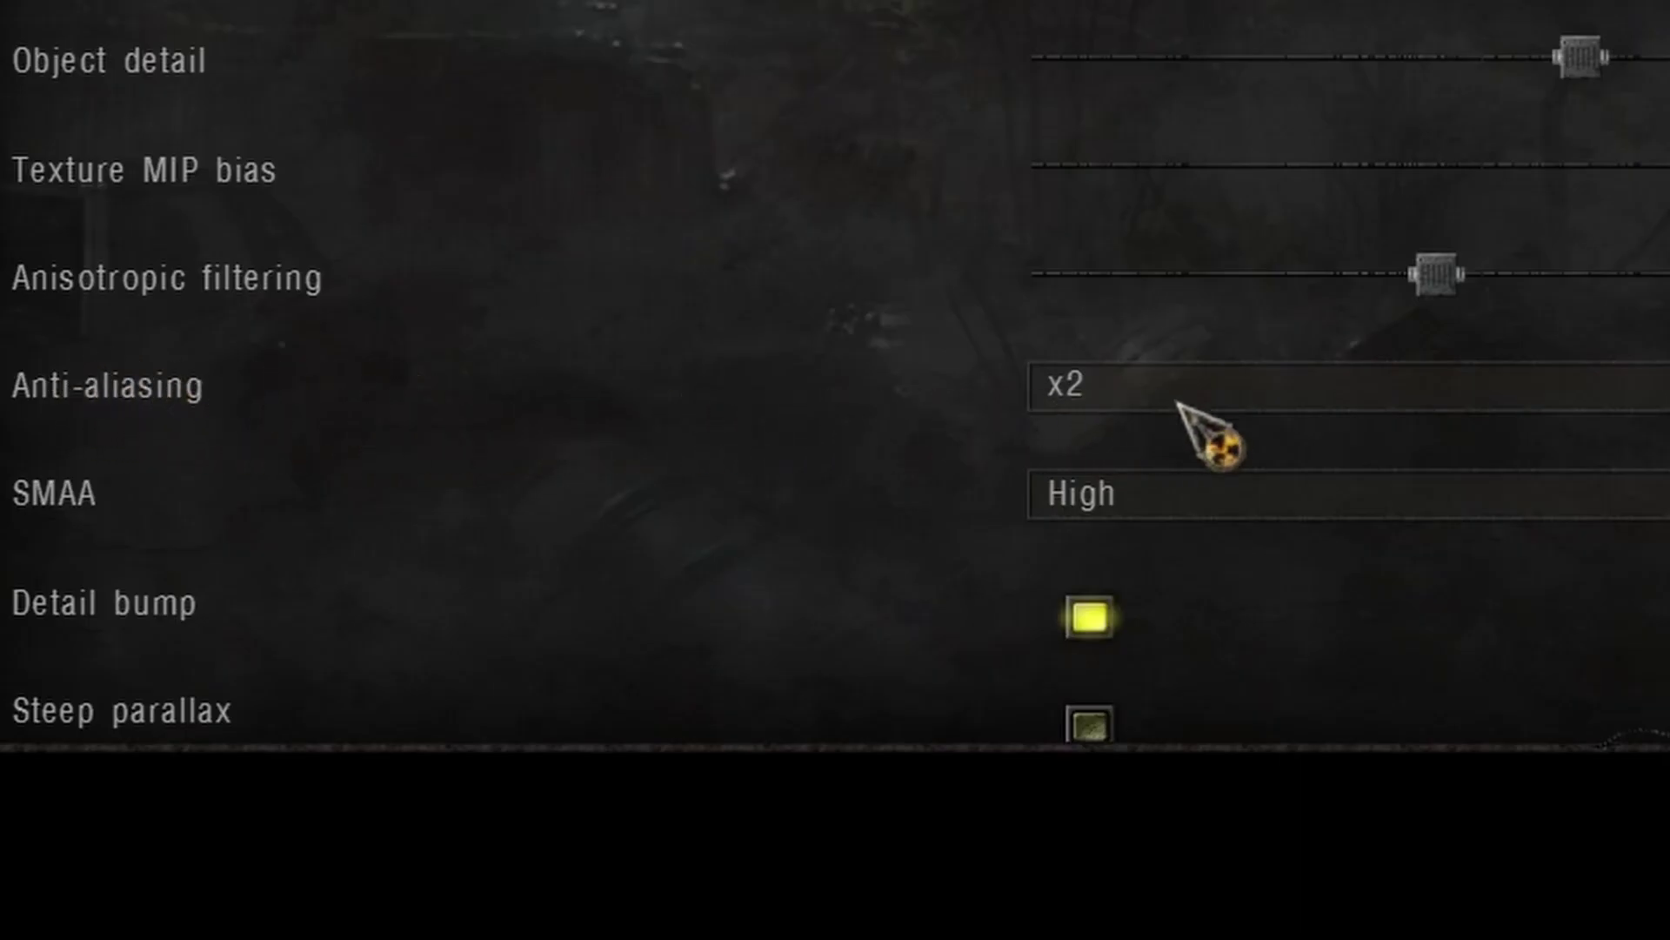
pyautogui.click(1150, 392)
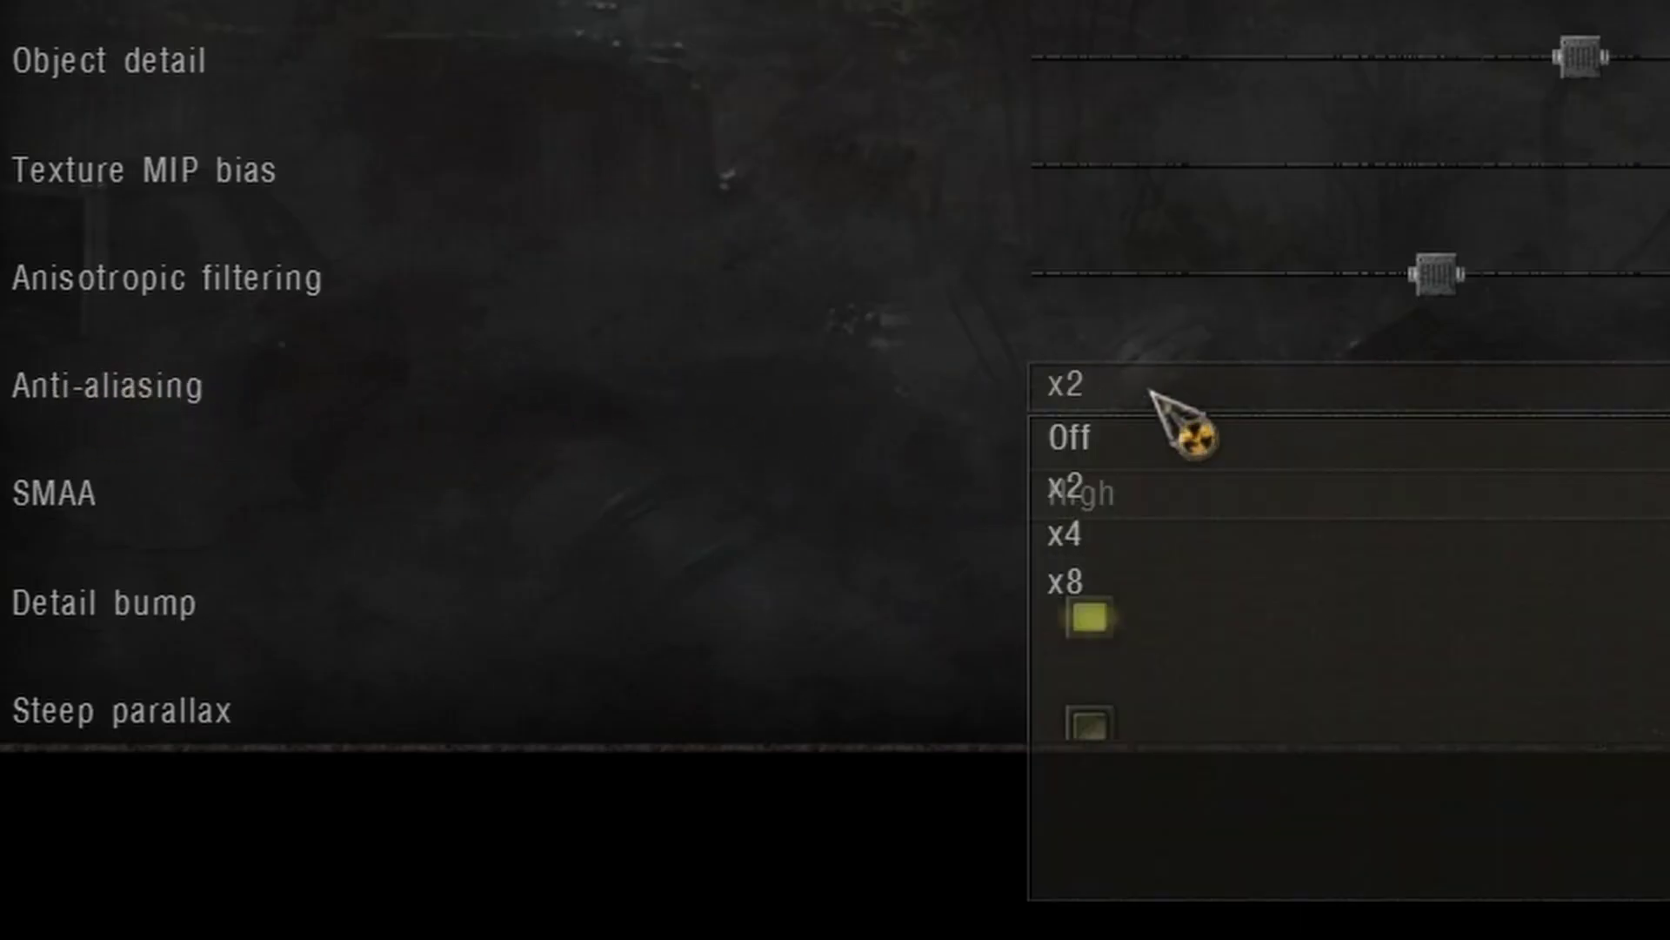
pyautogui.click(1106, 456)
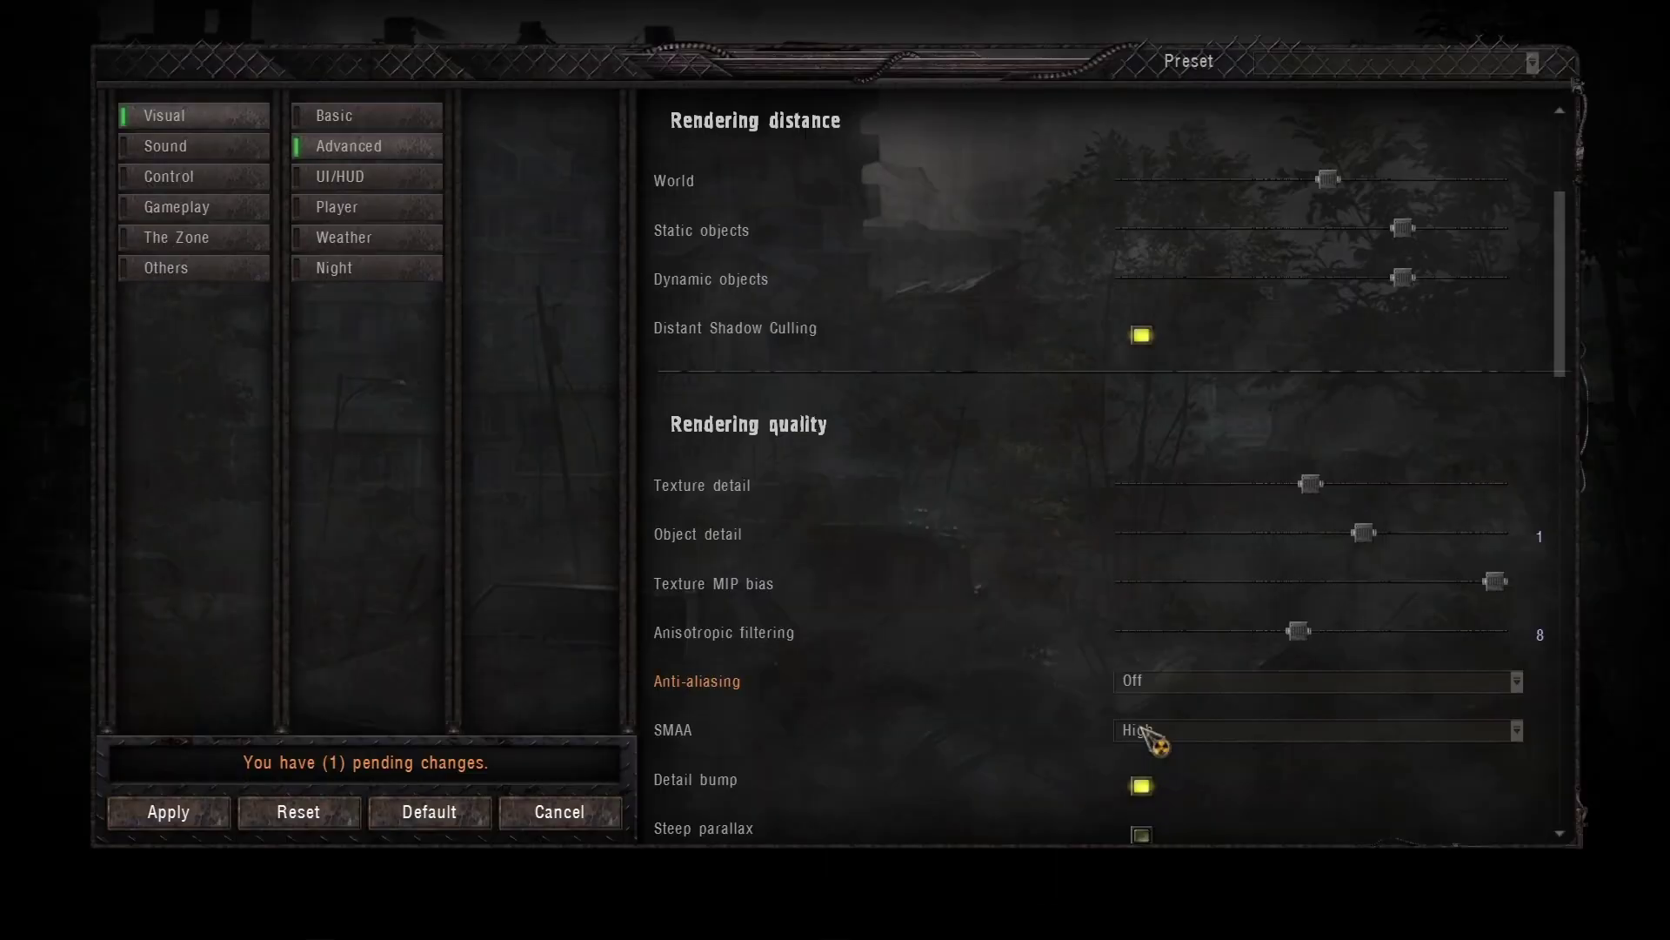
pyautogui.click(172, 815)
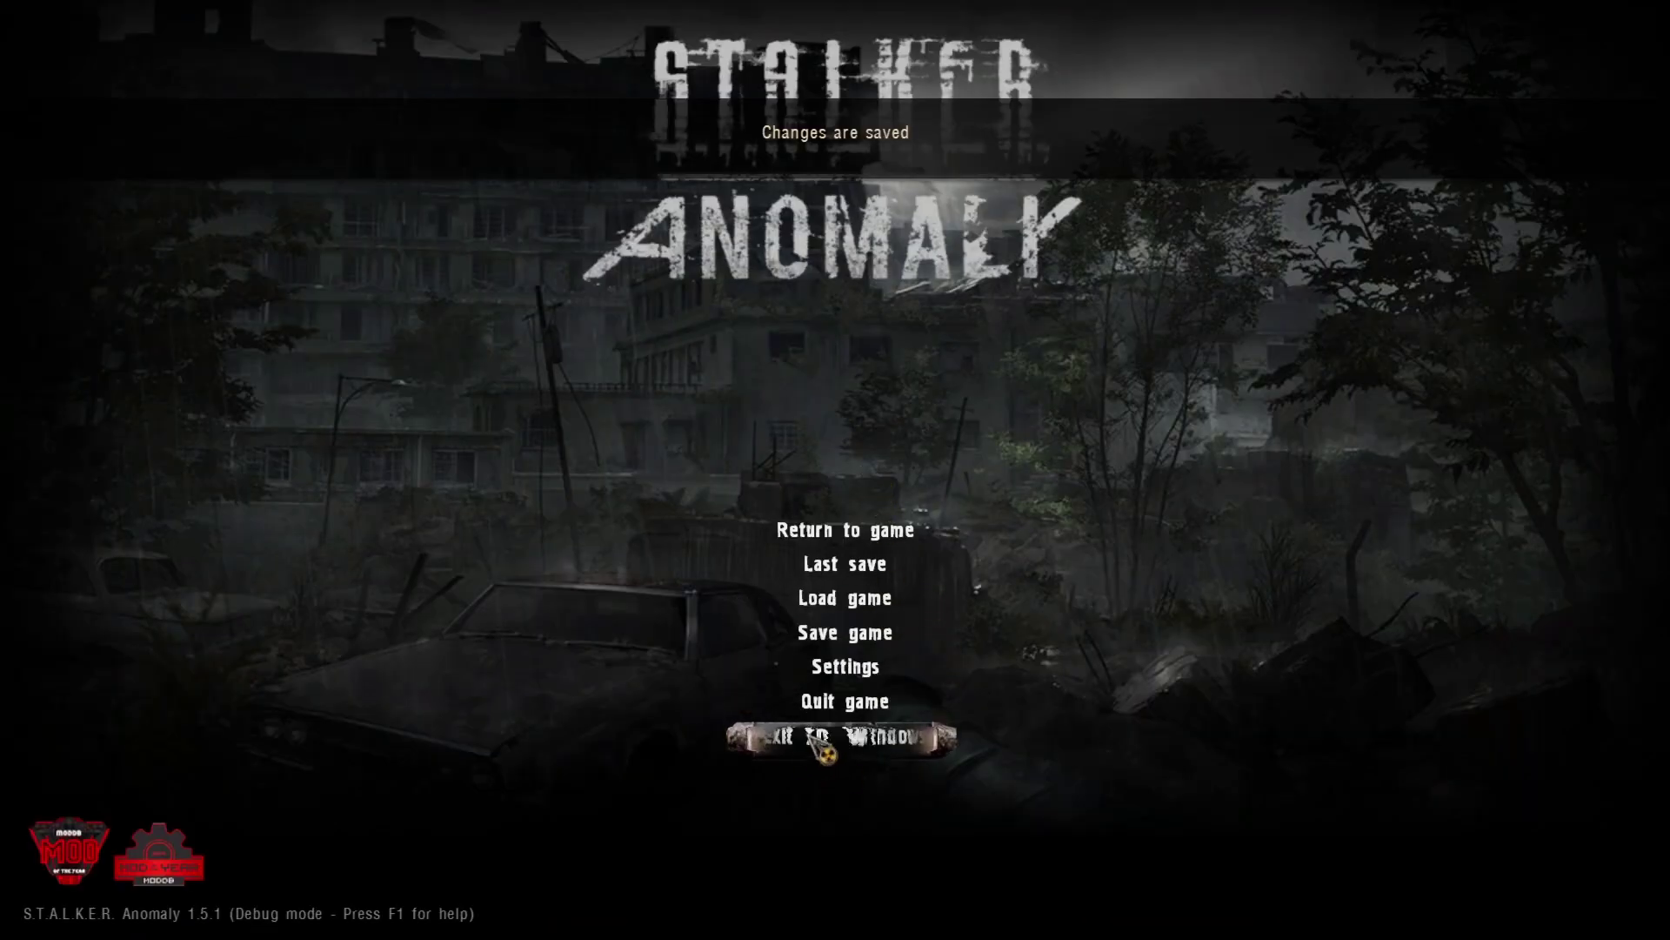
pyautogui.press('Escape')
pyautogui.rightClick(835, 469)
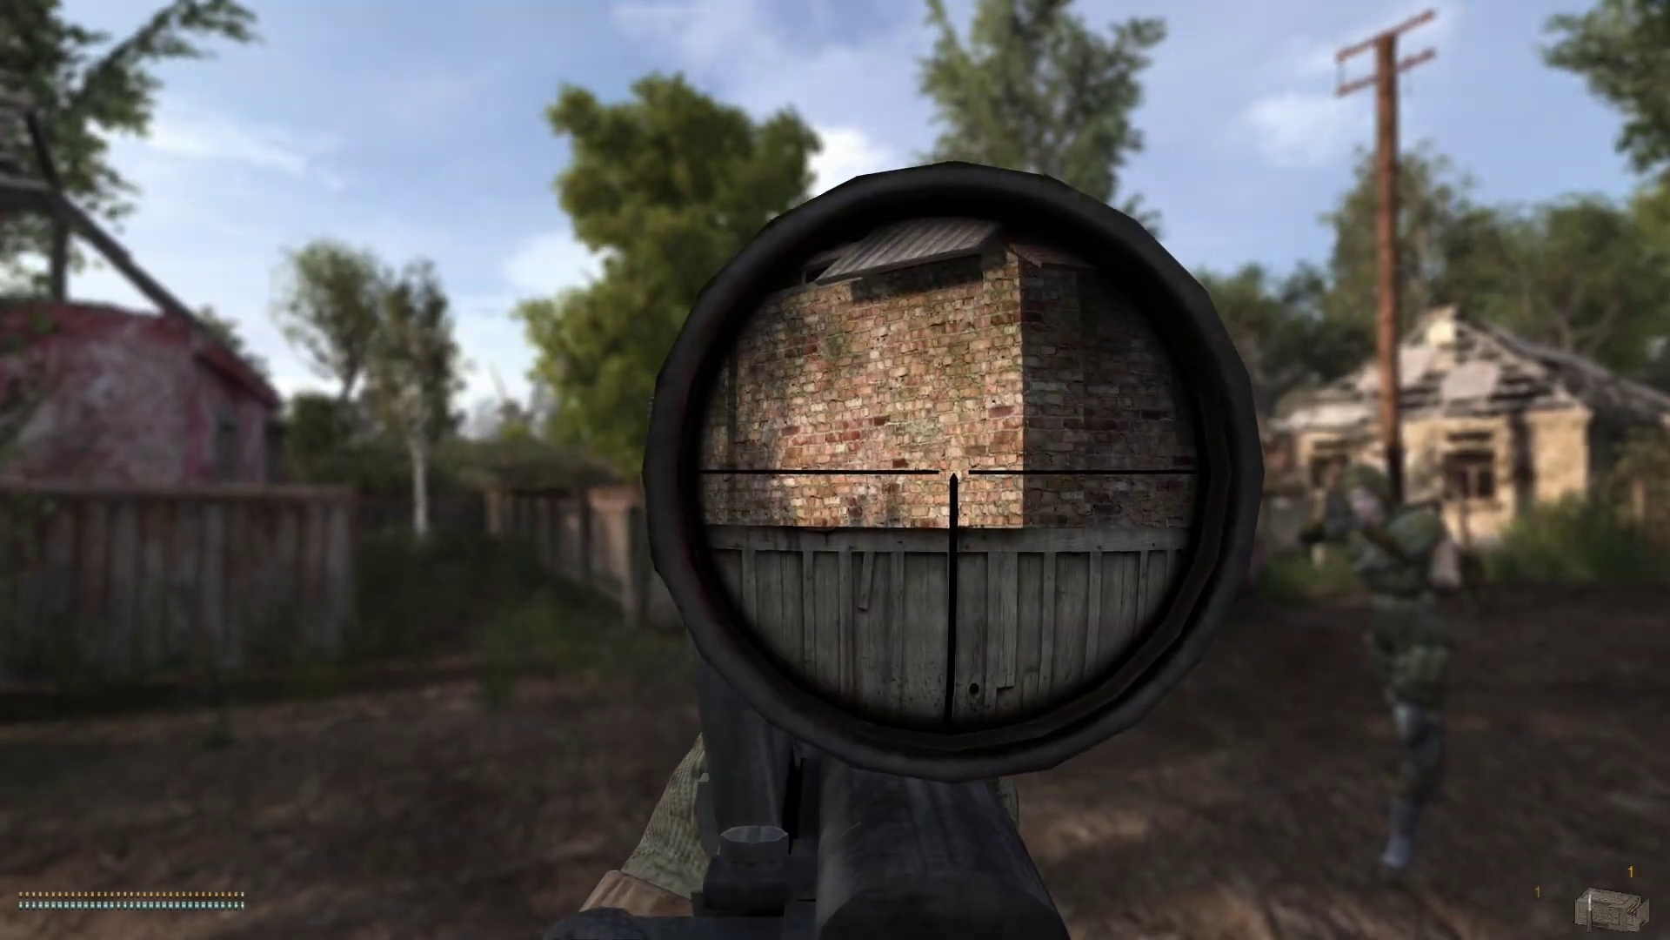